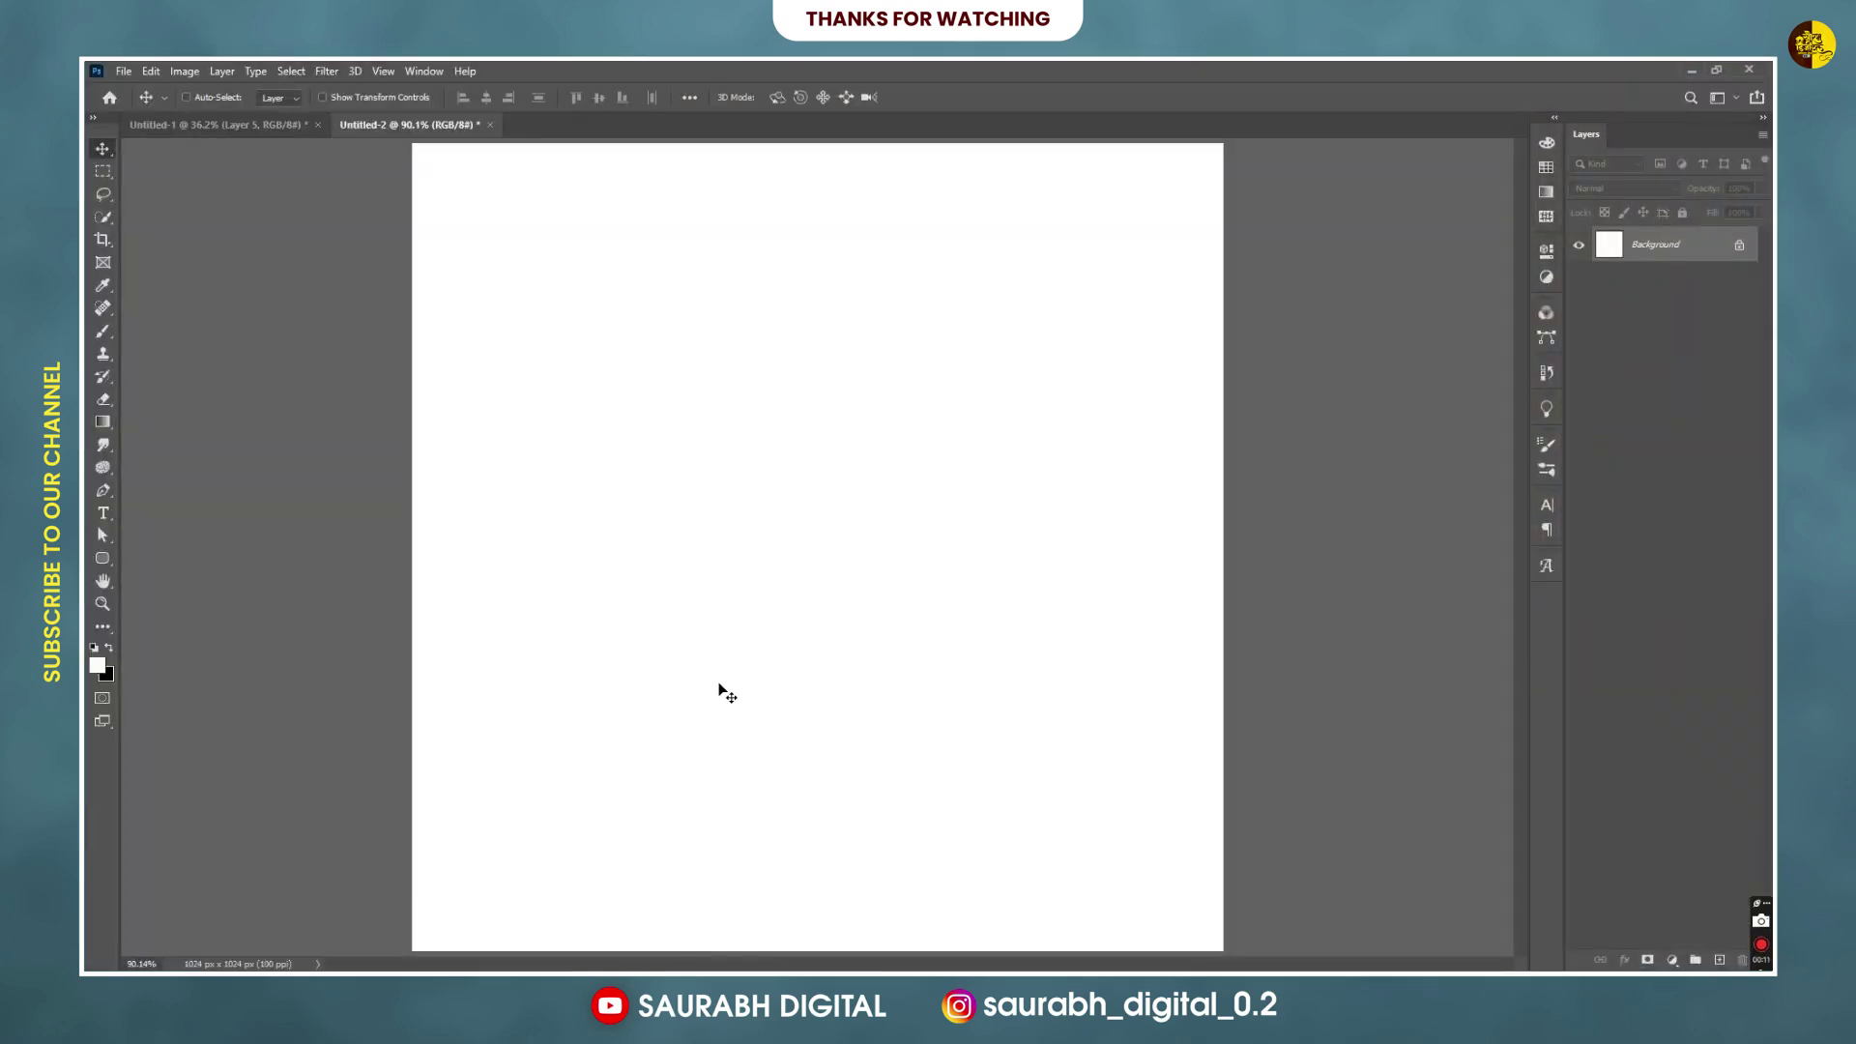
Check the blank canvas's Image Size in pixels and fit it in the window.
{"action": "key", "text": "ctrl+alt+i"}
{"action": "left_click", "coordinate": [1111, 349]}
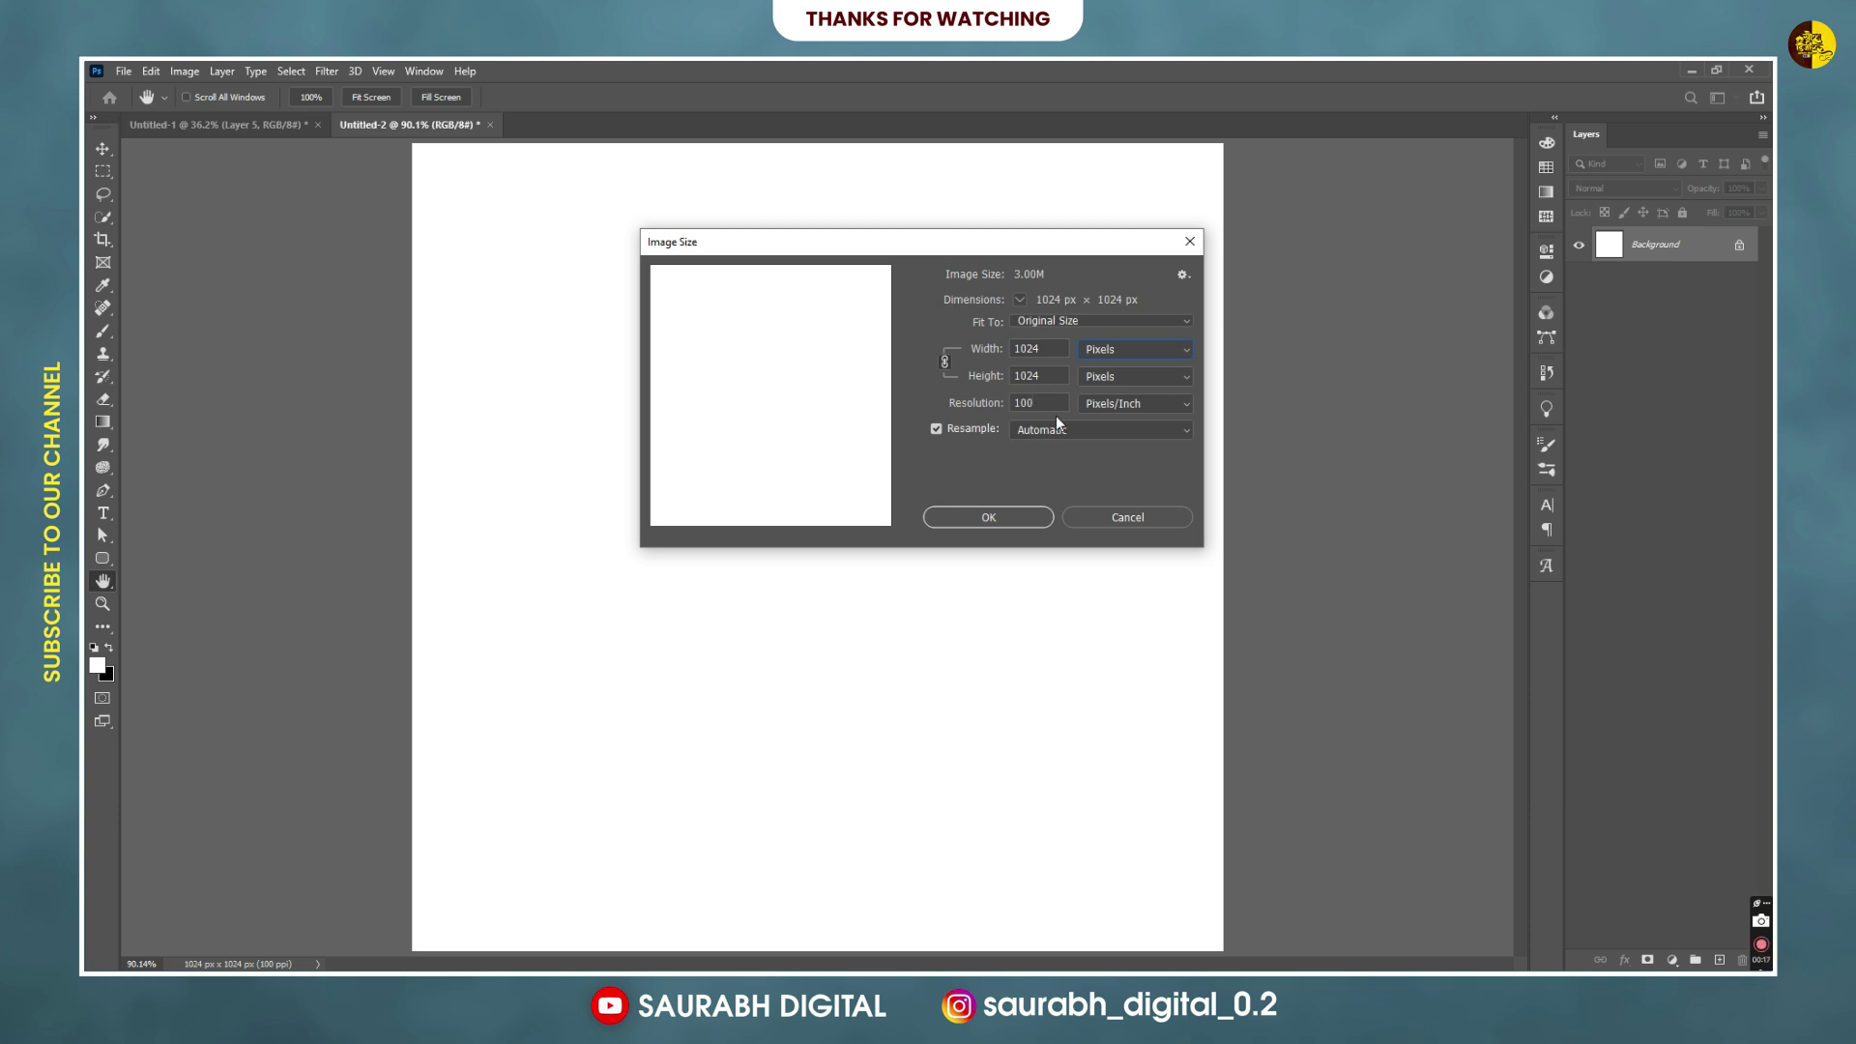
{"action": "left_click", "coordinate": [986, 517]}
{"action": "key", "text": "ctrl+0"}
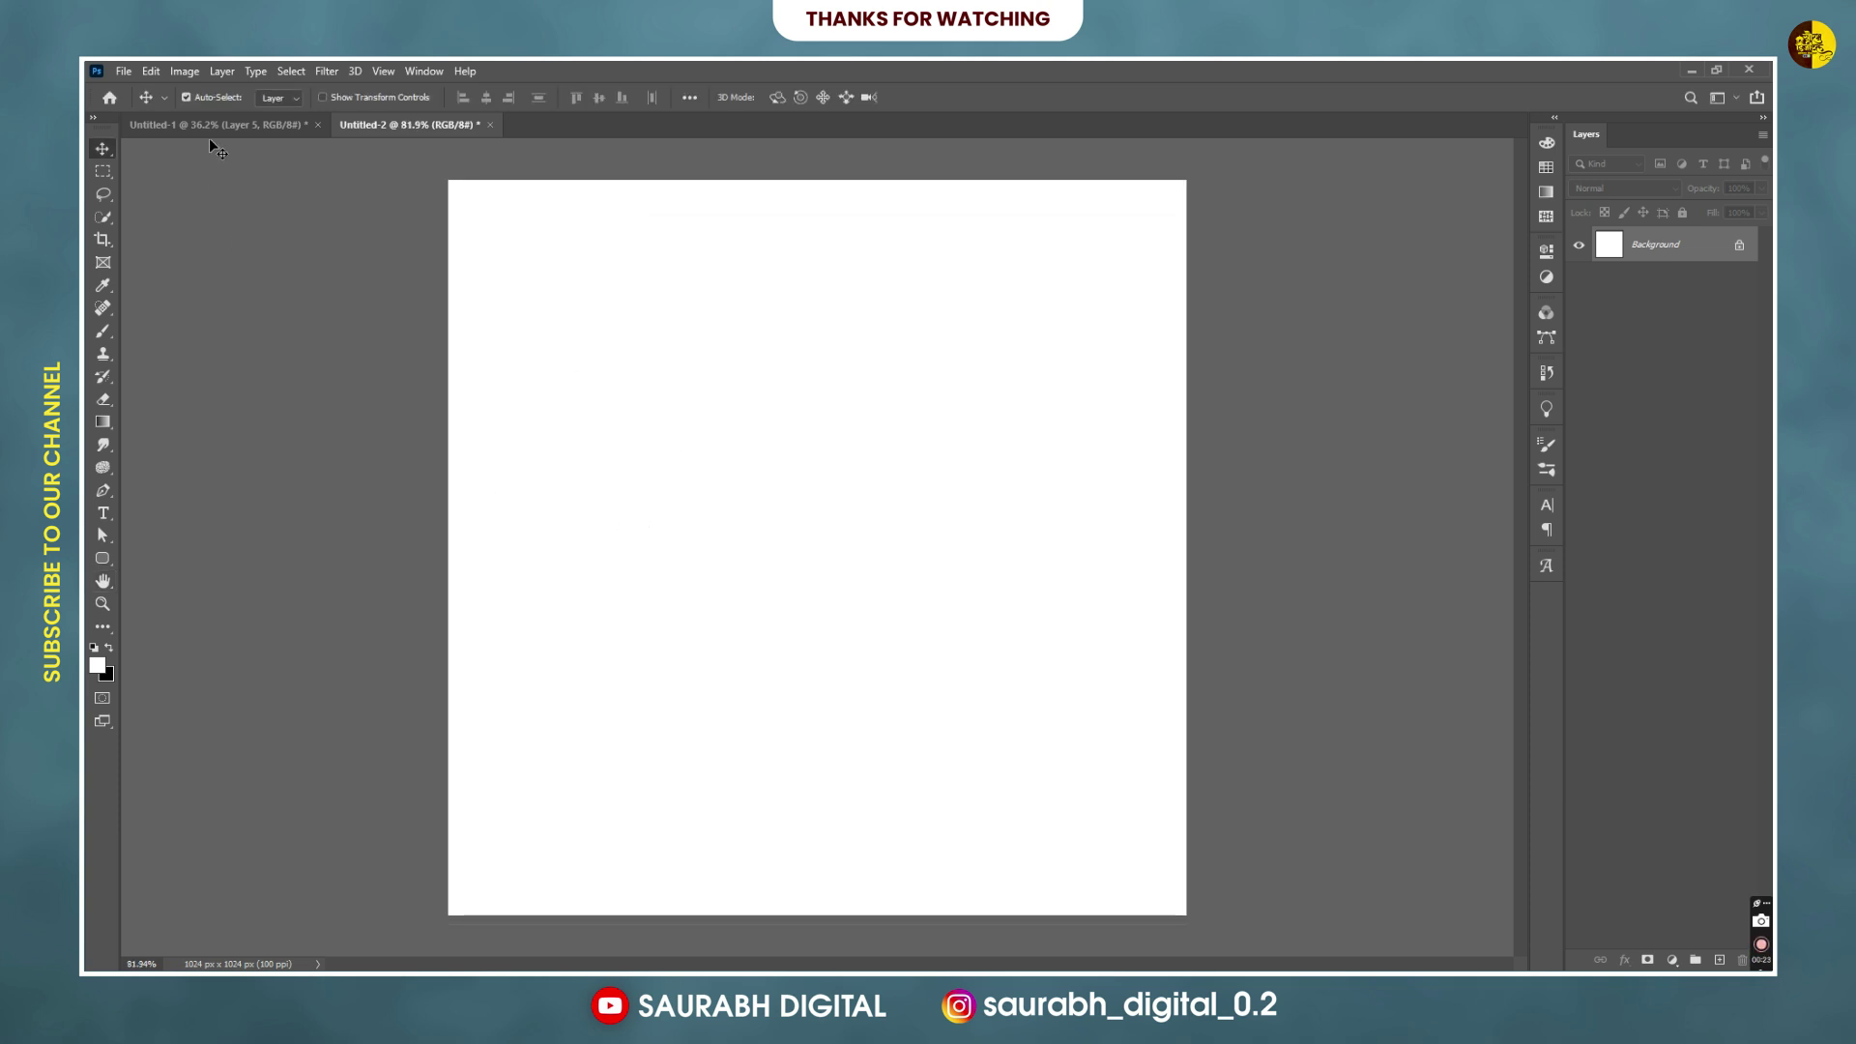
Drag the orange smoke texture (Layer 5) from the poster source into the square document.
{"action": "left_click", "coordinate": [232, 127]}
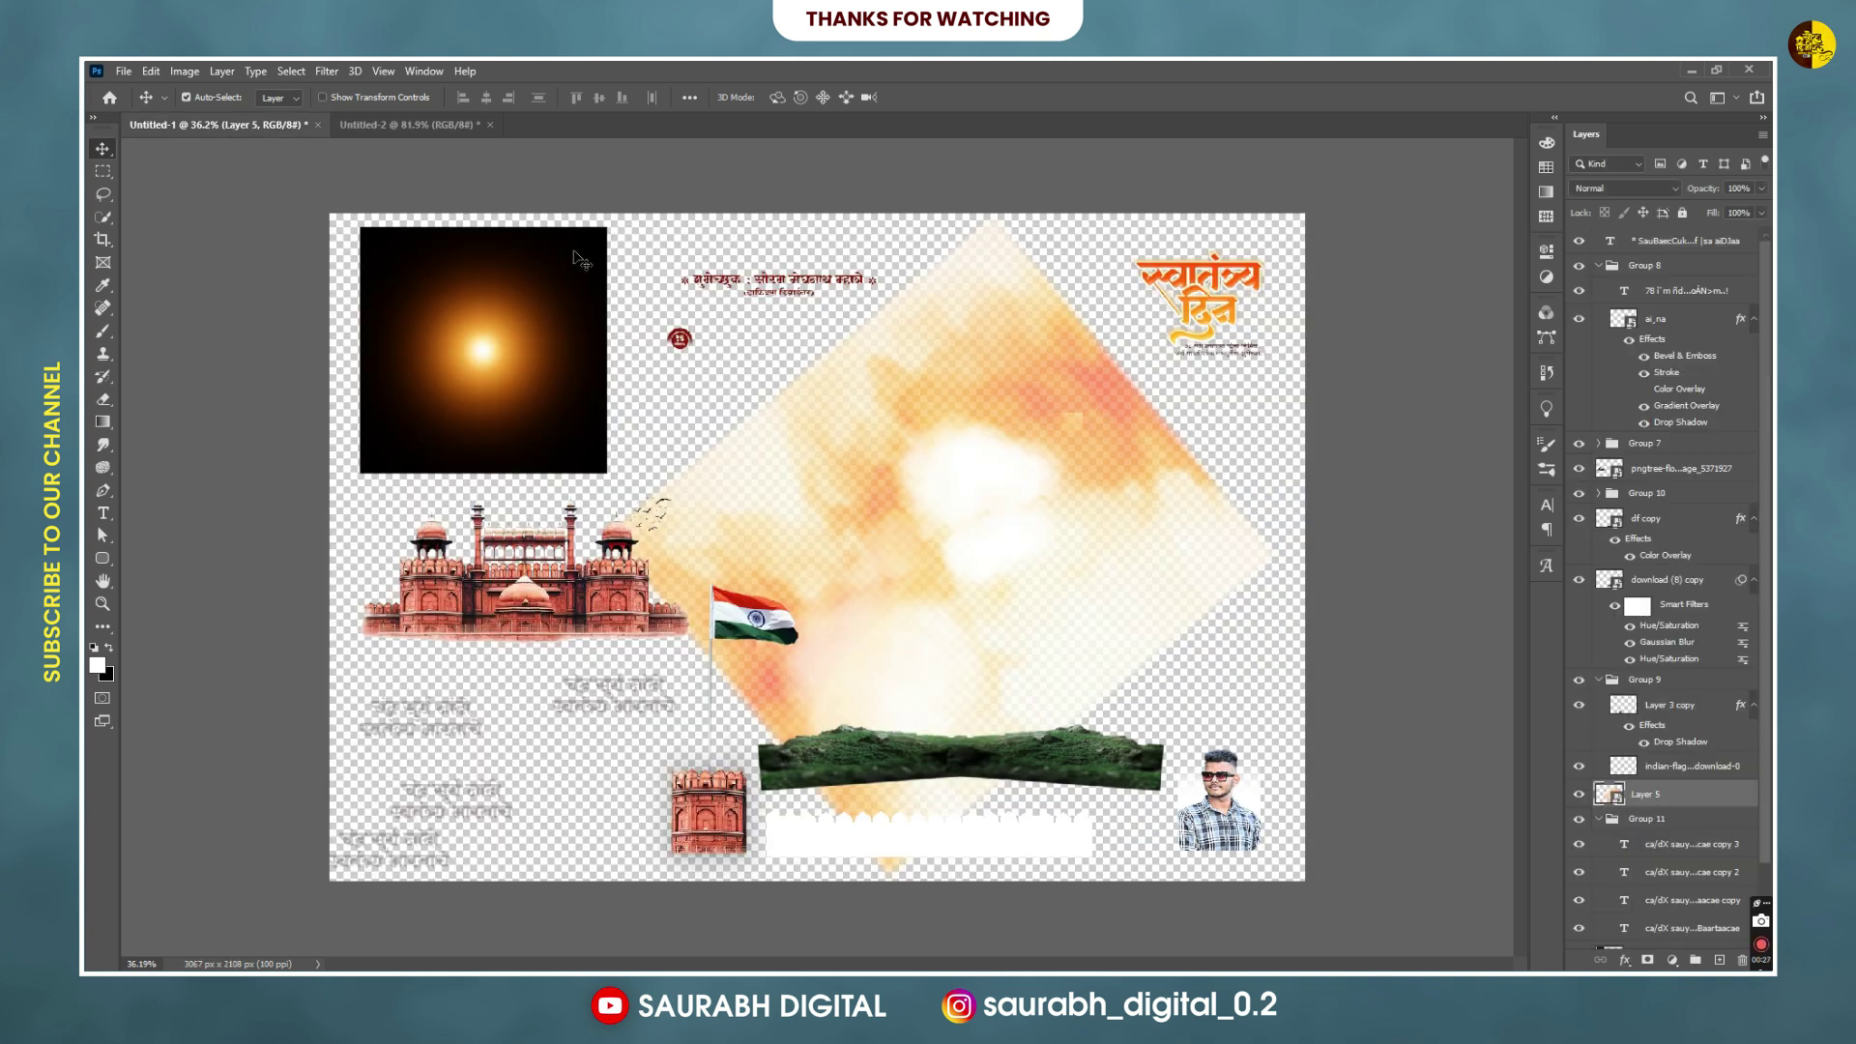
{"action": "scroll", "coordinate": [583, 261], "scroll_direction": "up", "scroll_amount": 2}
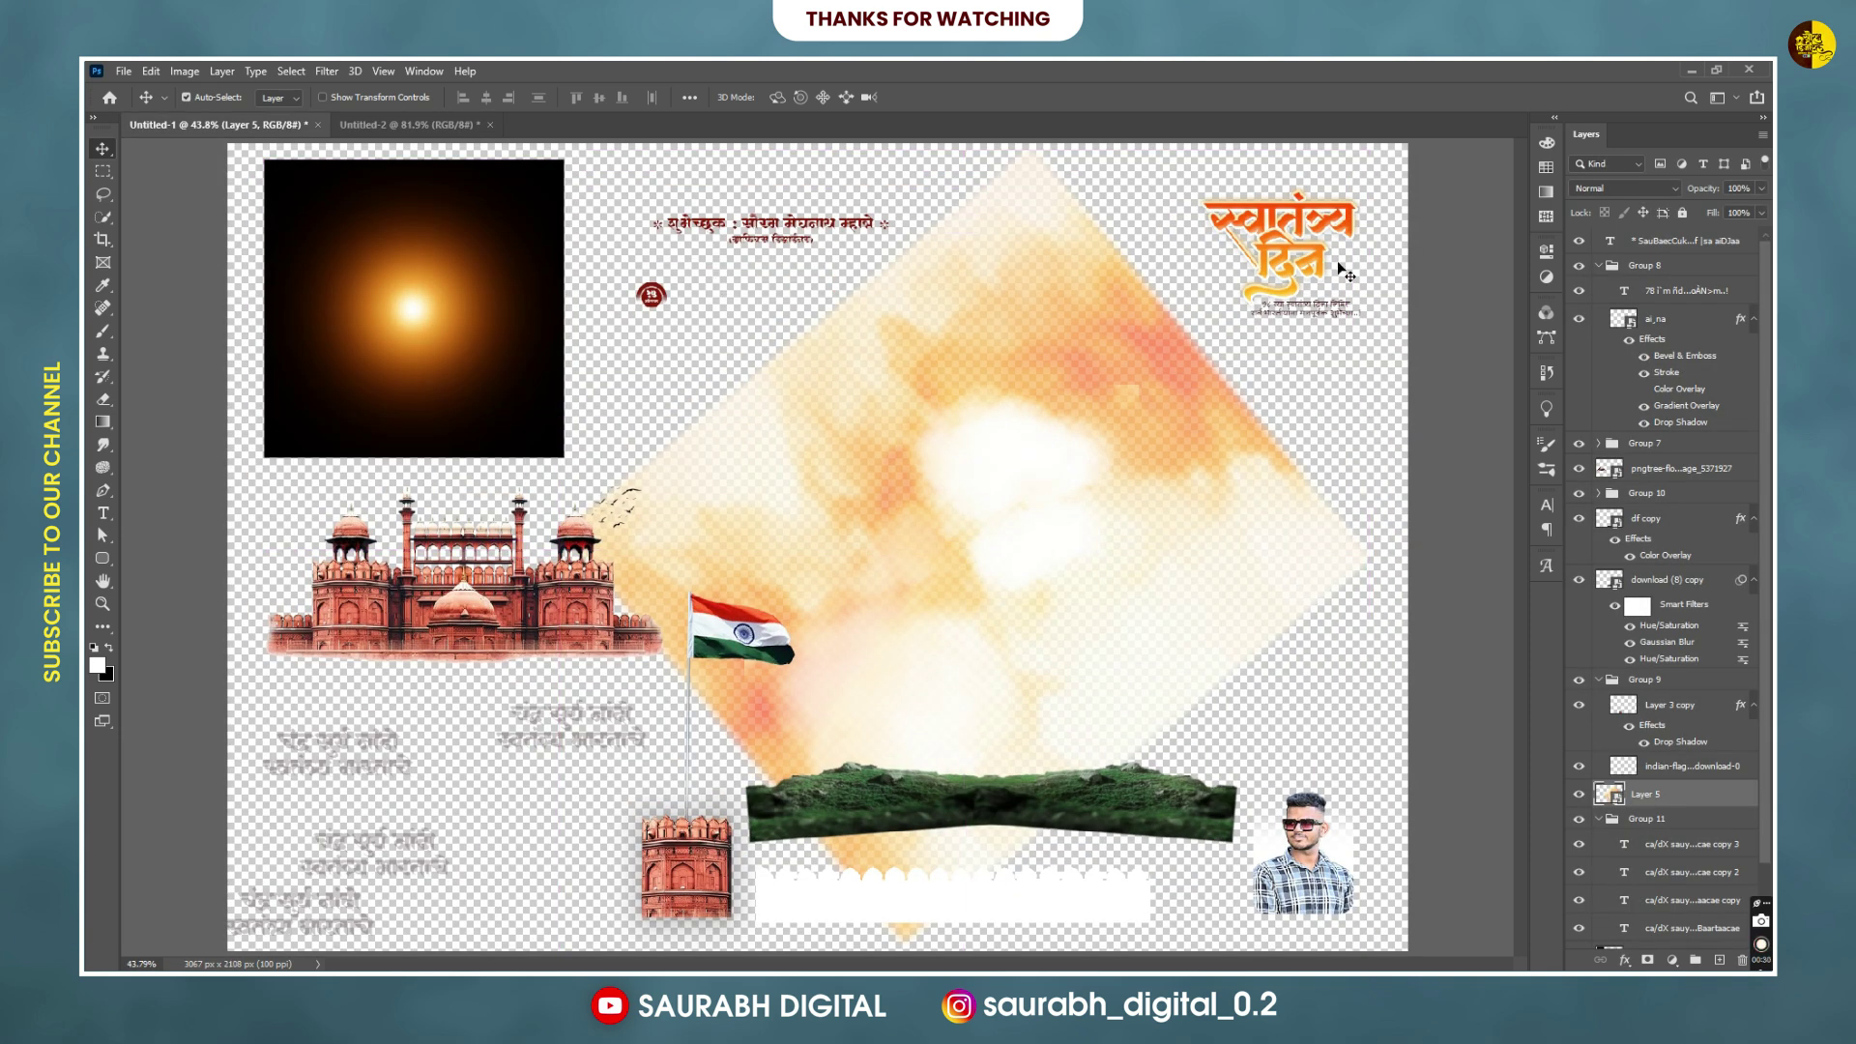
{"action": "scroll", "coordinate": [1343, 273], "scroll_direction": "down", "scroll_amount": 2}
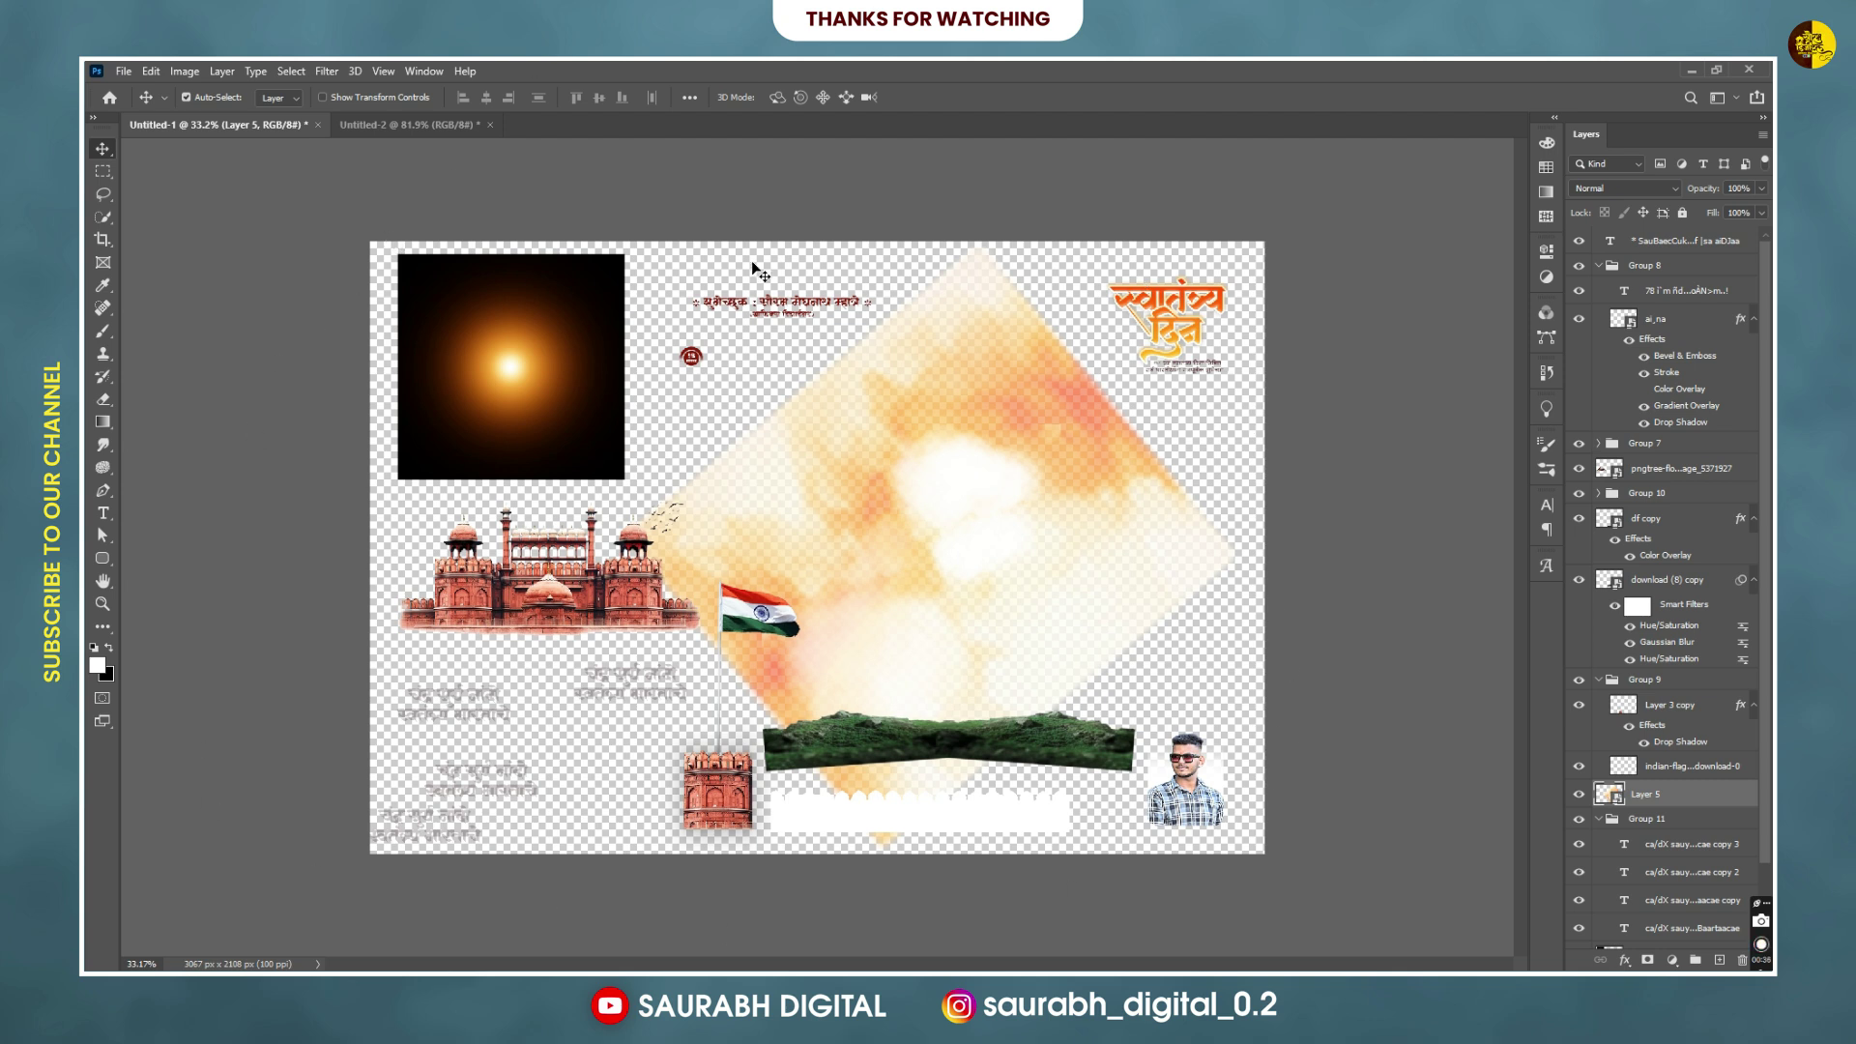
{"action": "left_click_drag", "start_coordinate": [979, 392], "coordinate": [1008, 398]}
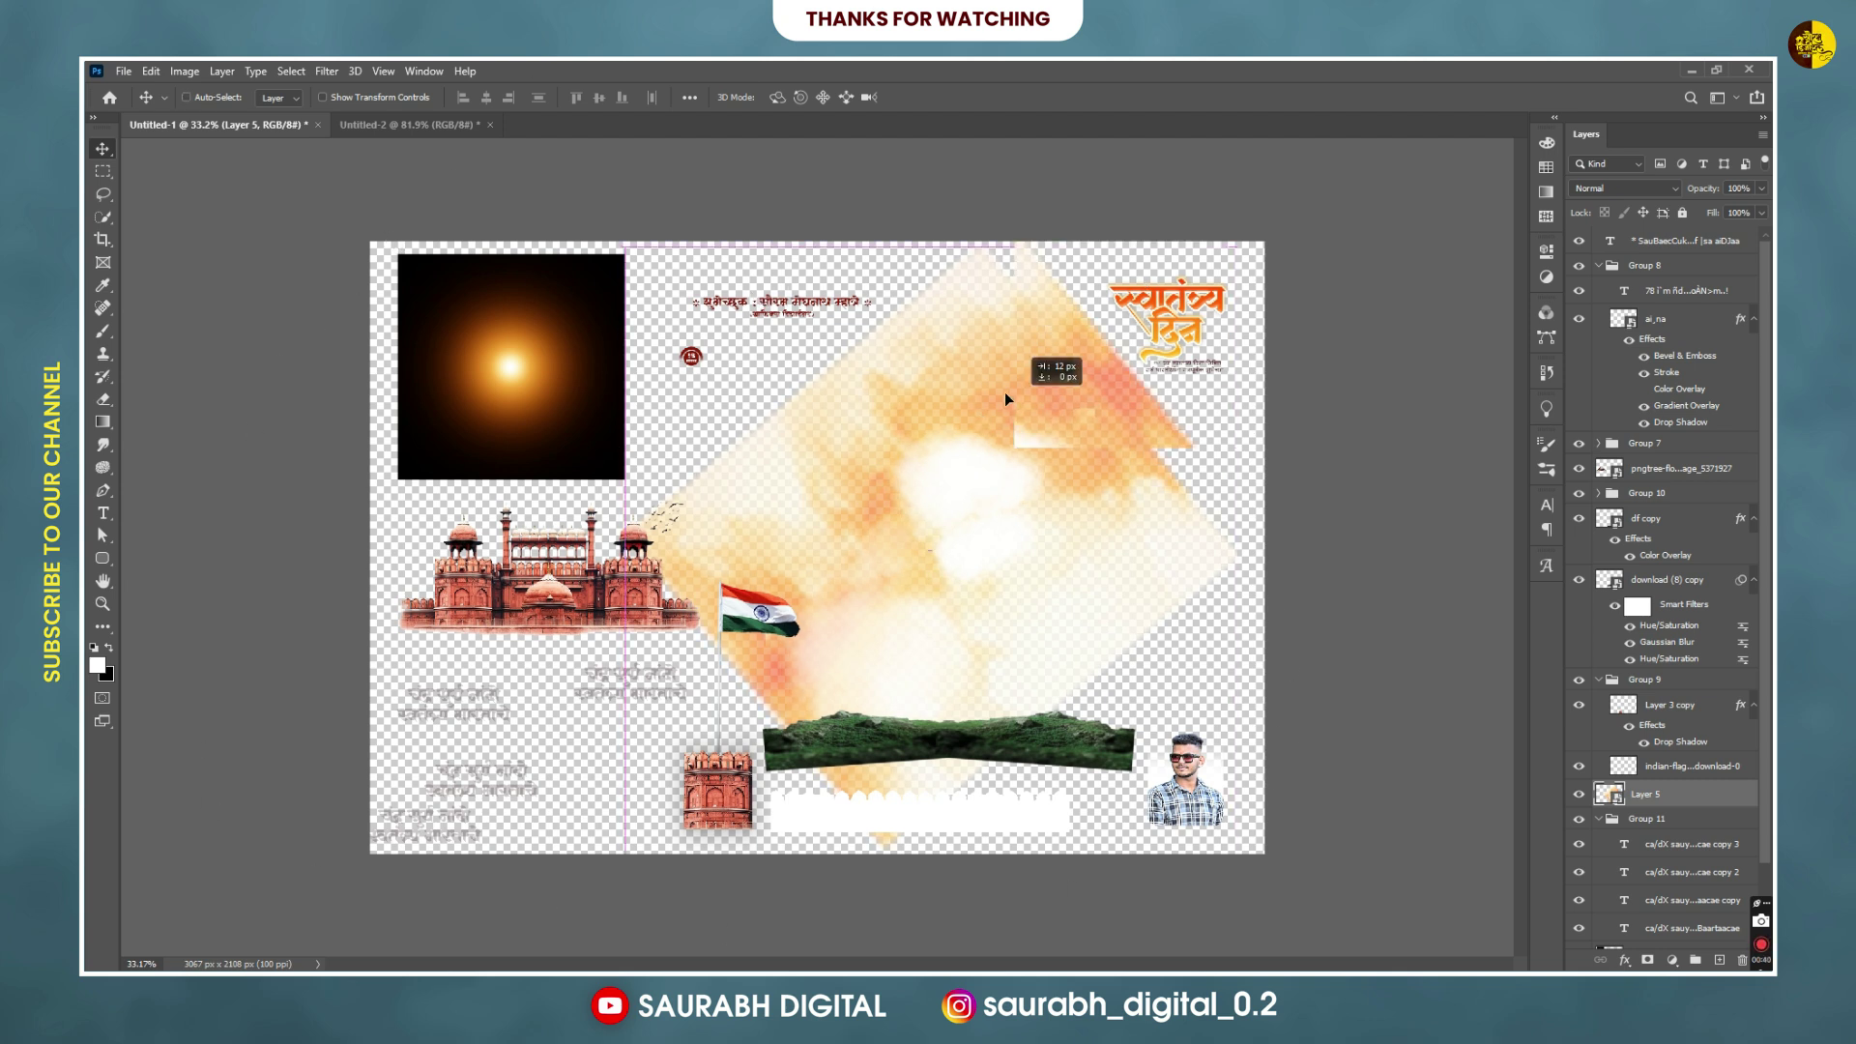
{"action": "left_click_drag", "start_coordinate": [431, 203], "coordinate": [886, 495]}
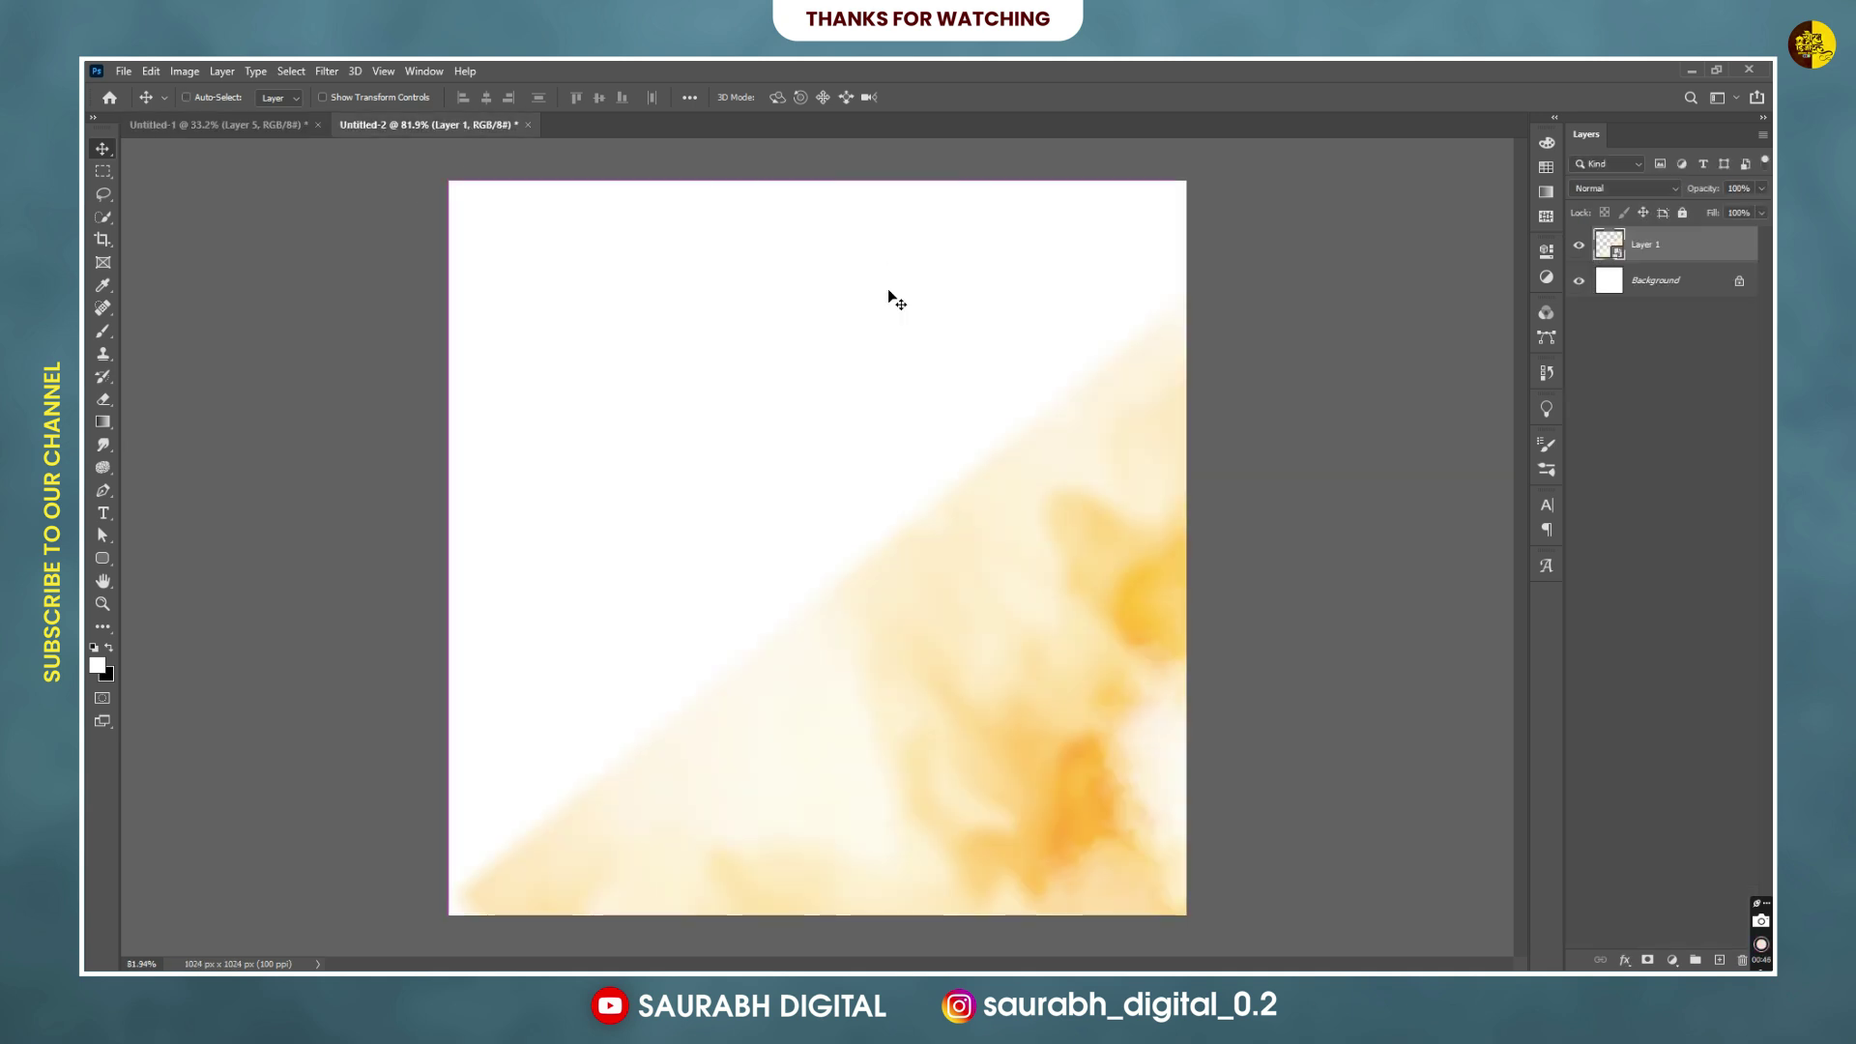
Reposition the smoke layer so it covers the whole 1024 px canvas.
{"action": "key", "text": "ctrl+t"}
{"action": "key", "text": "ctrl+0"}
{"action": "left_click_drag", "start_coordinate": [988, 638], "coordinate": [847, 478]}
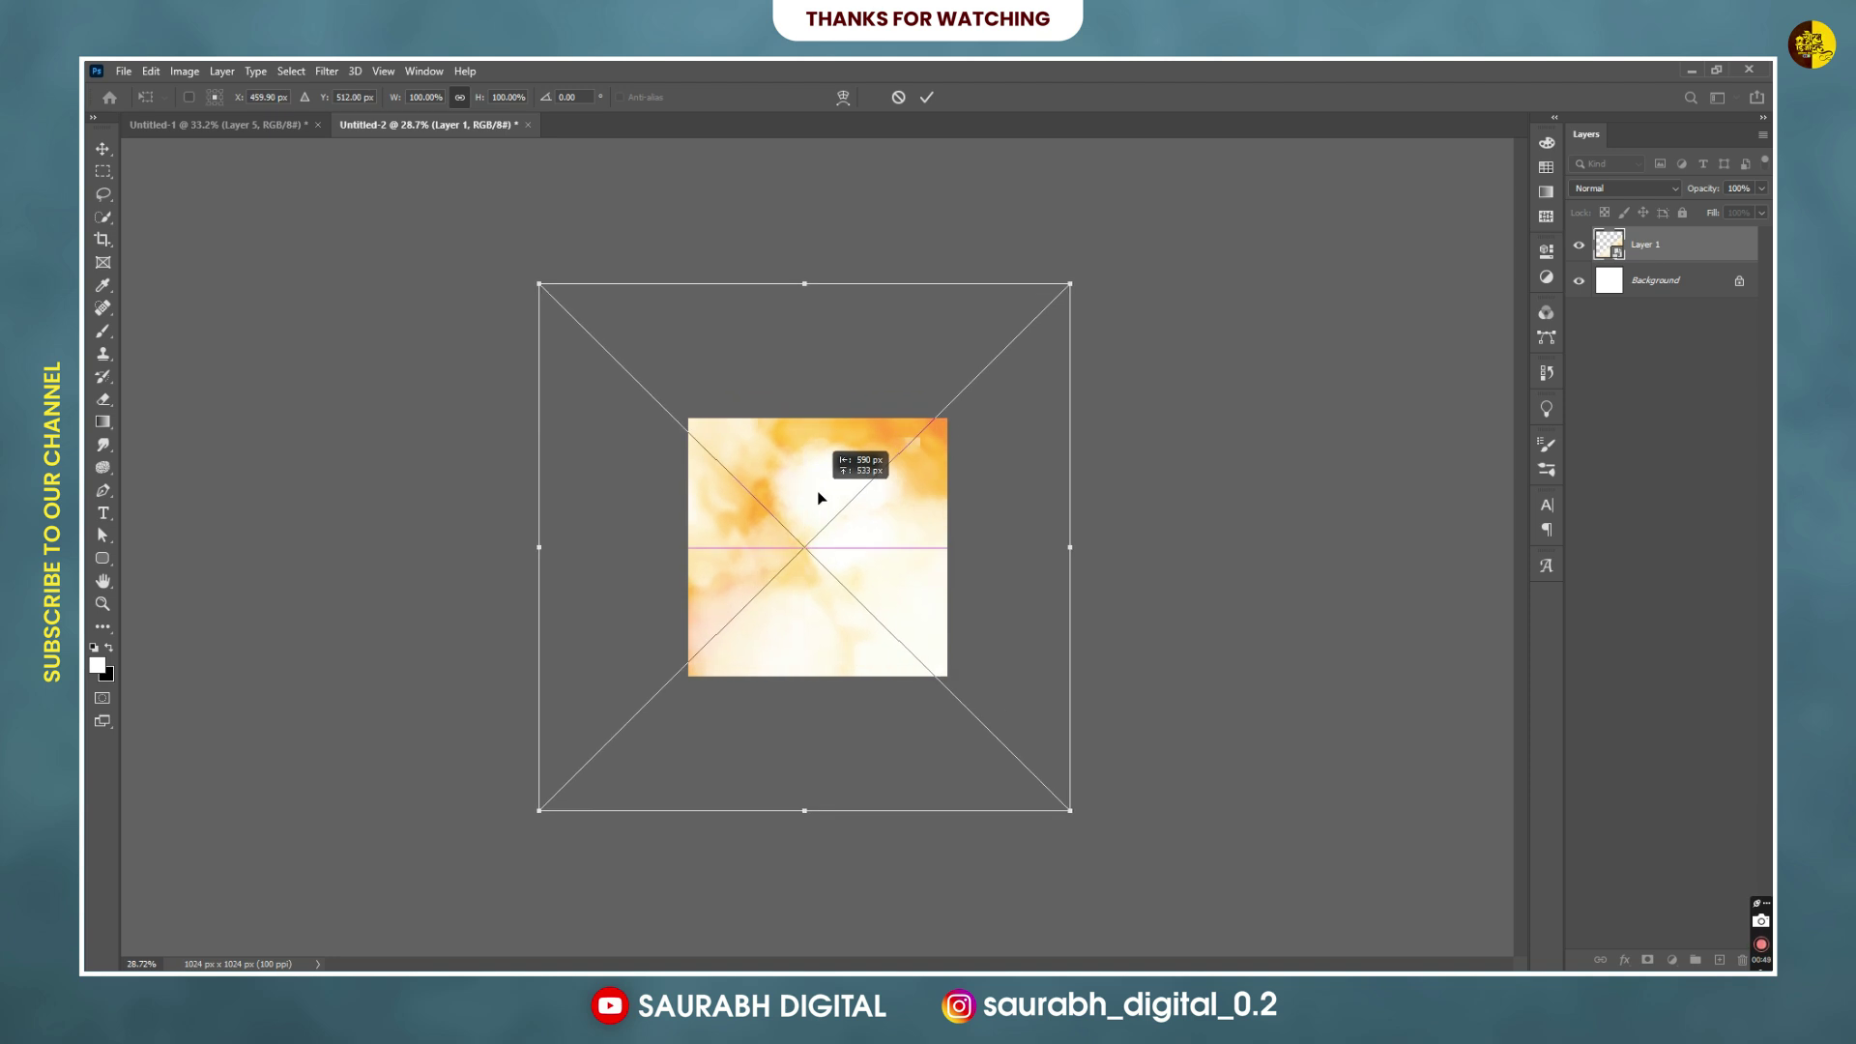
{"action": "key", "text": "ctrl+plus"}
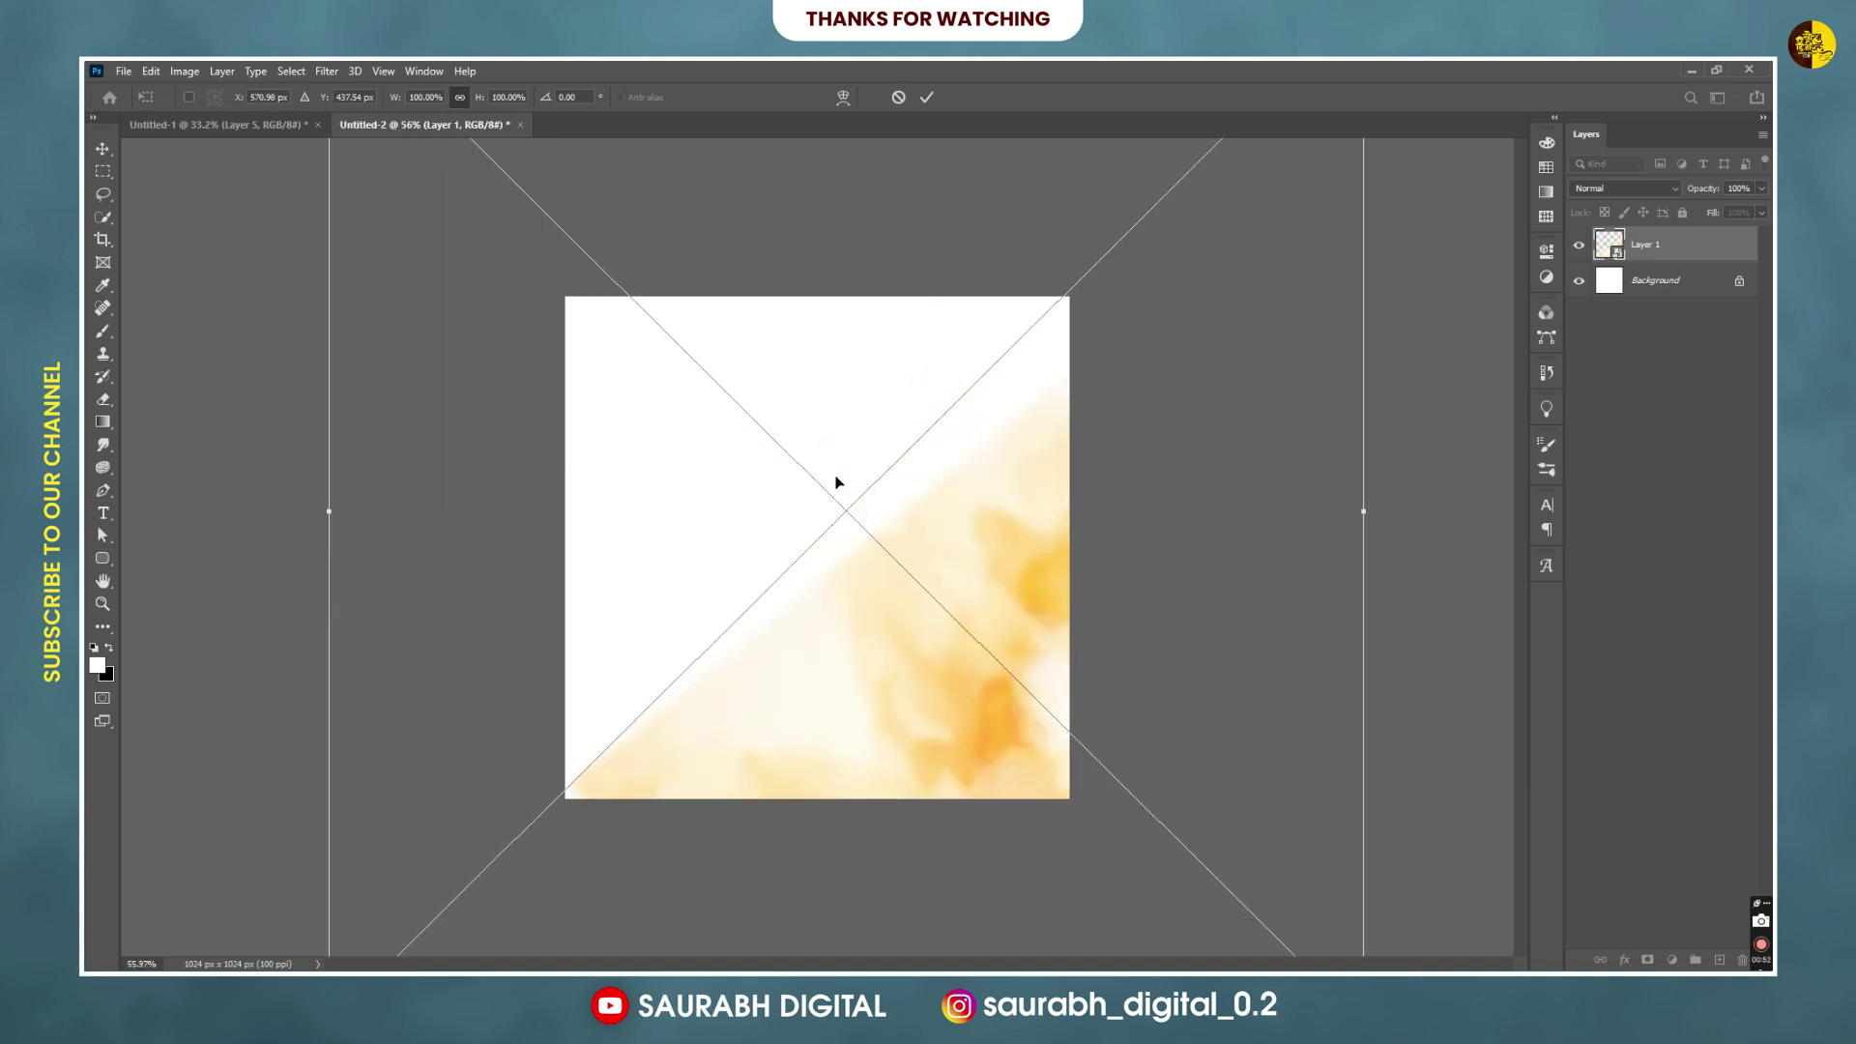
{"action": "key", "text": "Return"}
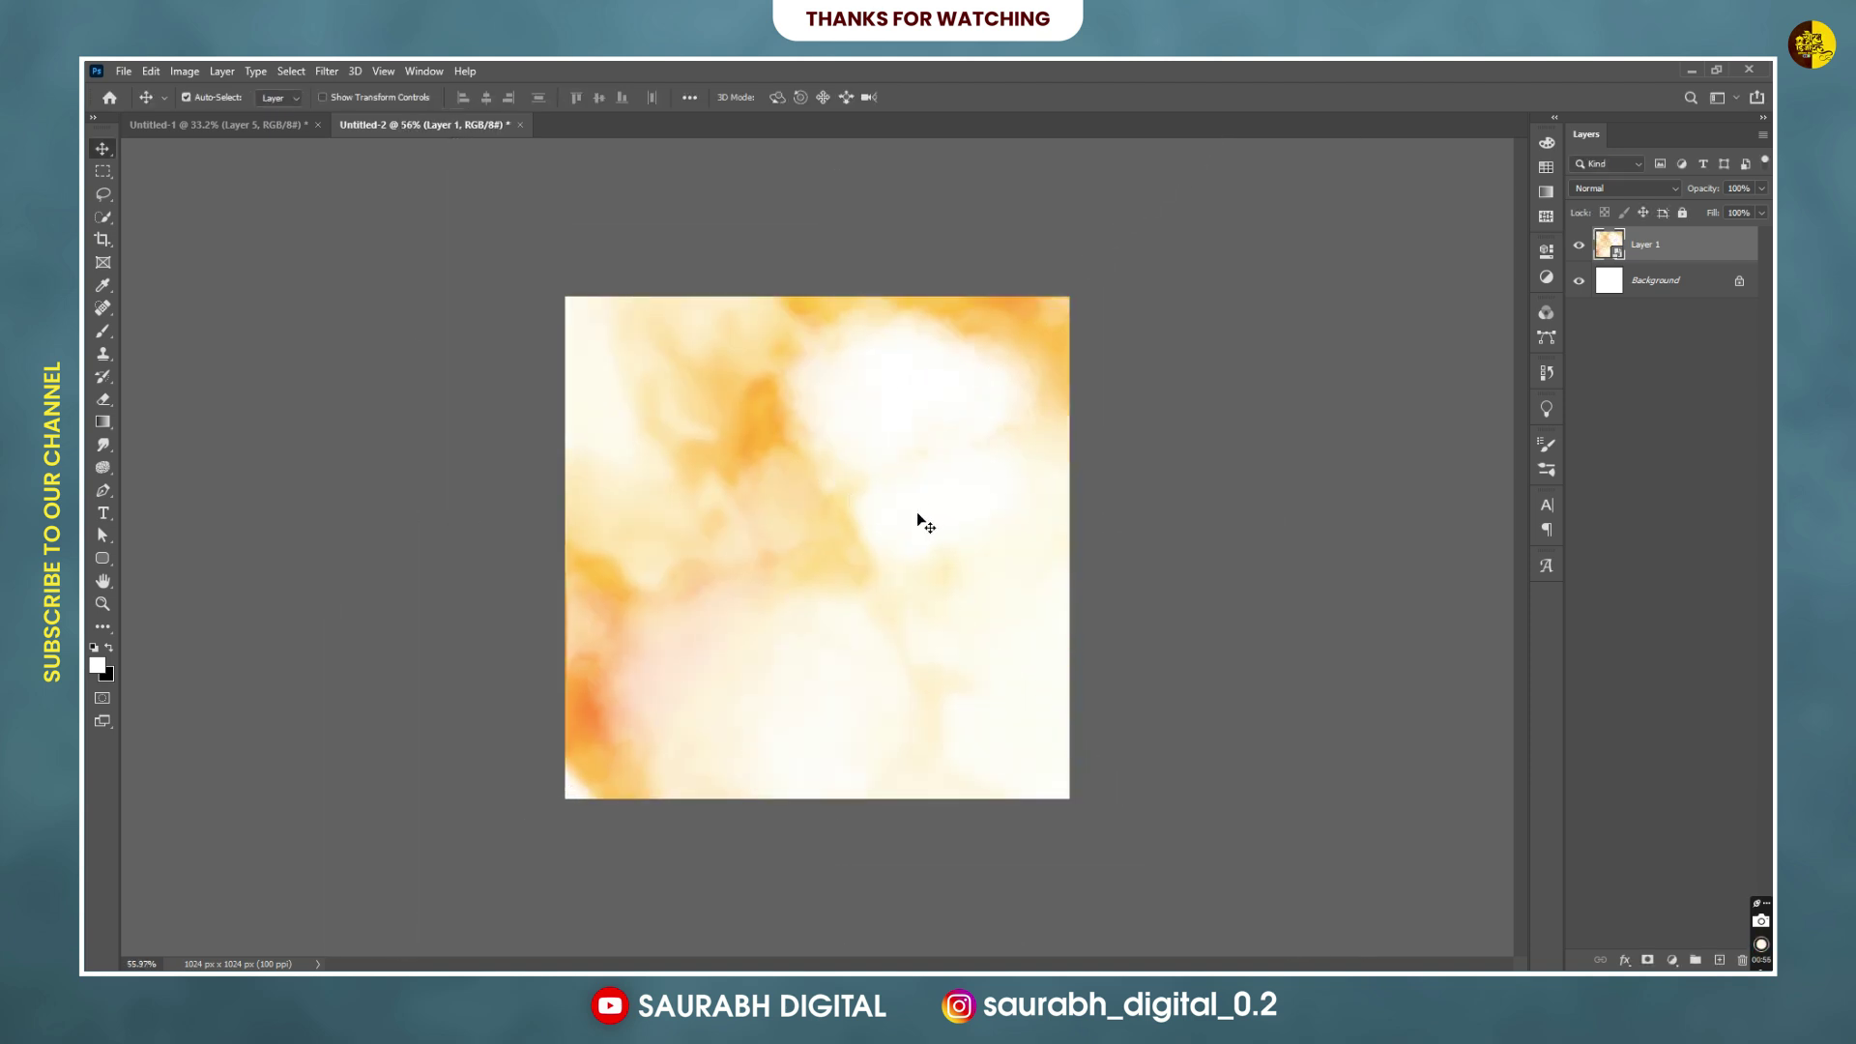
{"action": "key", "text": "ctrl+0"}
{"action": "scroll", "coordinate": [935, 335], "scroll_direction": "down", "scroll_amount": 1}
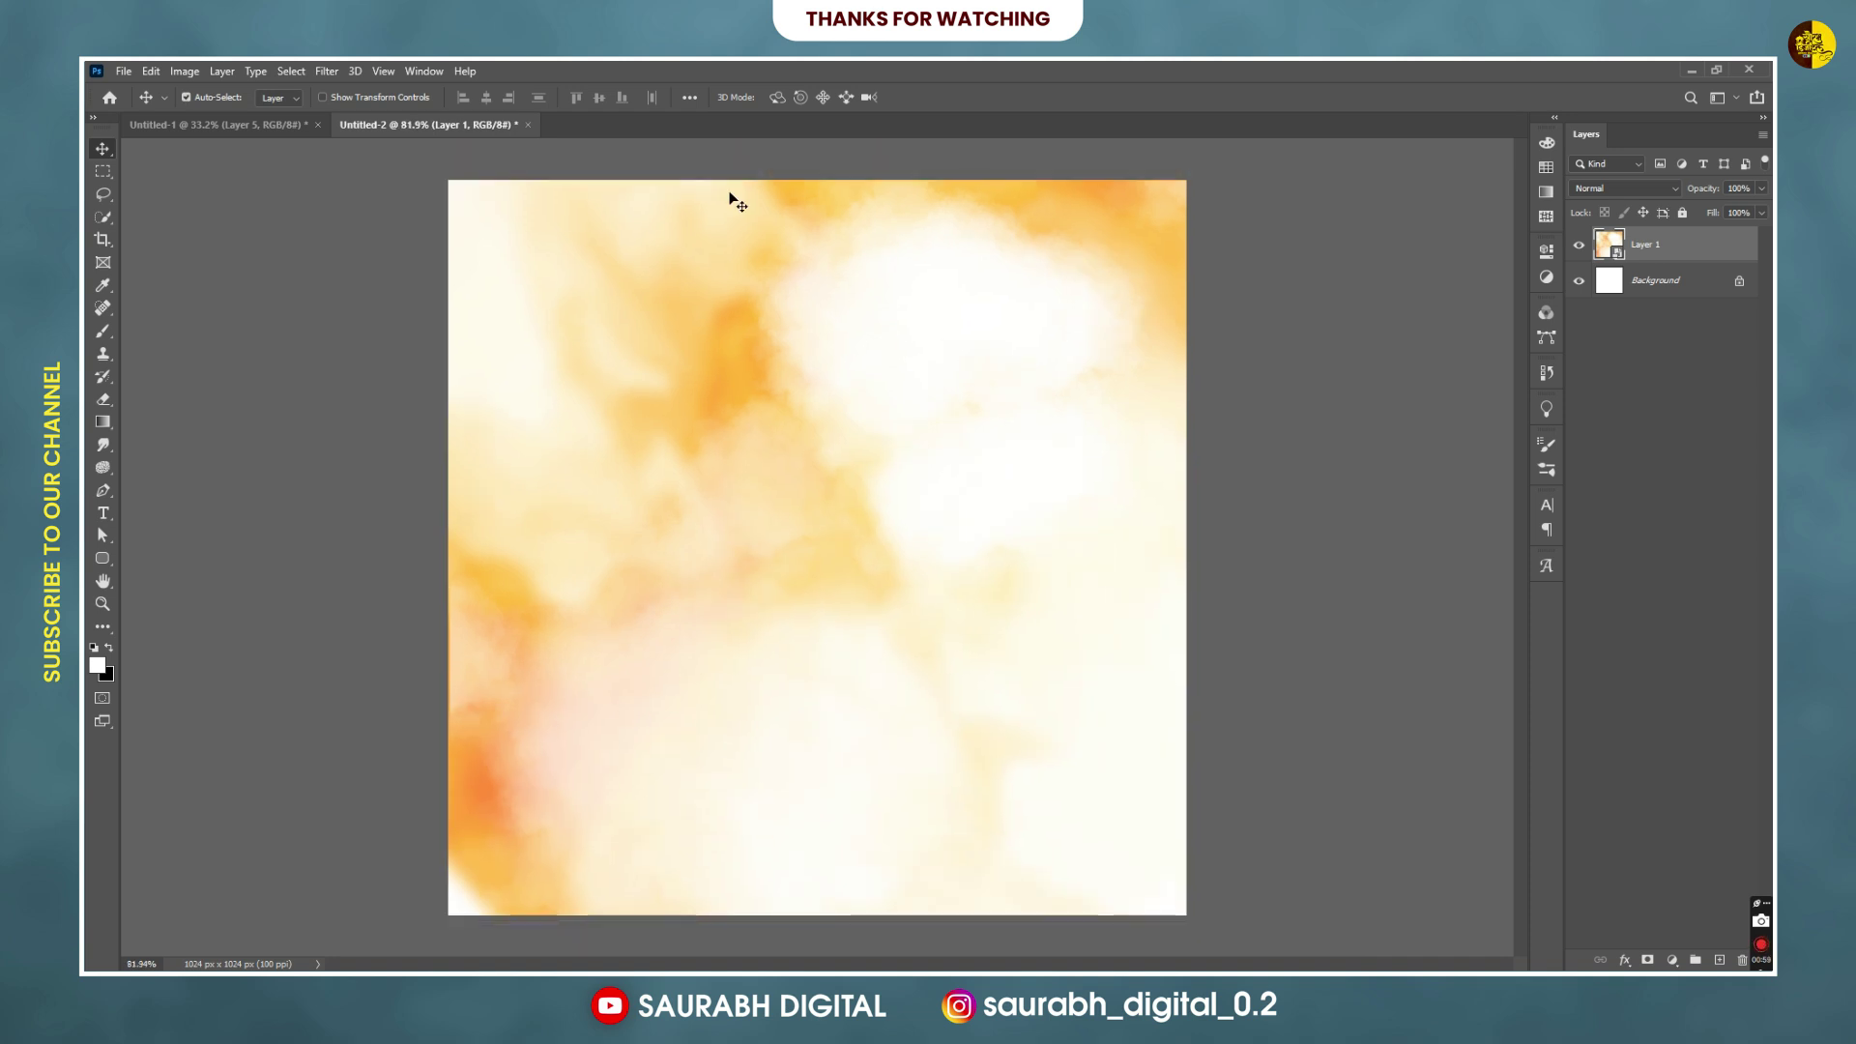
{"action": "left_click", "coordinate": [236, 128]}
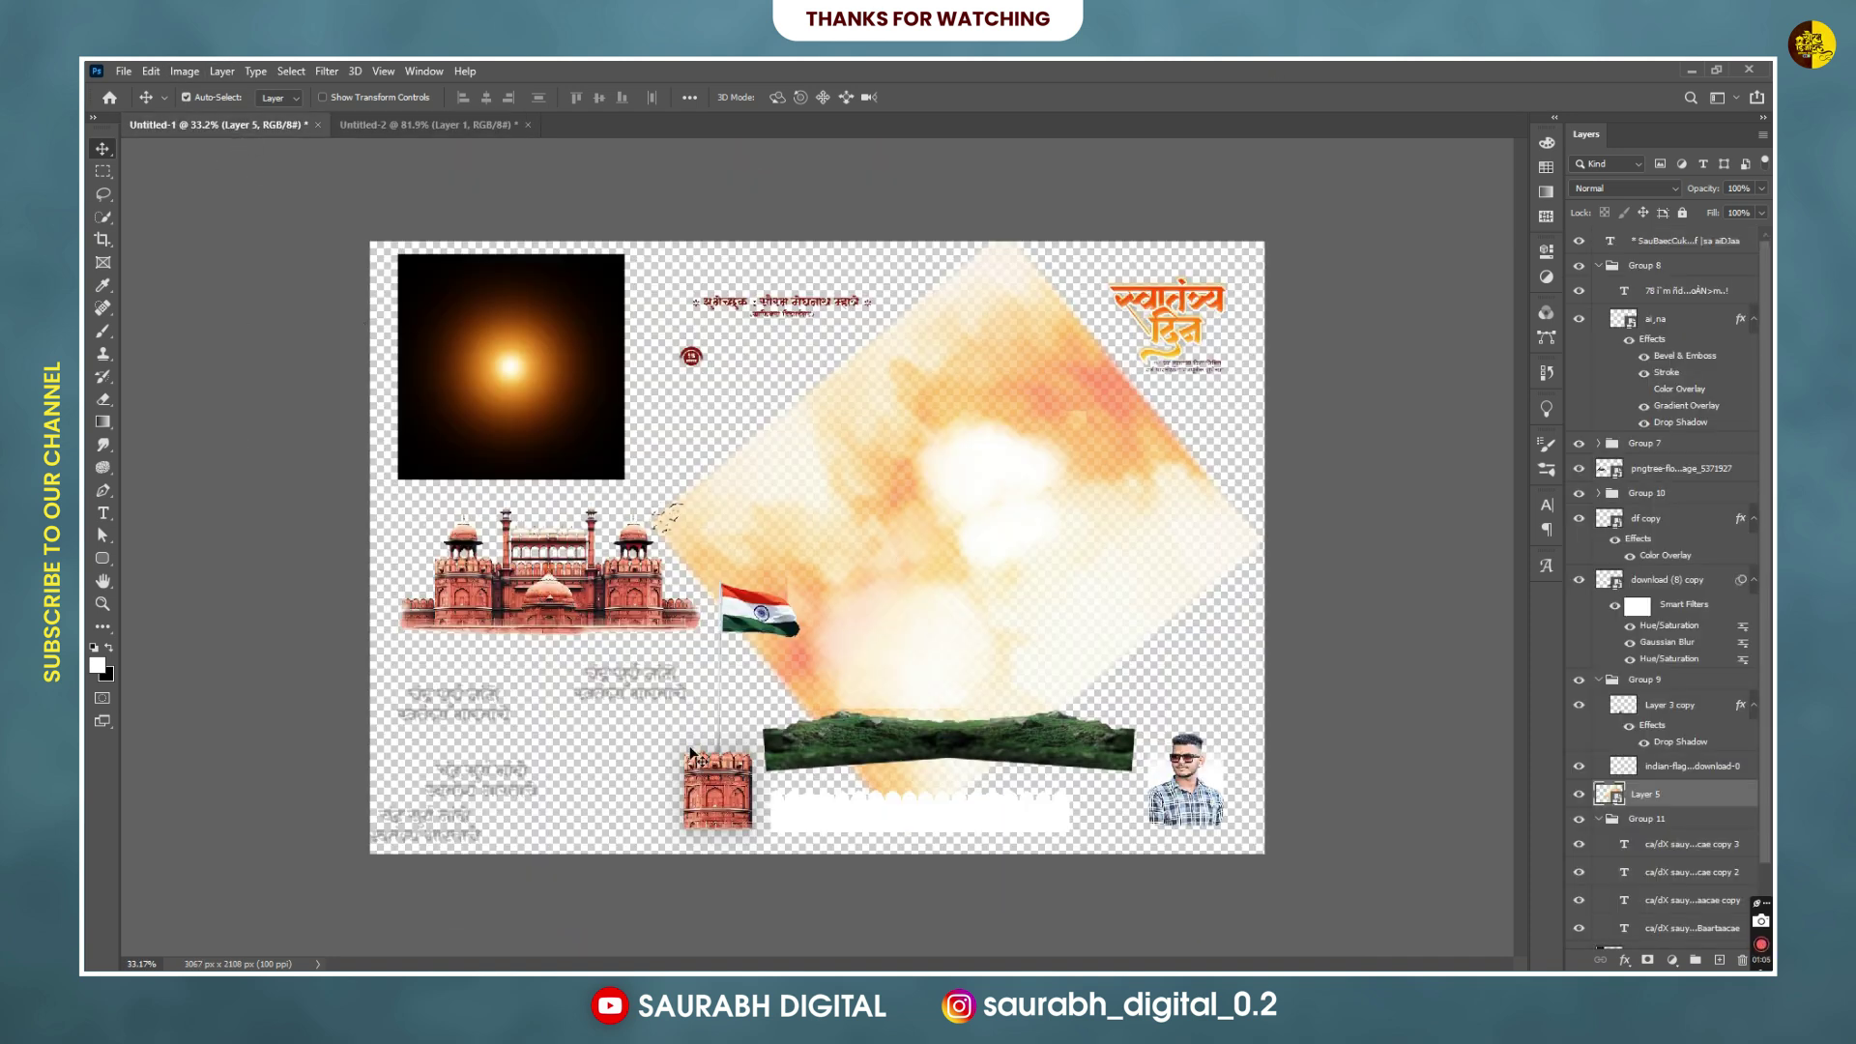
Drag the white scalloped border (df copy) into the square canvas and place it at Y 682.5 px.
{"action": "left_click_drag", "start_coordinate": [810, 817], "coordinate": [897, 516]}
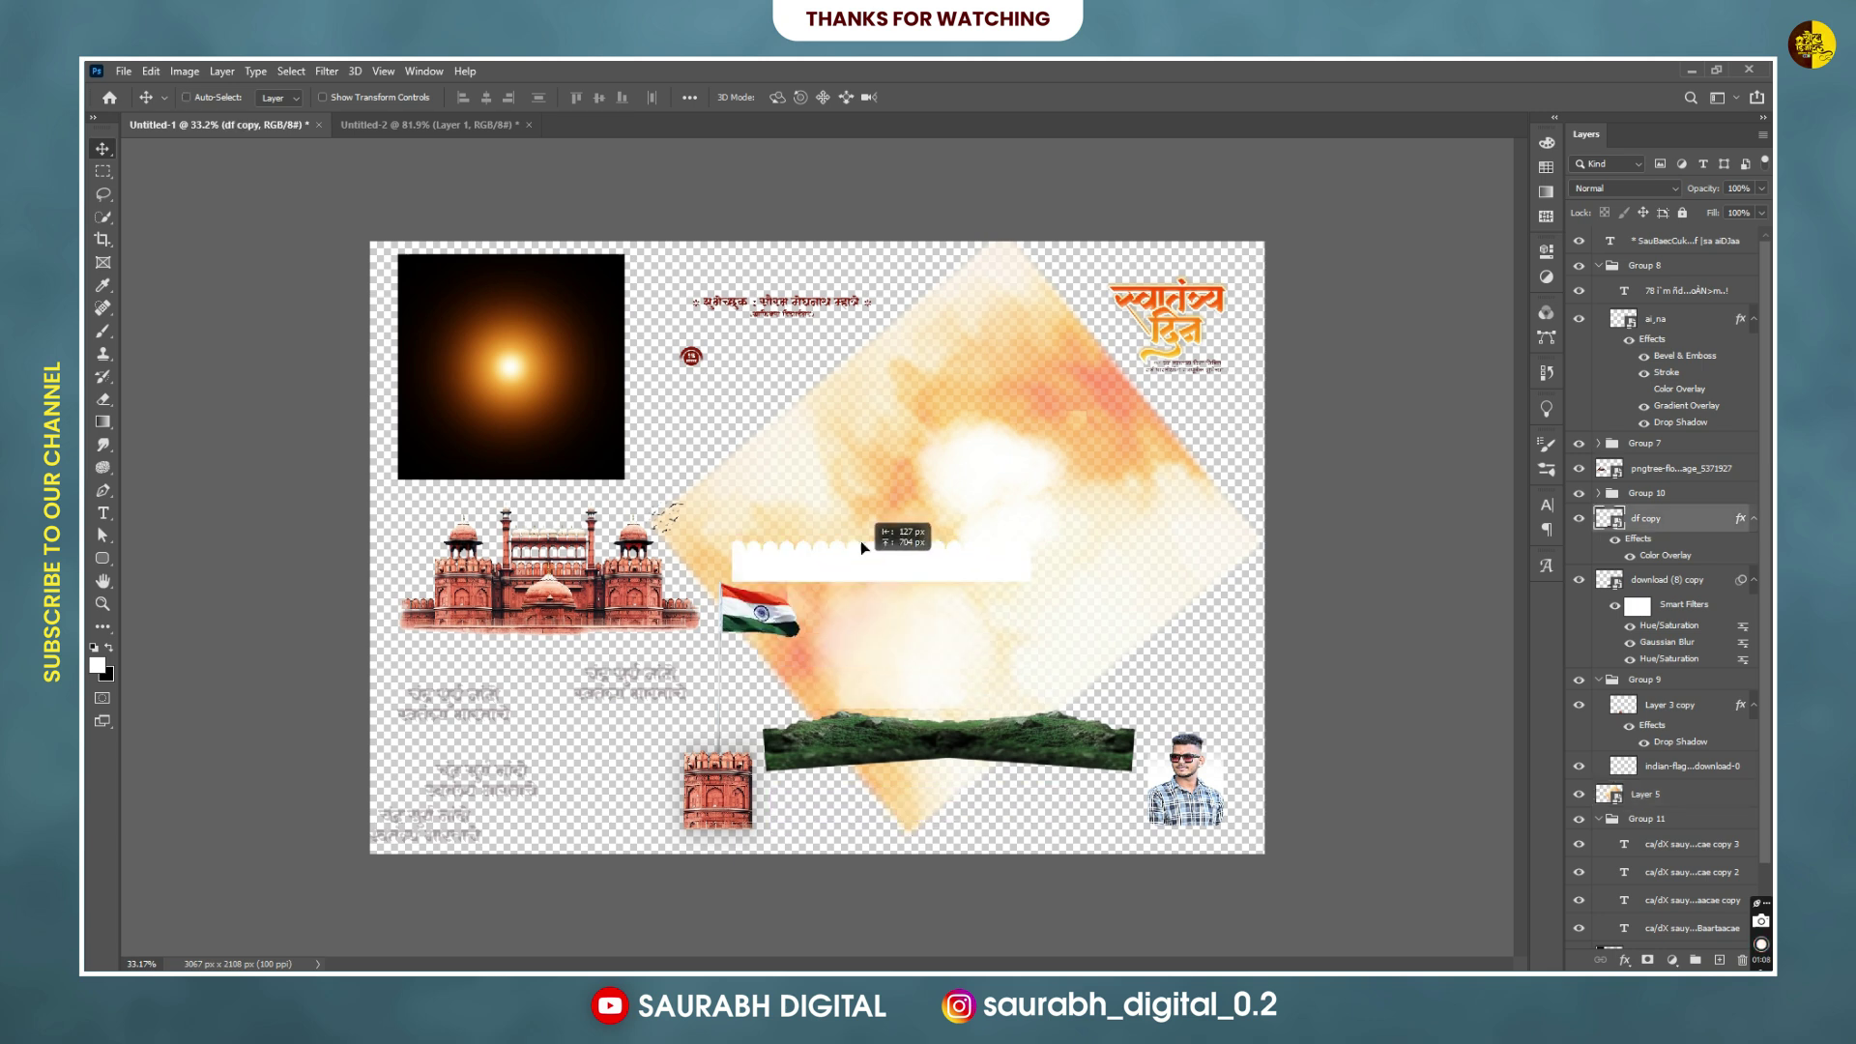
{"action": "key", "text": "ctrl"}
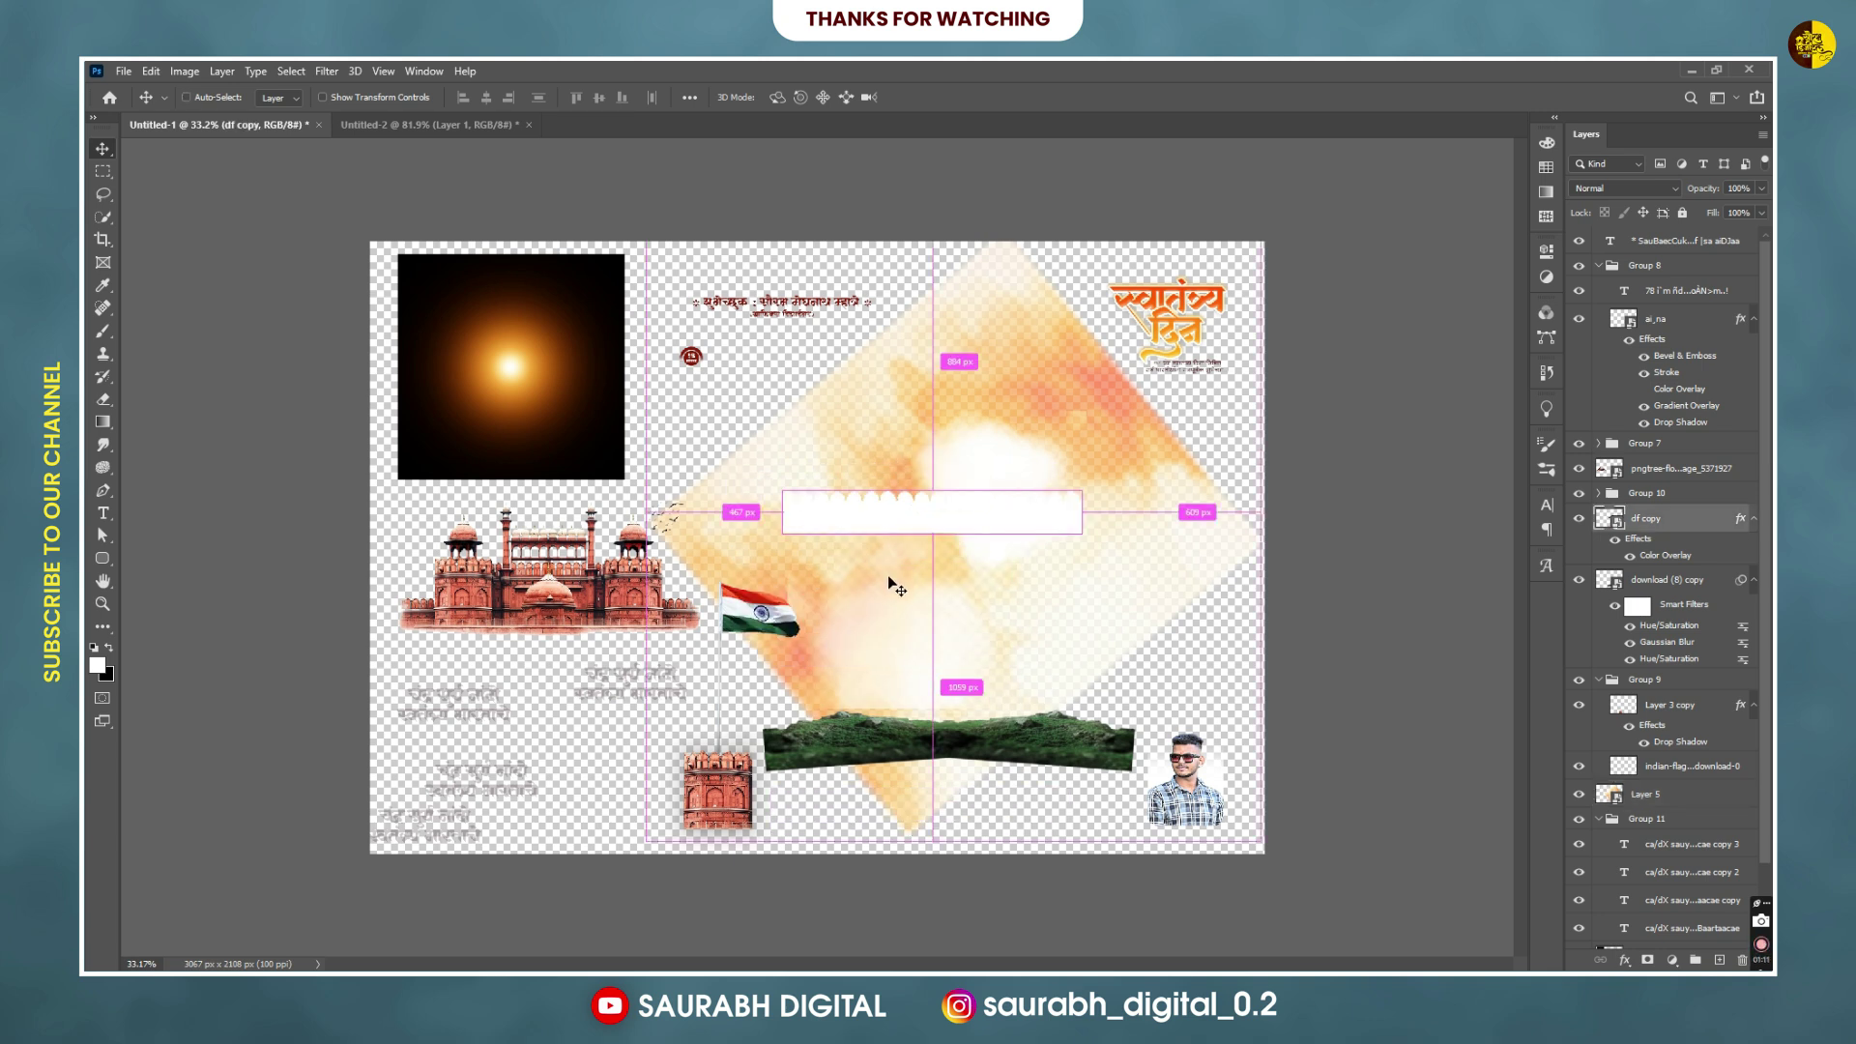
{"action": "left_click_drag", "start_coordinate": [881, 555], "coordinate": [839, 658]}
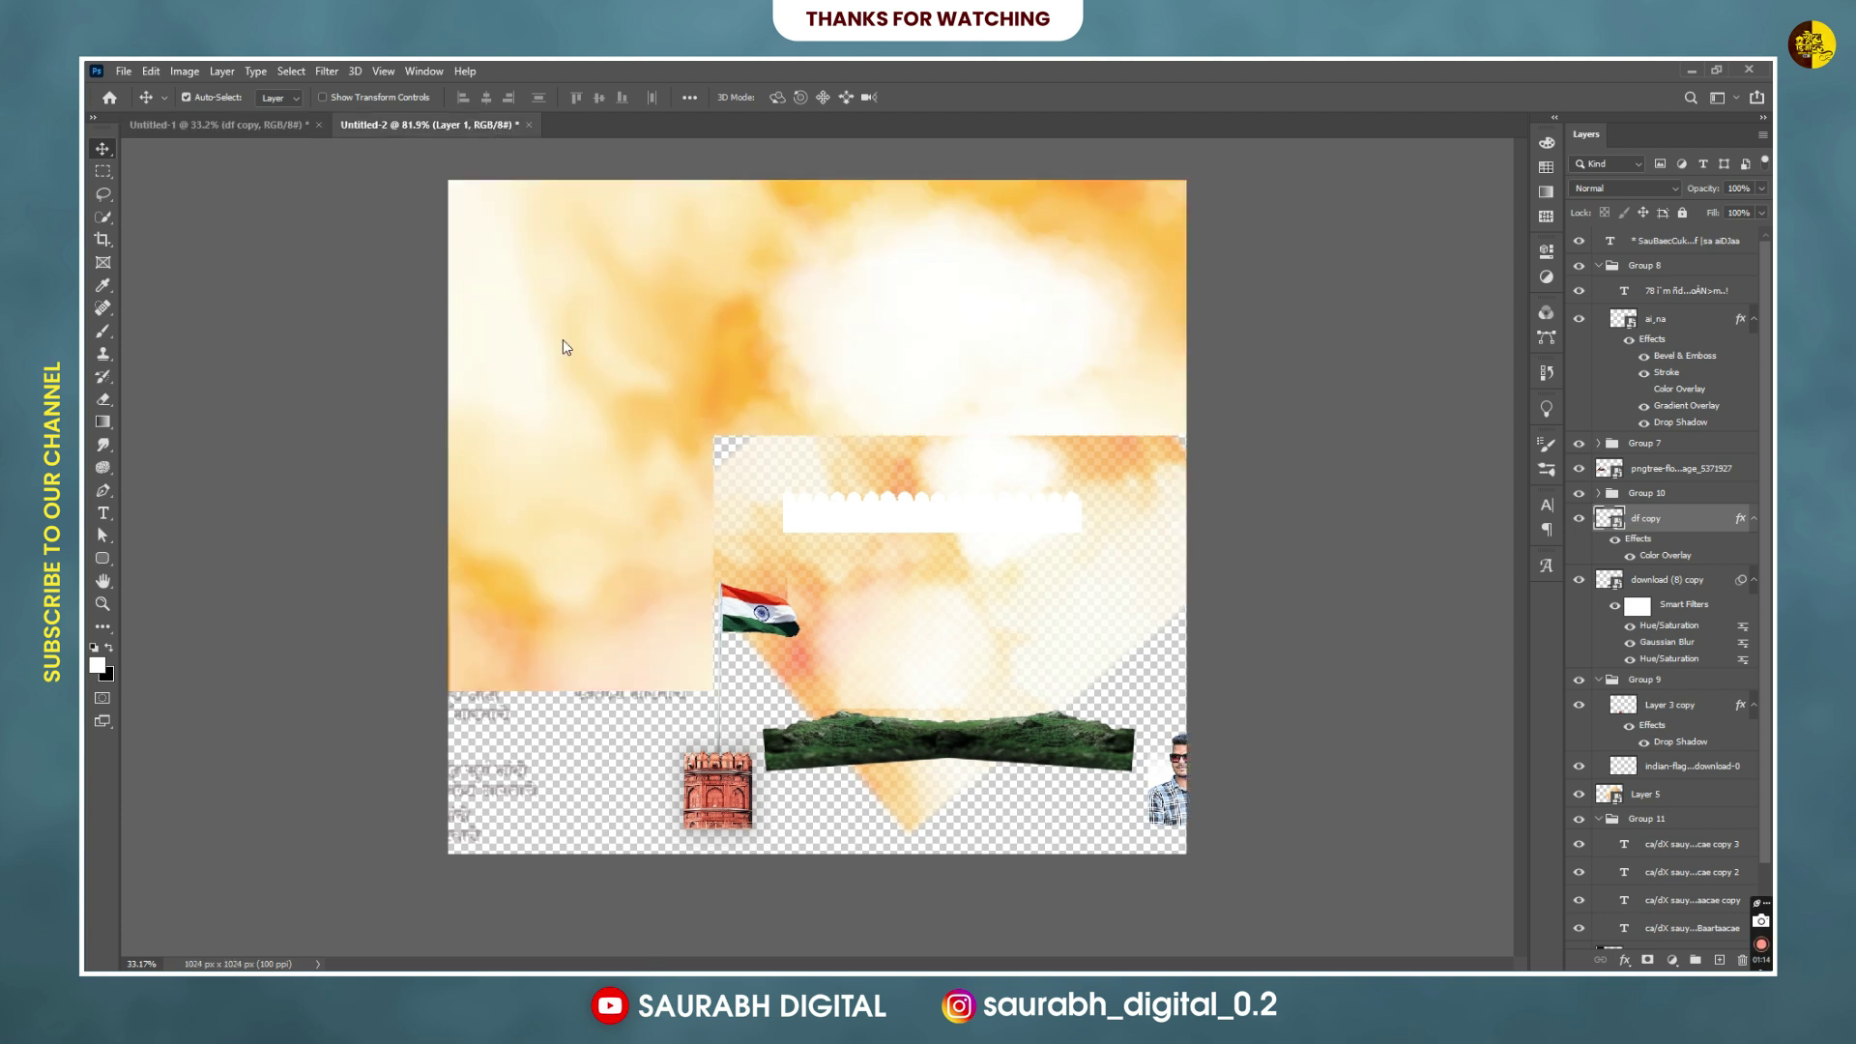
{"action": "key", "text": "ctrl+t"}
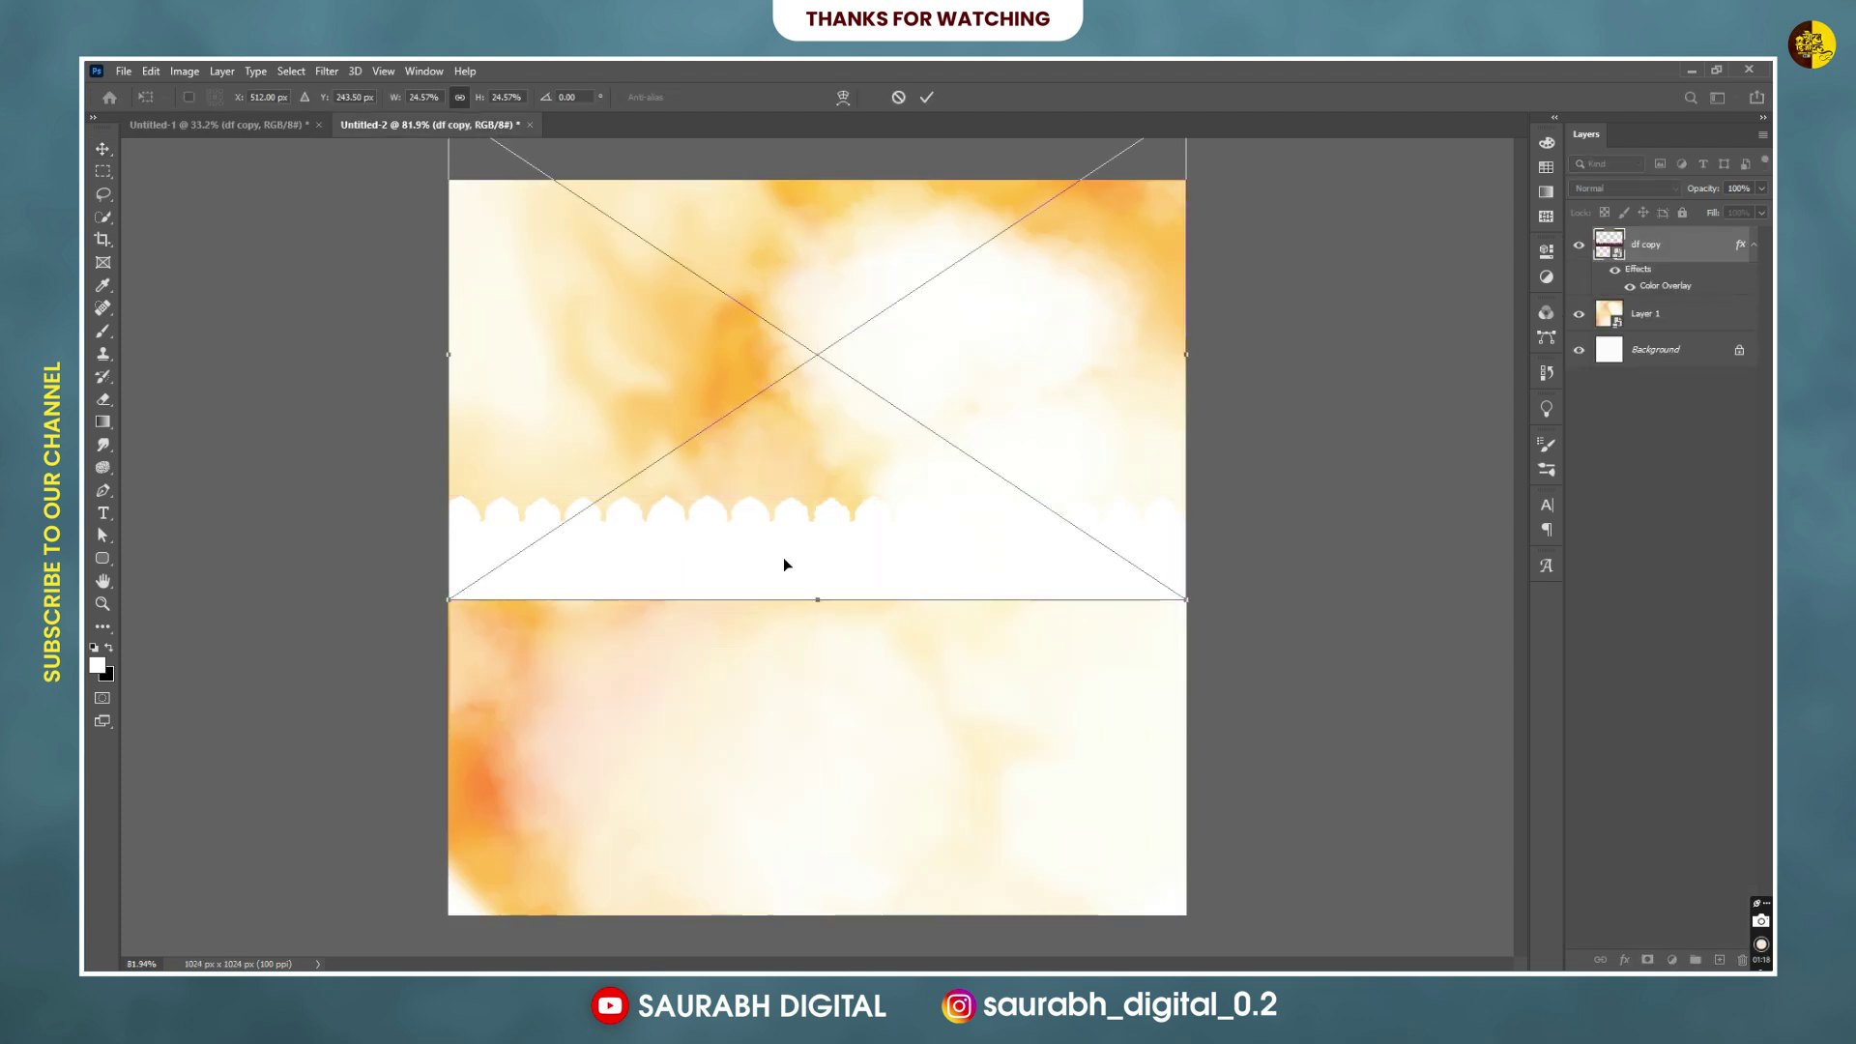
{"action": "left_click_drag", "start_coordinate": [791, 534], "coordinate": [832, 847]}
{"action": "left_click", "coordinate": [926, 97]}
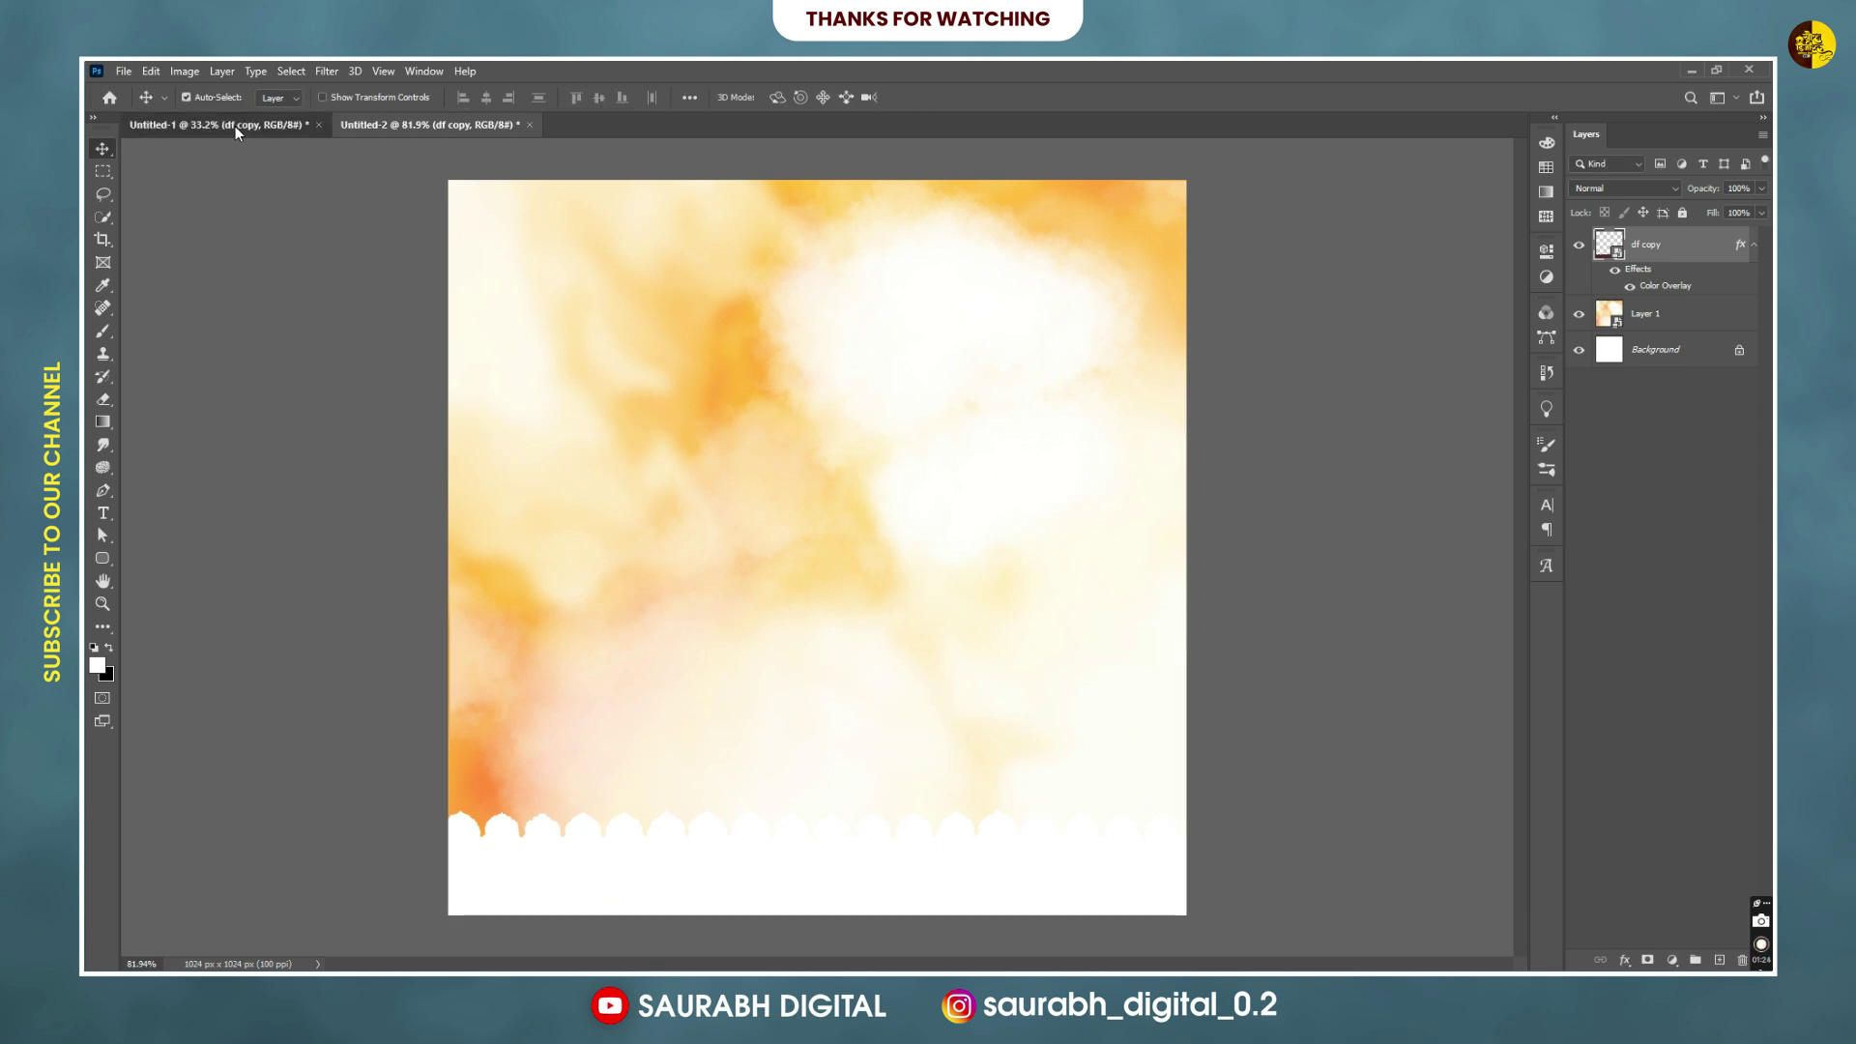
{"action": "left_click", "coordinate": [232, 125]}
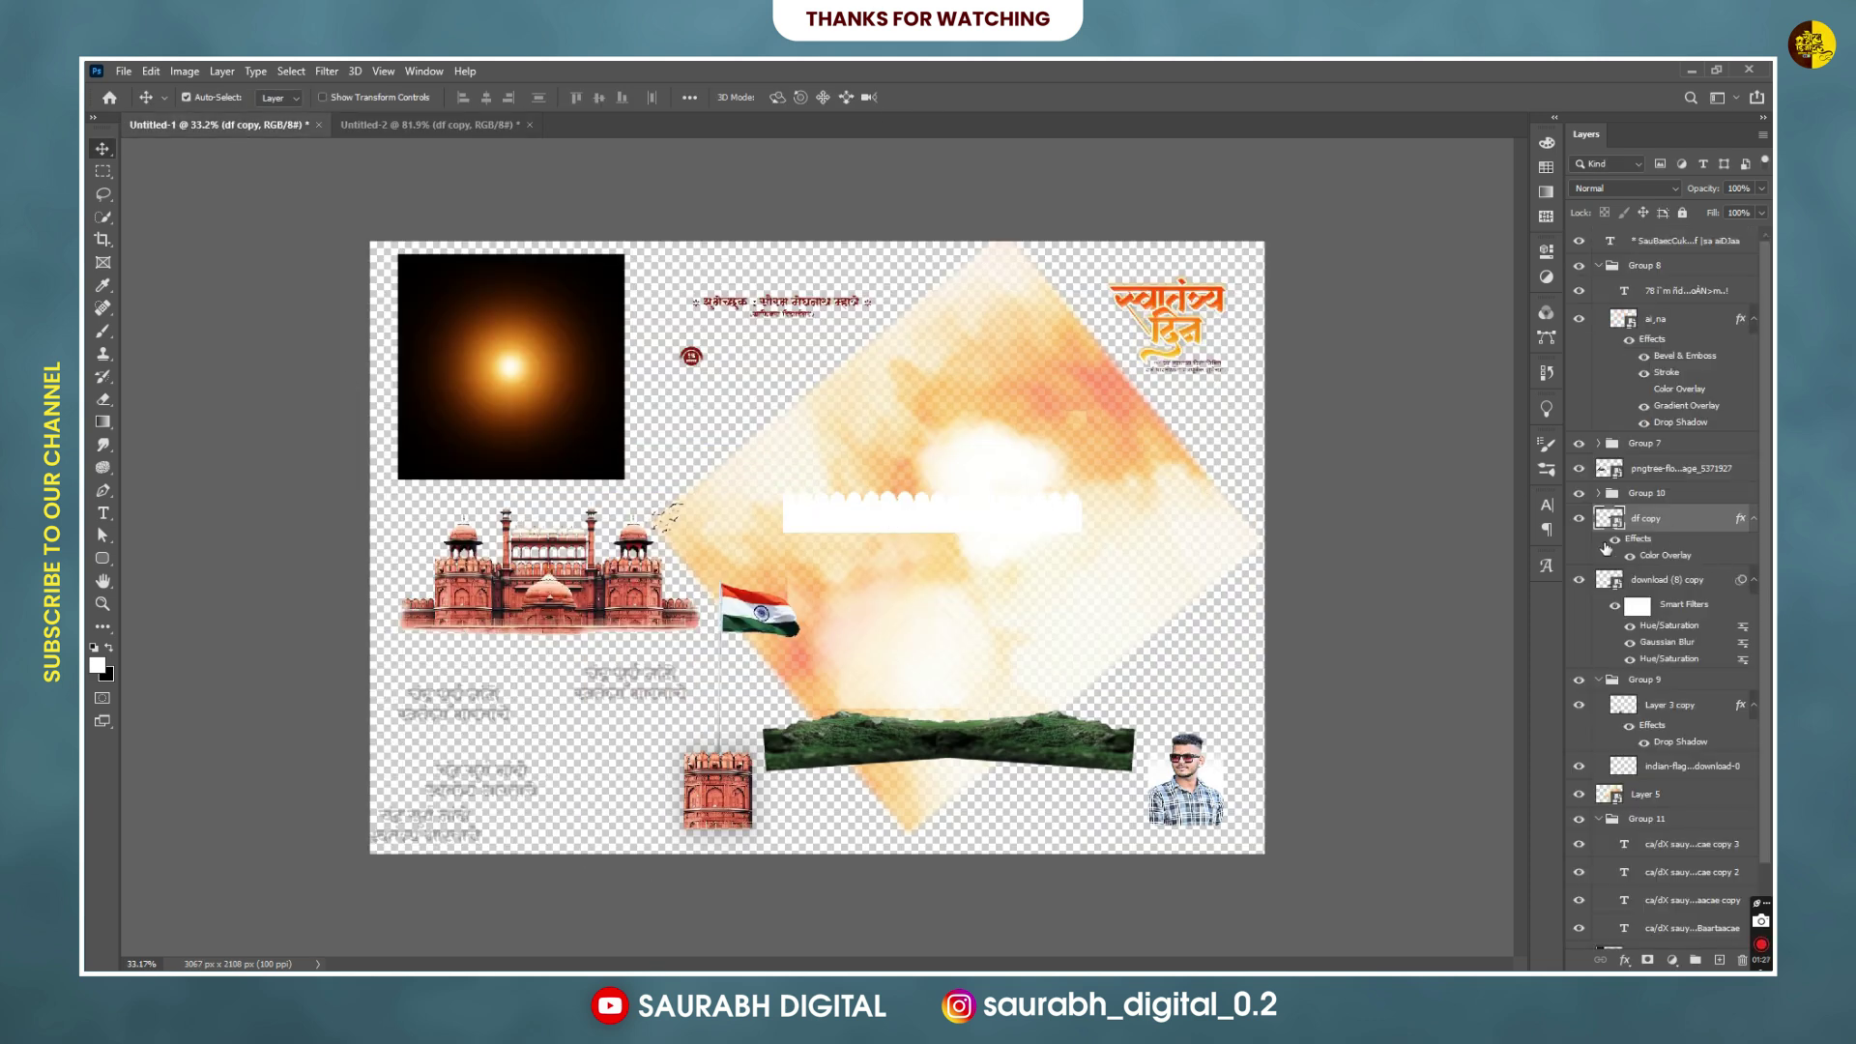
{"action": "left_click", "coordinate": [1198, 495]}
Bring the green hills into the poster, beneath the scalloped border layer.
{"action": "left_click", "coordinate": [1580, 794]}
{"action": "left_click_drag", "start_coordinate": [933, 760], "coordinate": [1006, 585]}
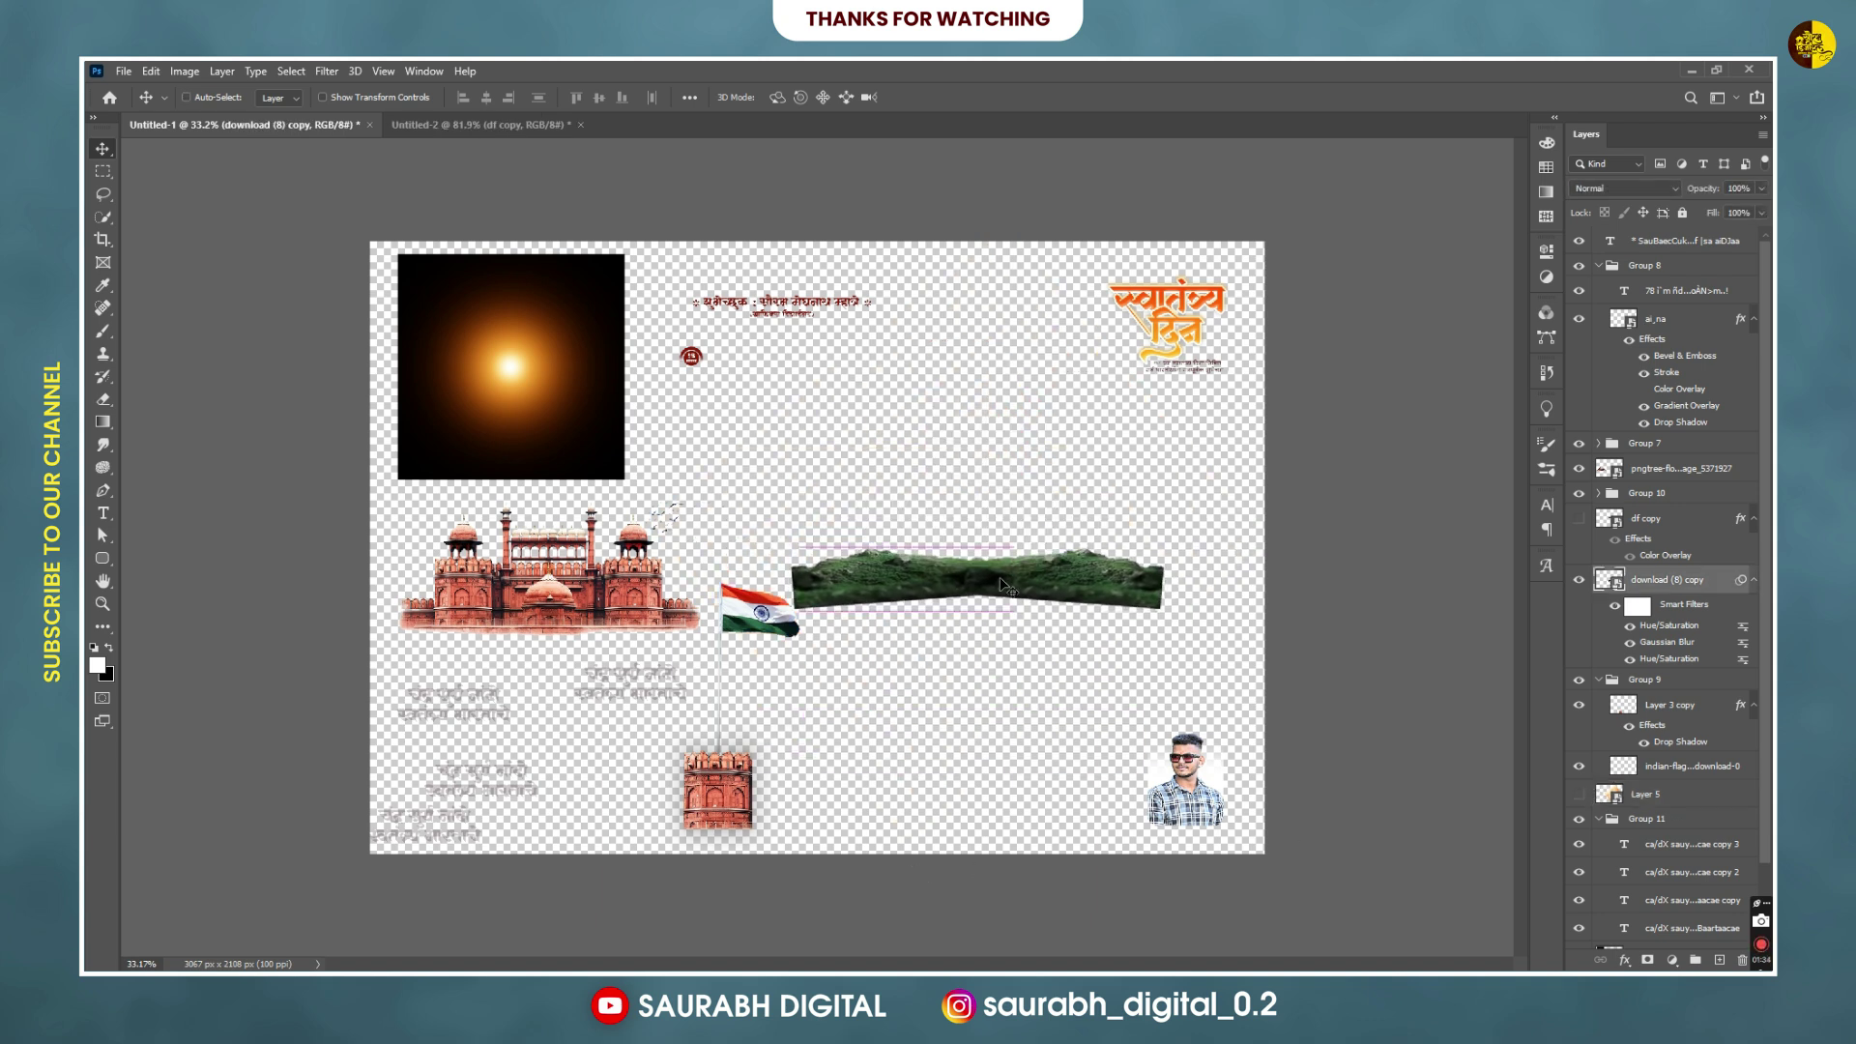
{"action": "left_click", "coordinate": [493, 125]}
{"action": "mouse_move", "coordinate": [783, 576]}
{"action": "left_mouse_down"}
{"action": "mouse_move", "coordinate": [945, 672]}
{"action": "mouse_move", "coordinate": [924, 795]}
{"action": "left_mouse_up"}
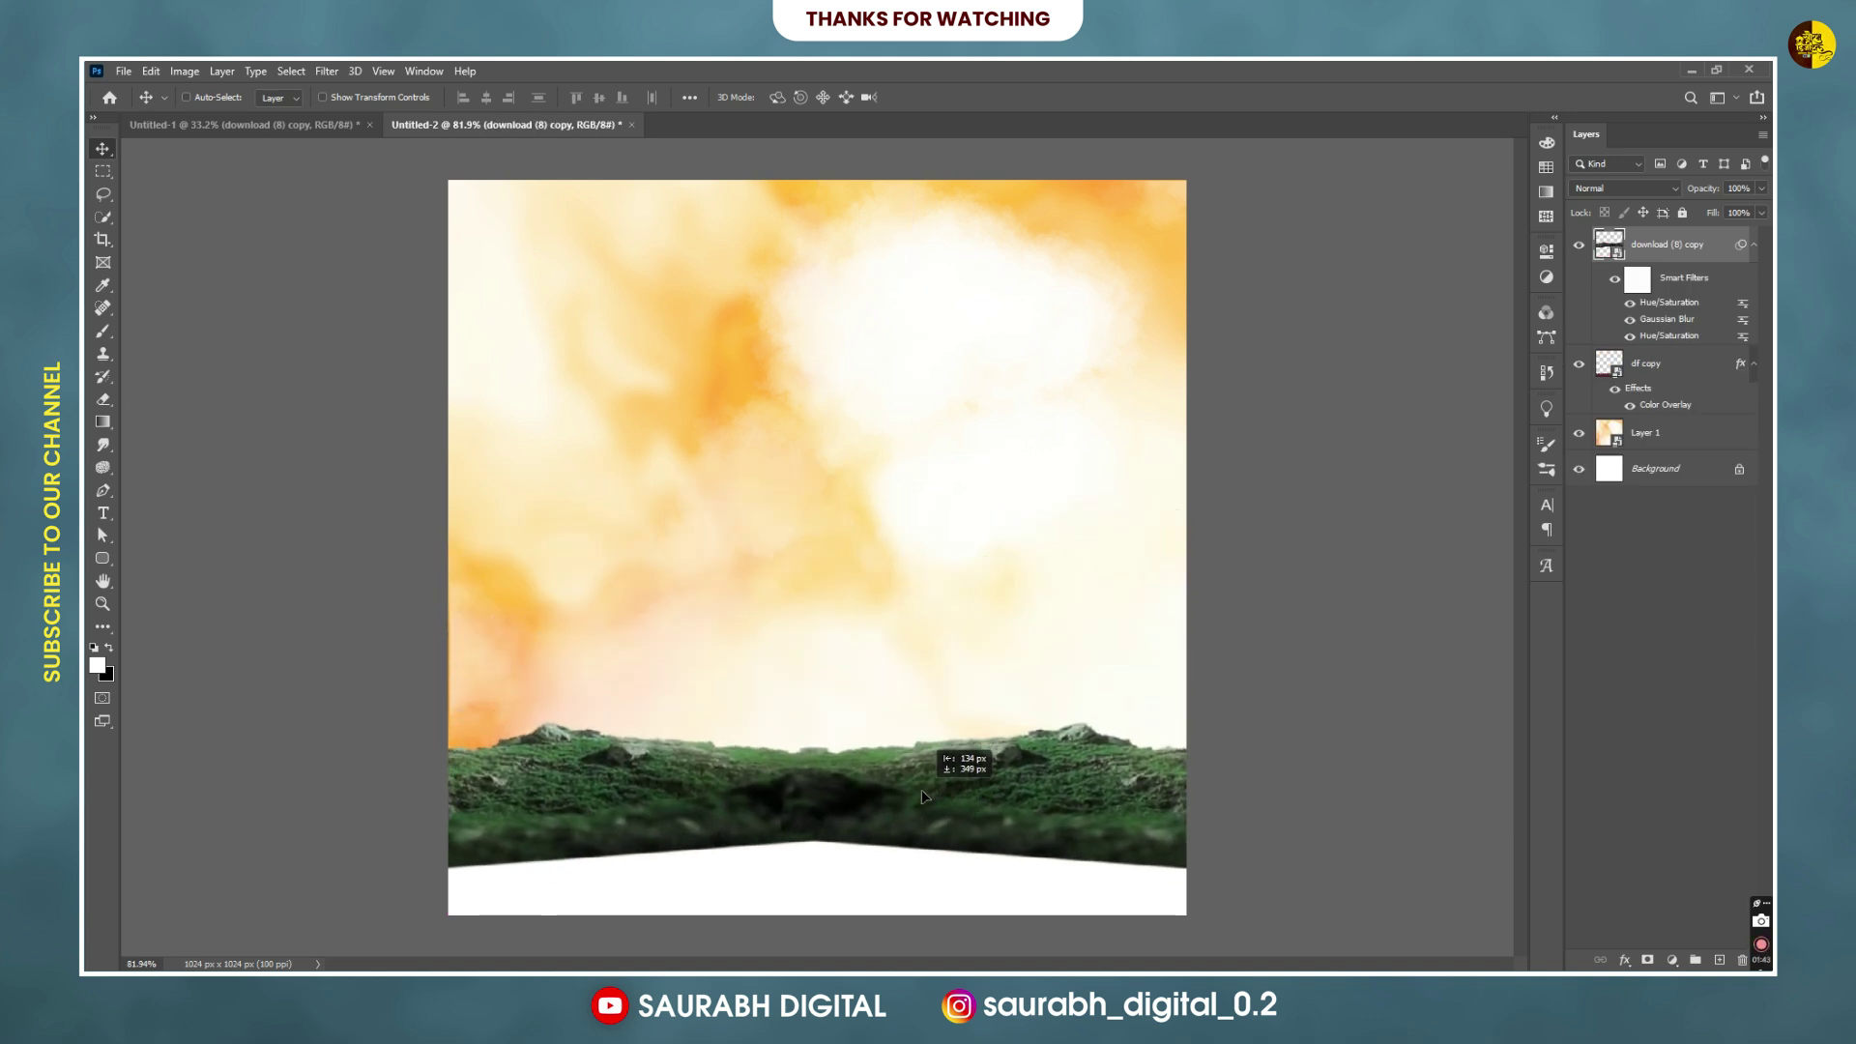
{"action": "left_click_drag", "start_coordinate": [1653, 244], "coordinate": [1653, 421]}
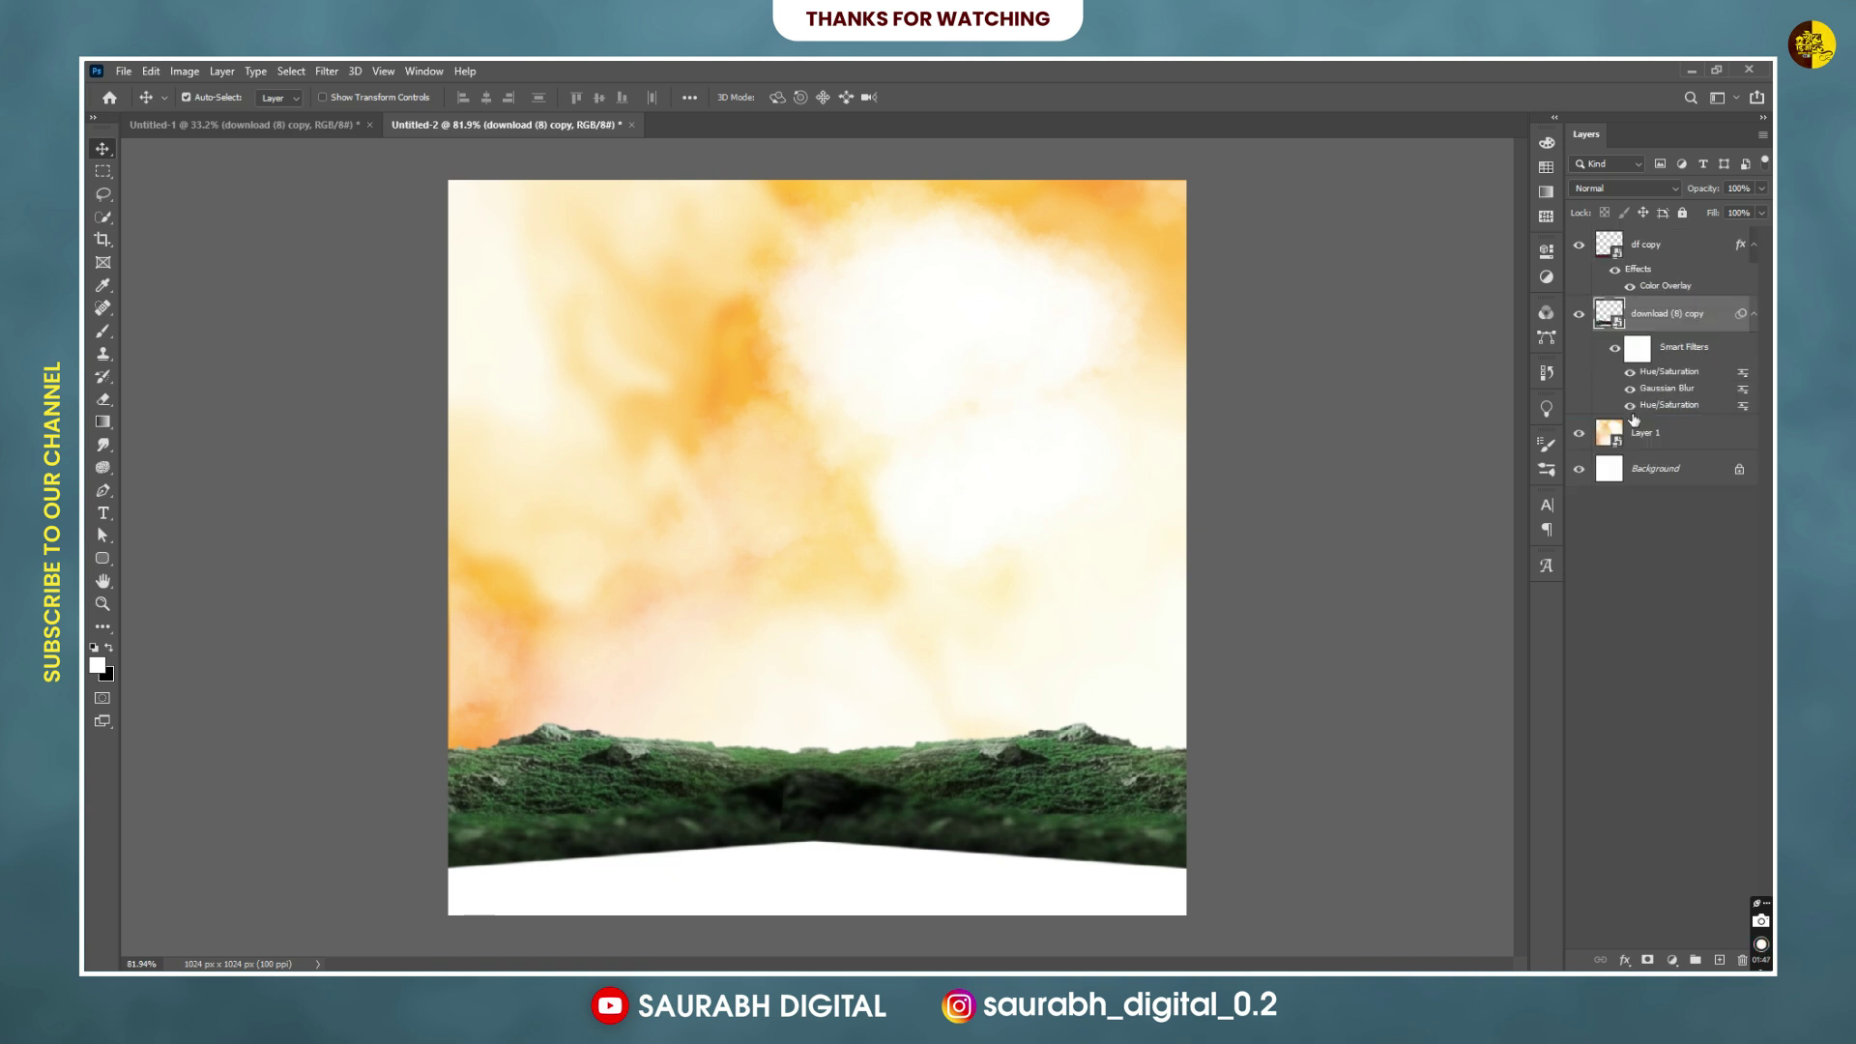
{"action": "left_click_drag", "start_coordinate": [923, 788], "coordinate": [912, 793]}
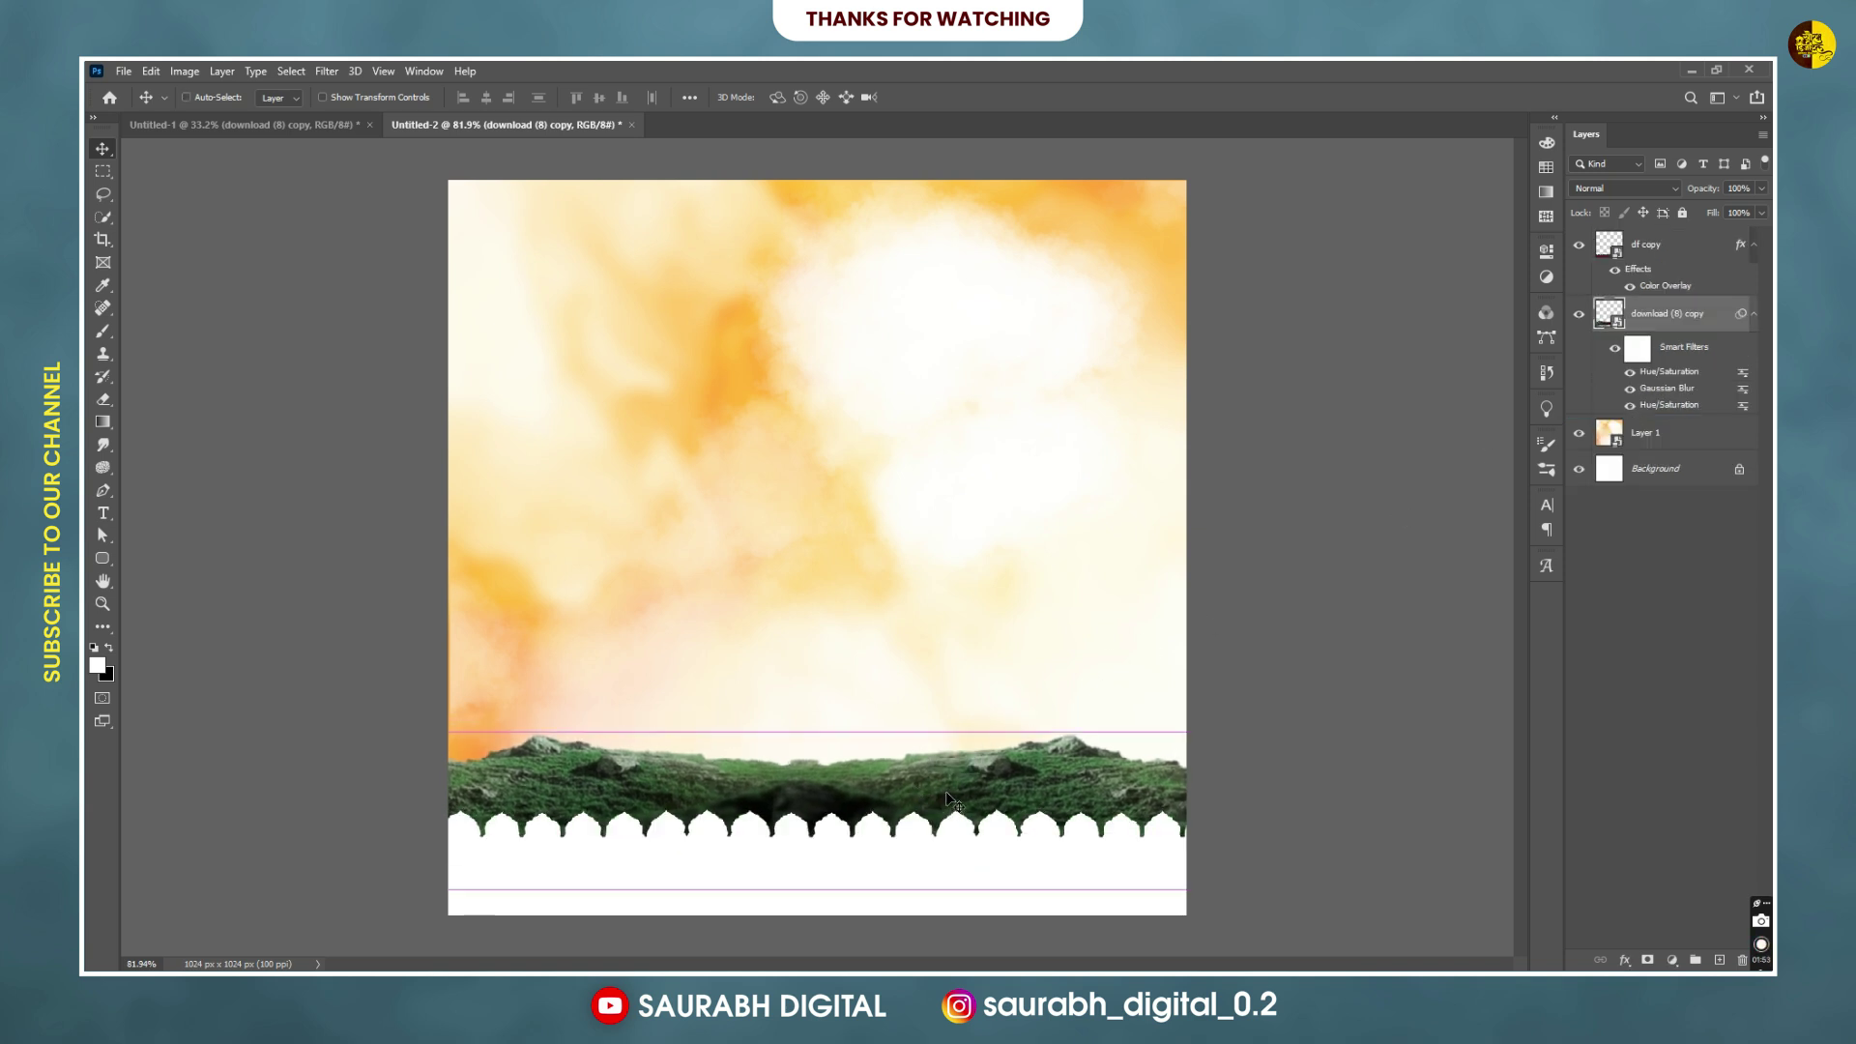
Apply Hue/Saturation to the hills: Saturation -16, Lightness +5.
{"action": "key", "text": "ctrl+u"}
{"action": "left_click", "coordinate": [867, 408]}
{"action": "left_click_drag", "start_coordinate": [879, 452], "coordinate": [884, 455]}
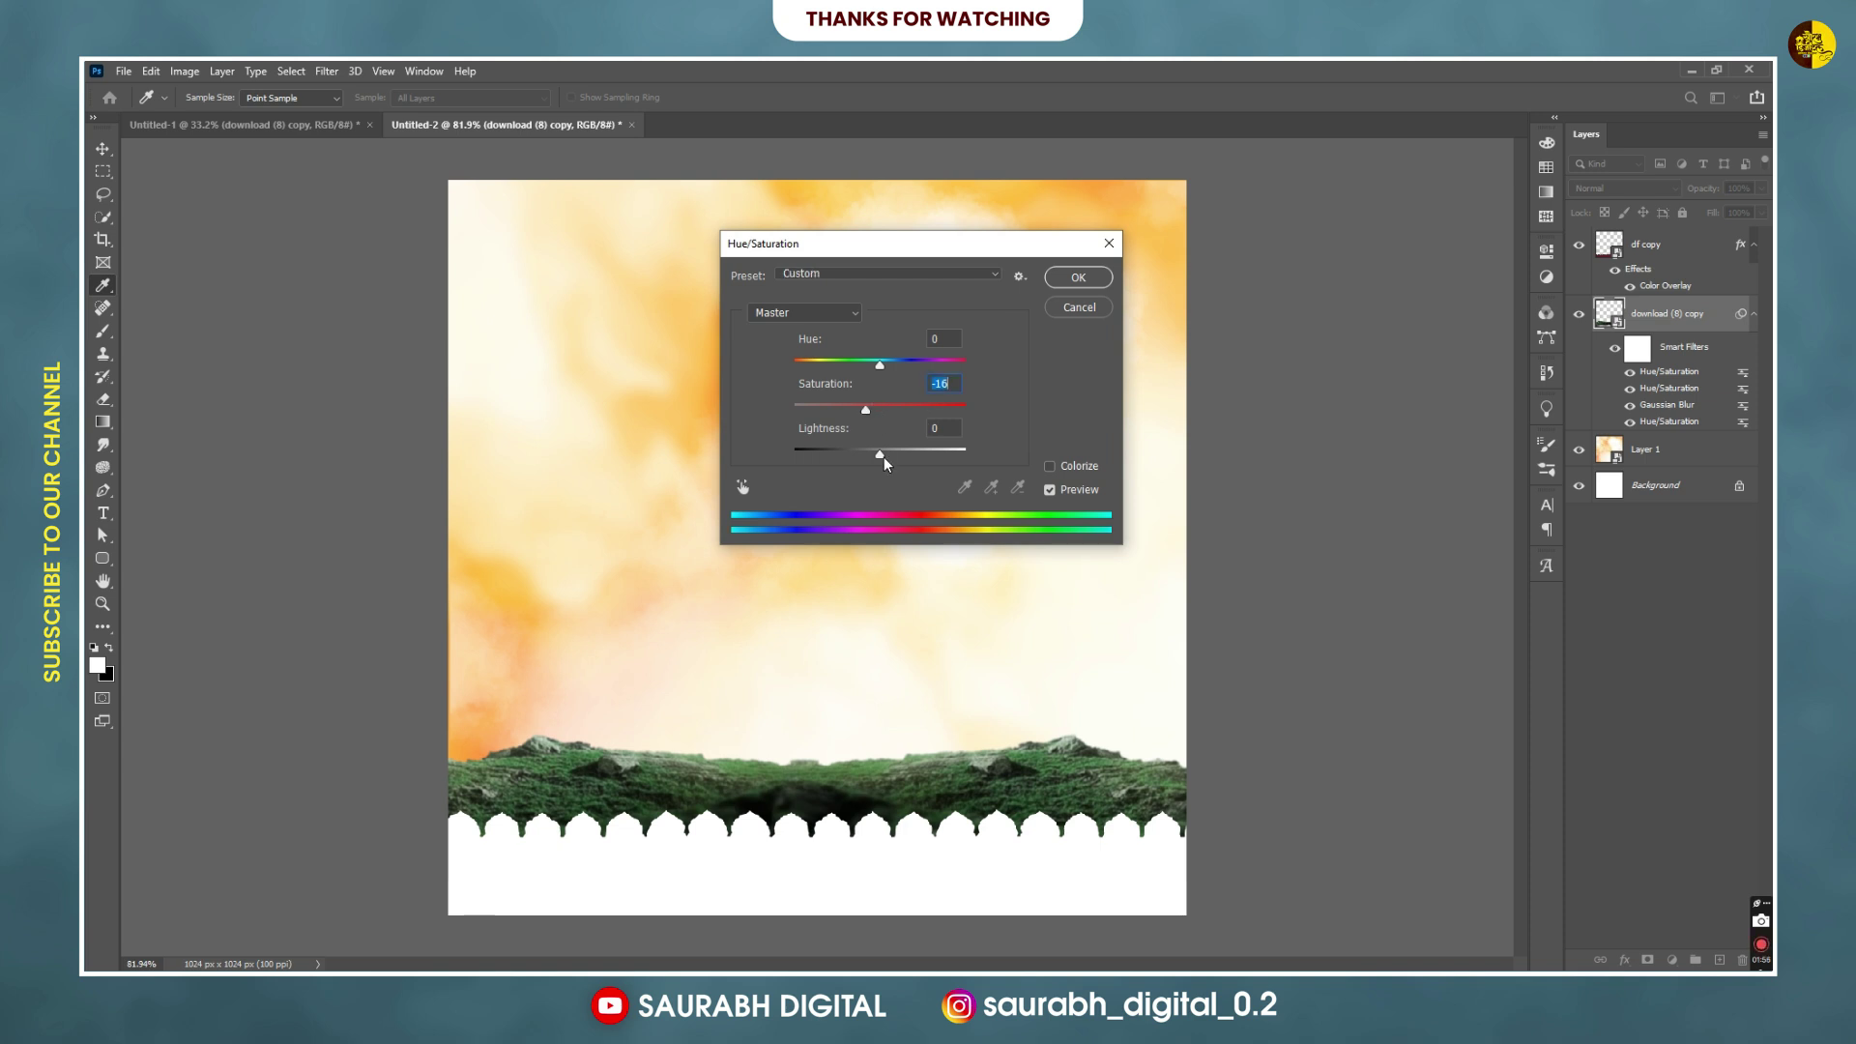
{"action": "left_click", "coordinate": [1078, 277]}
{"action": "left_click", "coordinate": [226, 125]}
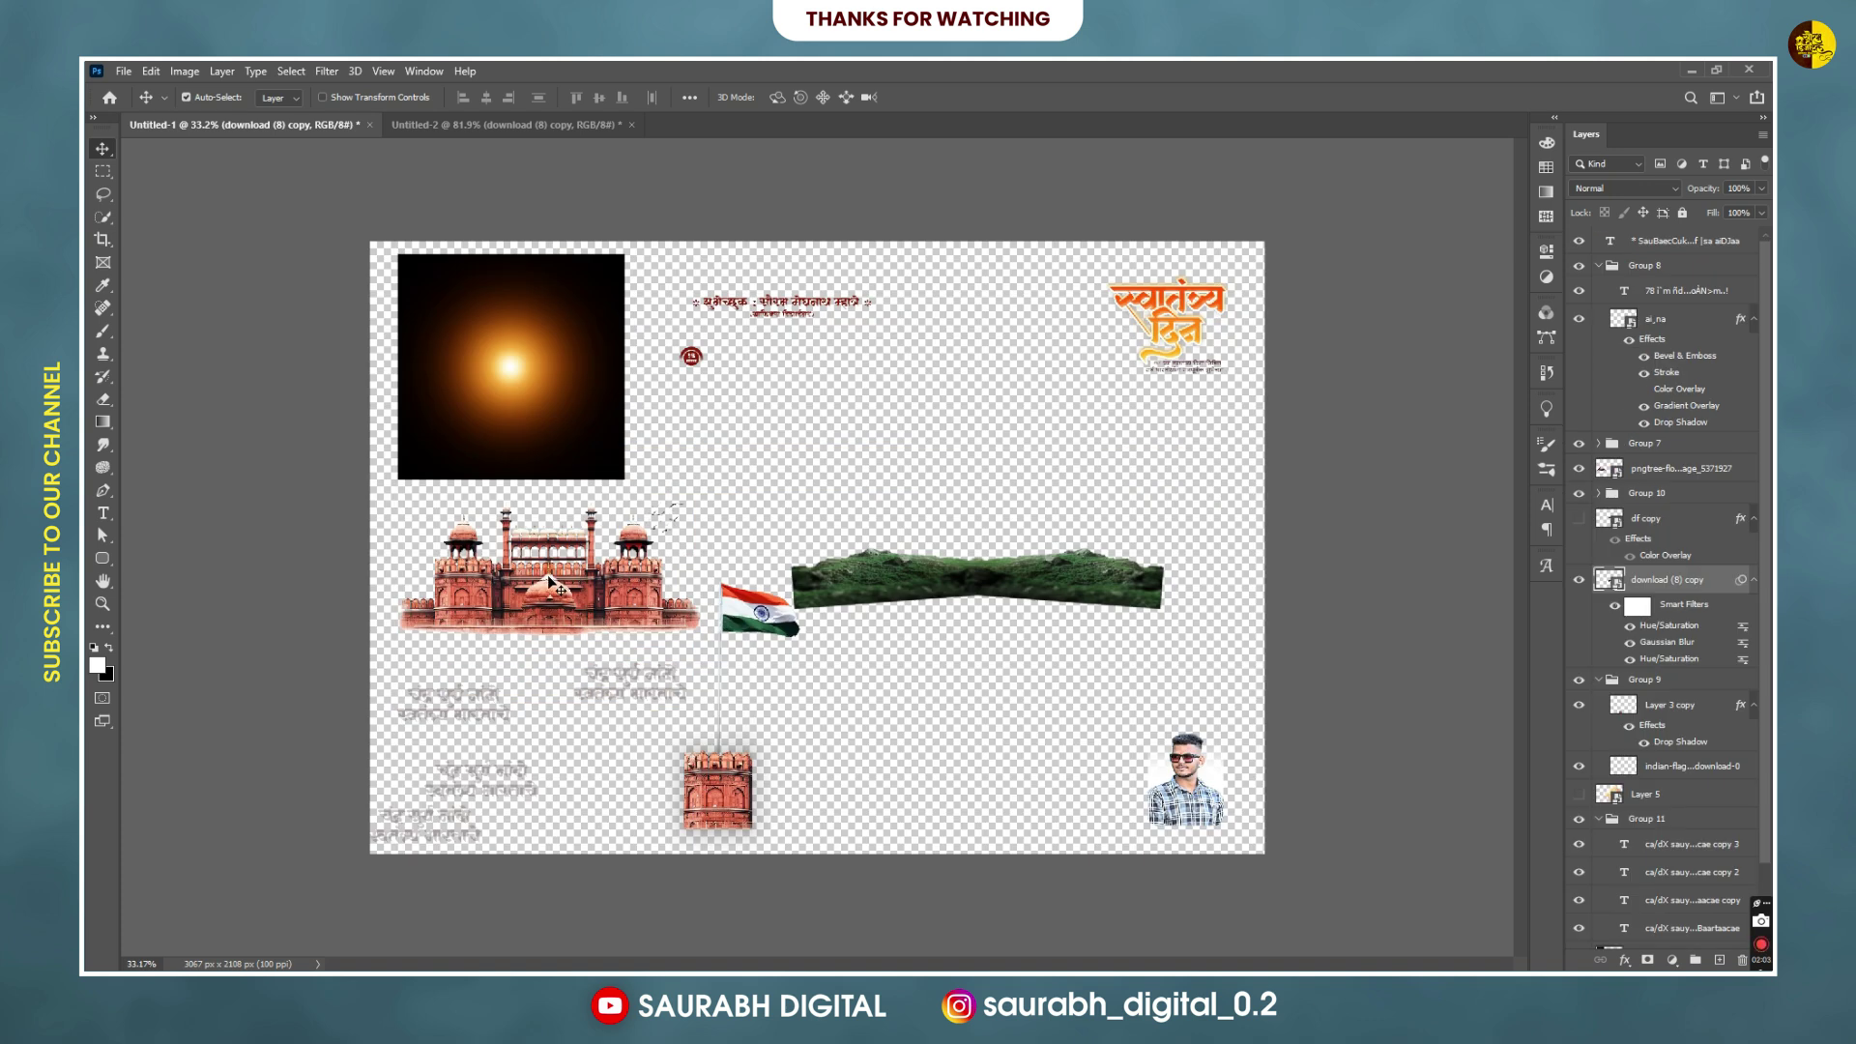
{"action": "left_click_drag", "start_coordinate": [551, 581], "coordinate": [1295, 566]}
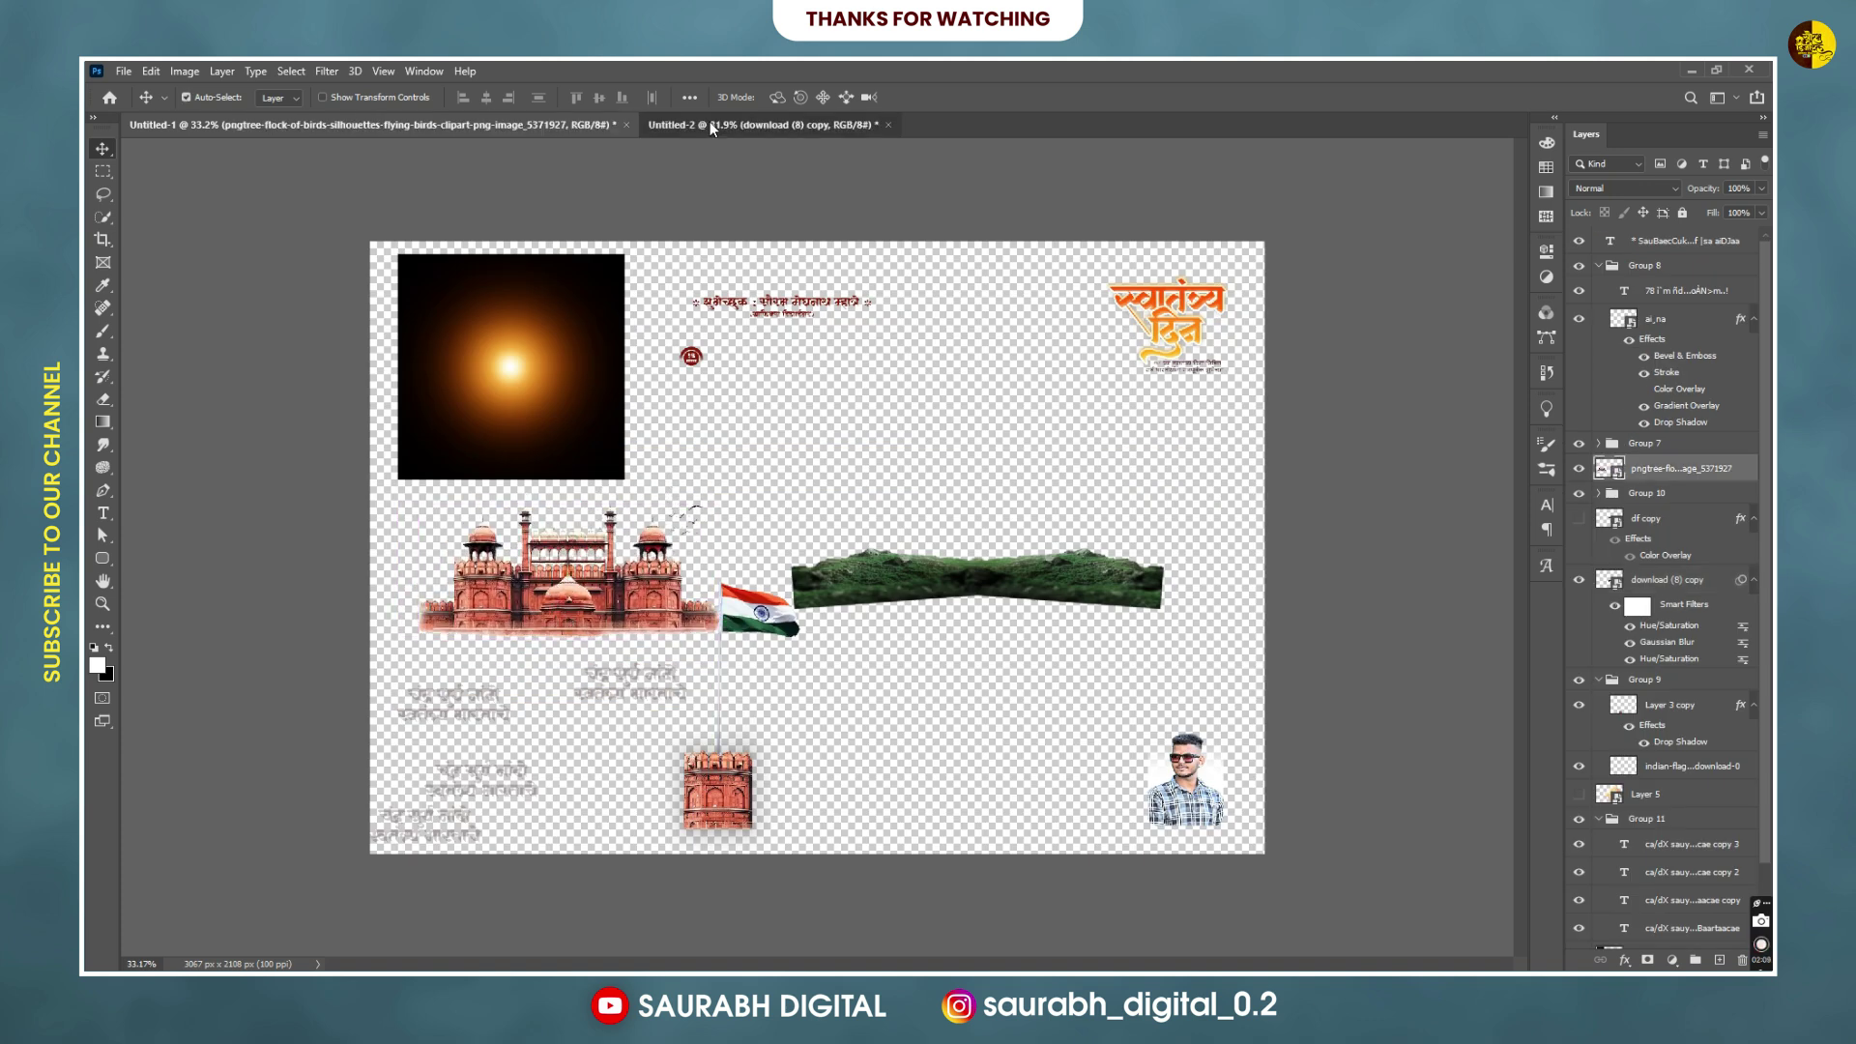
Paste the Red Fort above the smoke layer, scaled to about 83% and resting on the hills.
{"action": "left_click", "coordinate": [1654, 258]}
{"action": "left_click", "coordinate": [1650, 328]}
{"action": "left_click", "coordinate": [1666, 446]}
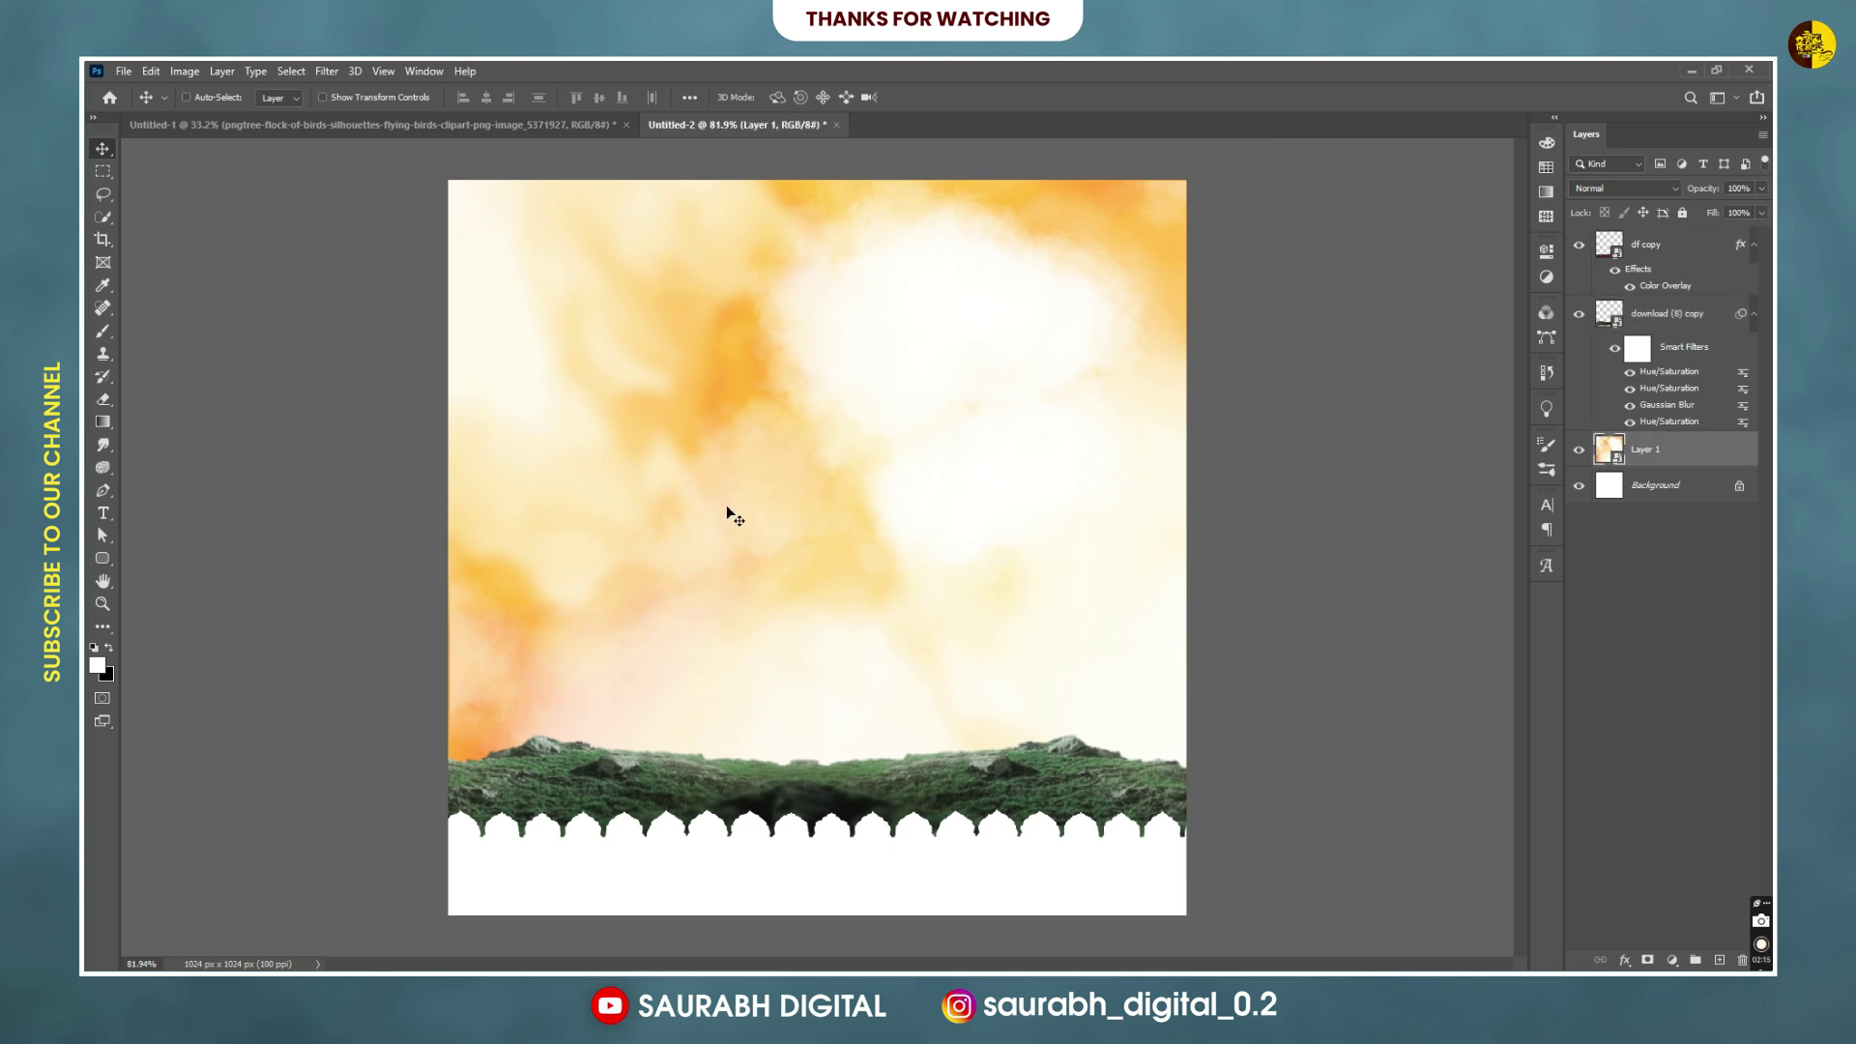
{"action": "key", "text": "ctrl+v"}
{"action": "key", "text": "ctrl+t"}
{"action": "left_click_drag", "start_coordinate": [1186, 548], "coordinate": [1102, 548]}
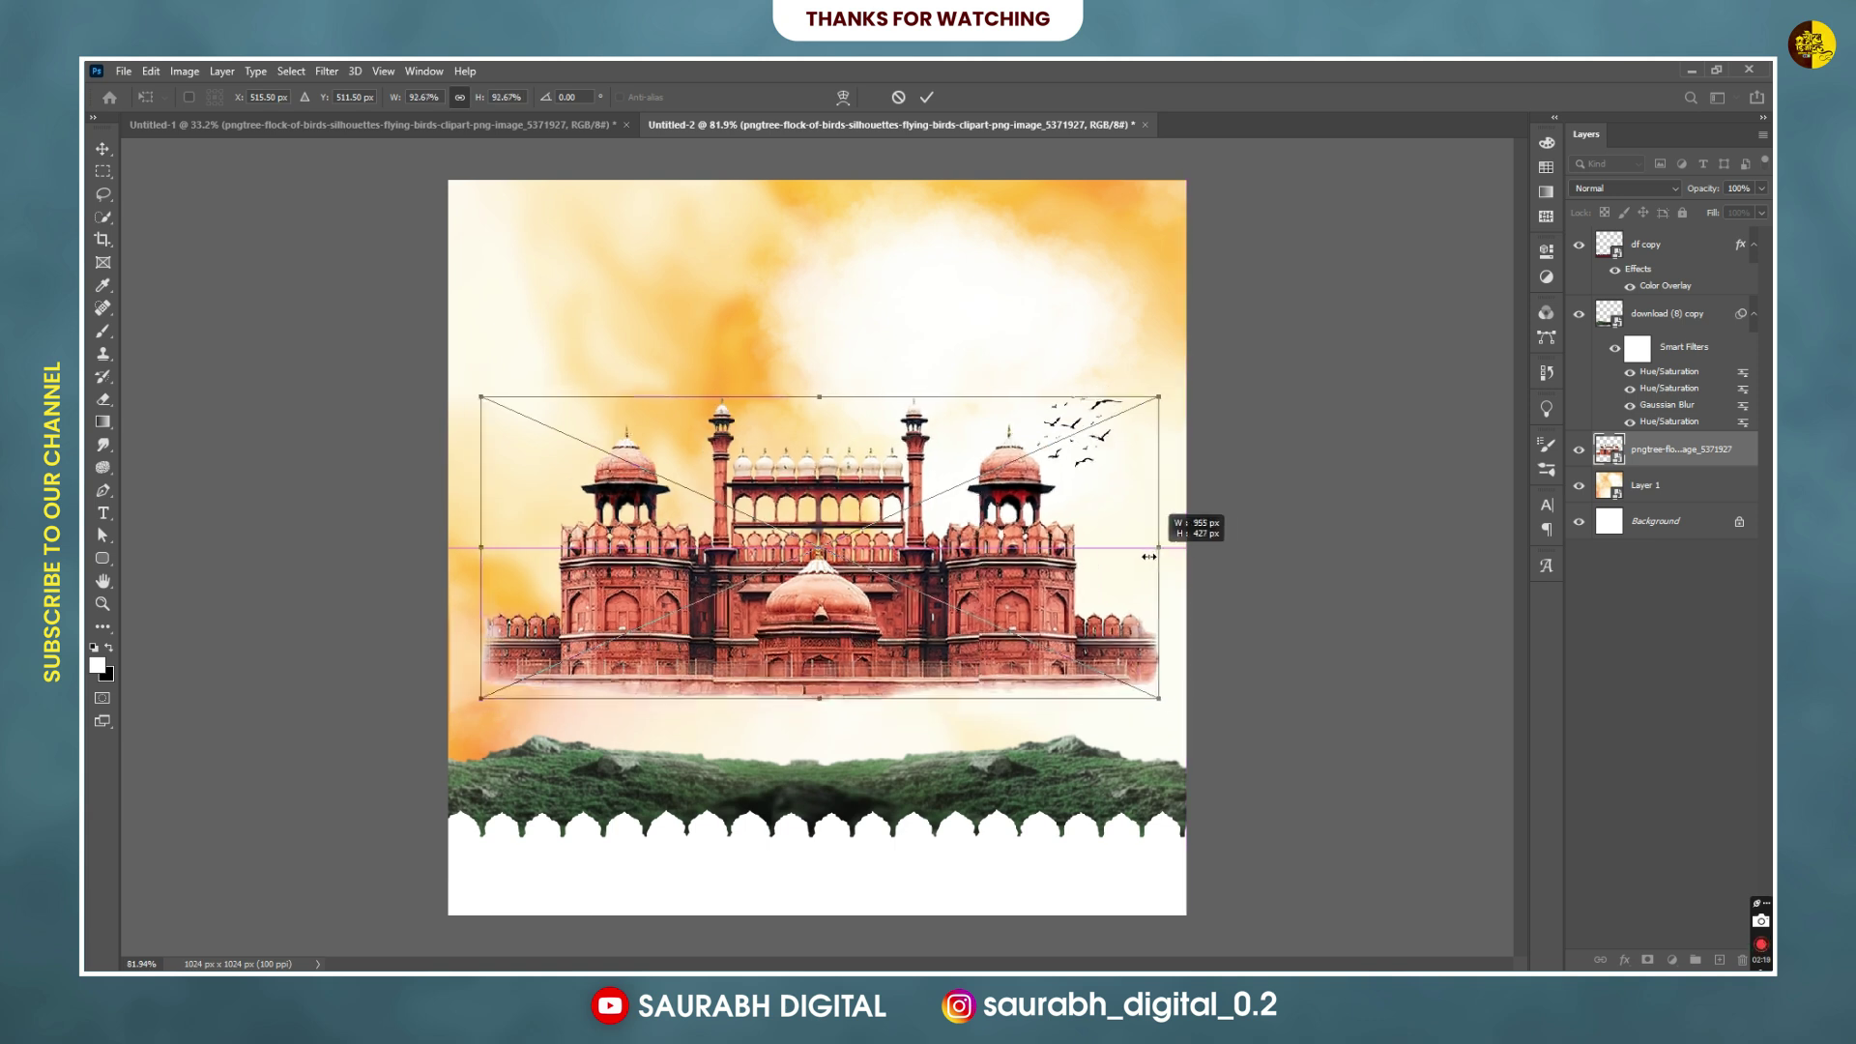
{"action": "left_click_drag", "start_coordinate": [860, 568], "coordinate": [755, 690]}
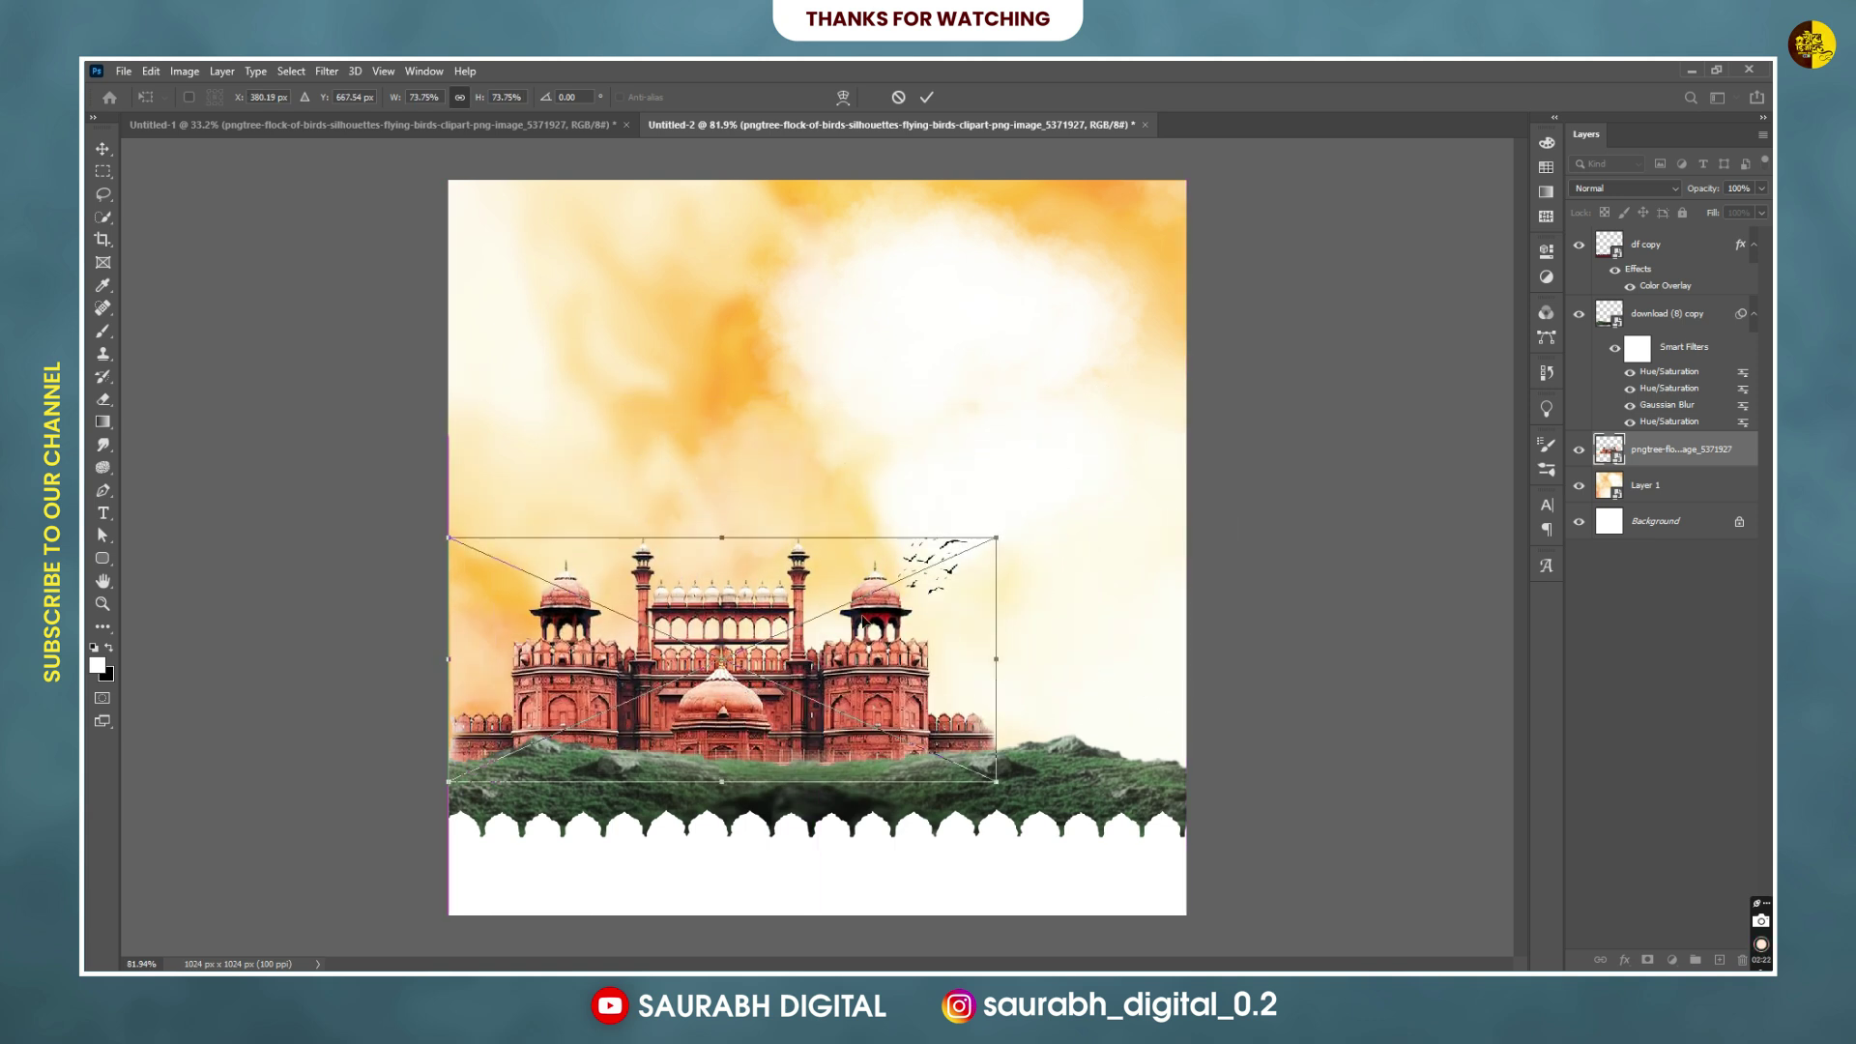
{"action": "left_click_drag", "start_coordinate": [994, 534], "coordinate": [1058, 509]}
{"action": "mouse_move", "coordinate": [957, 598]}
{"action": "left_mouse_down"}
{"action": "mouse_move", "coordinate": [955, 580]}
{"action": "mouse_move", "coordinate": [935, 597]}
{"action": "left_mouse_up"}
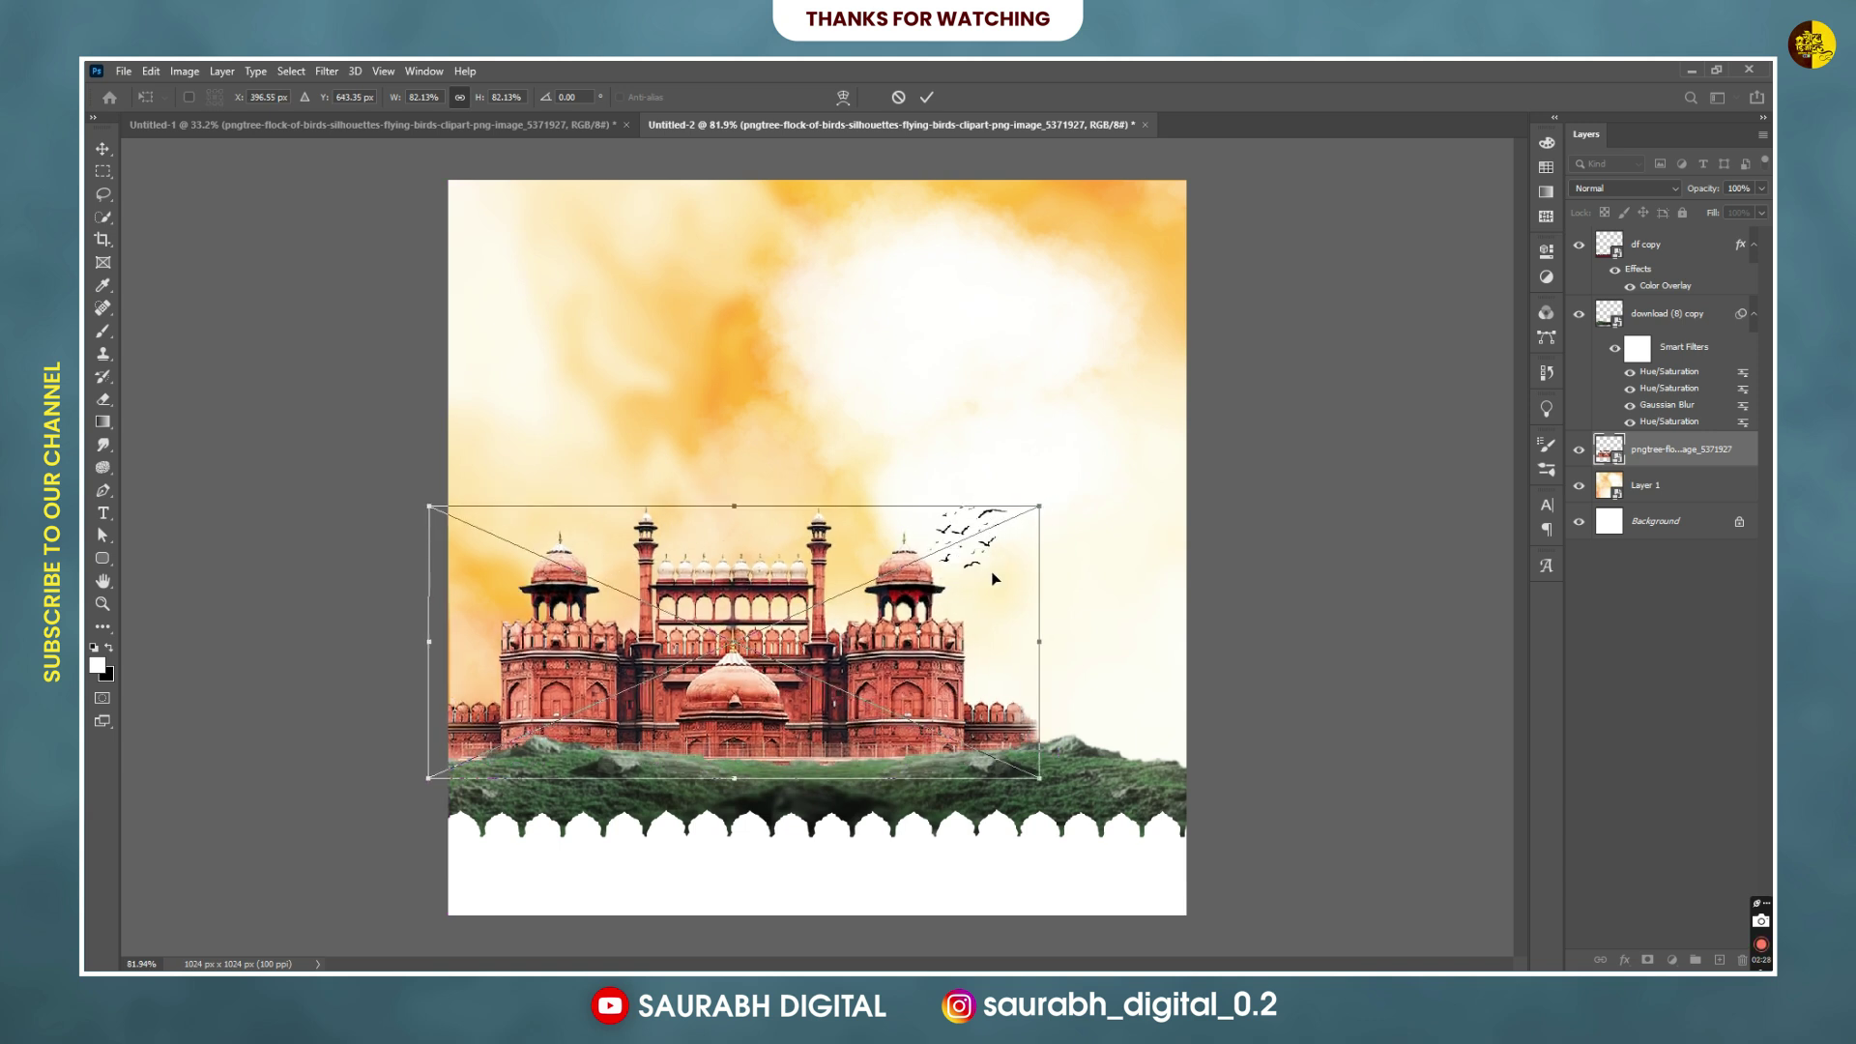
{"action": "left_click_drag", "start_coordinate": [1043, 503], "coordinate": [1053, 498]}
{"action": "mouse_move", "coordinate": [858, 636]}
{"action": "left_mouse_down"}
{"action": "mouse_move", "coordinate": [878, 638]}
{"action": "mouse_move", "coordinate": [863, 646]}
{"action": "left_mouse_up"}
{"action": "key", "text": "Return"}
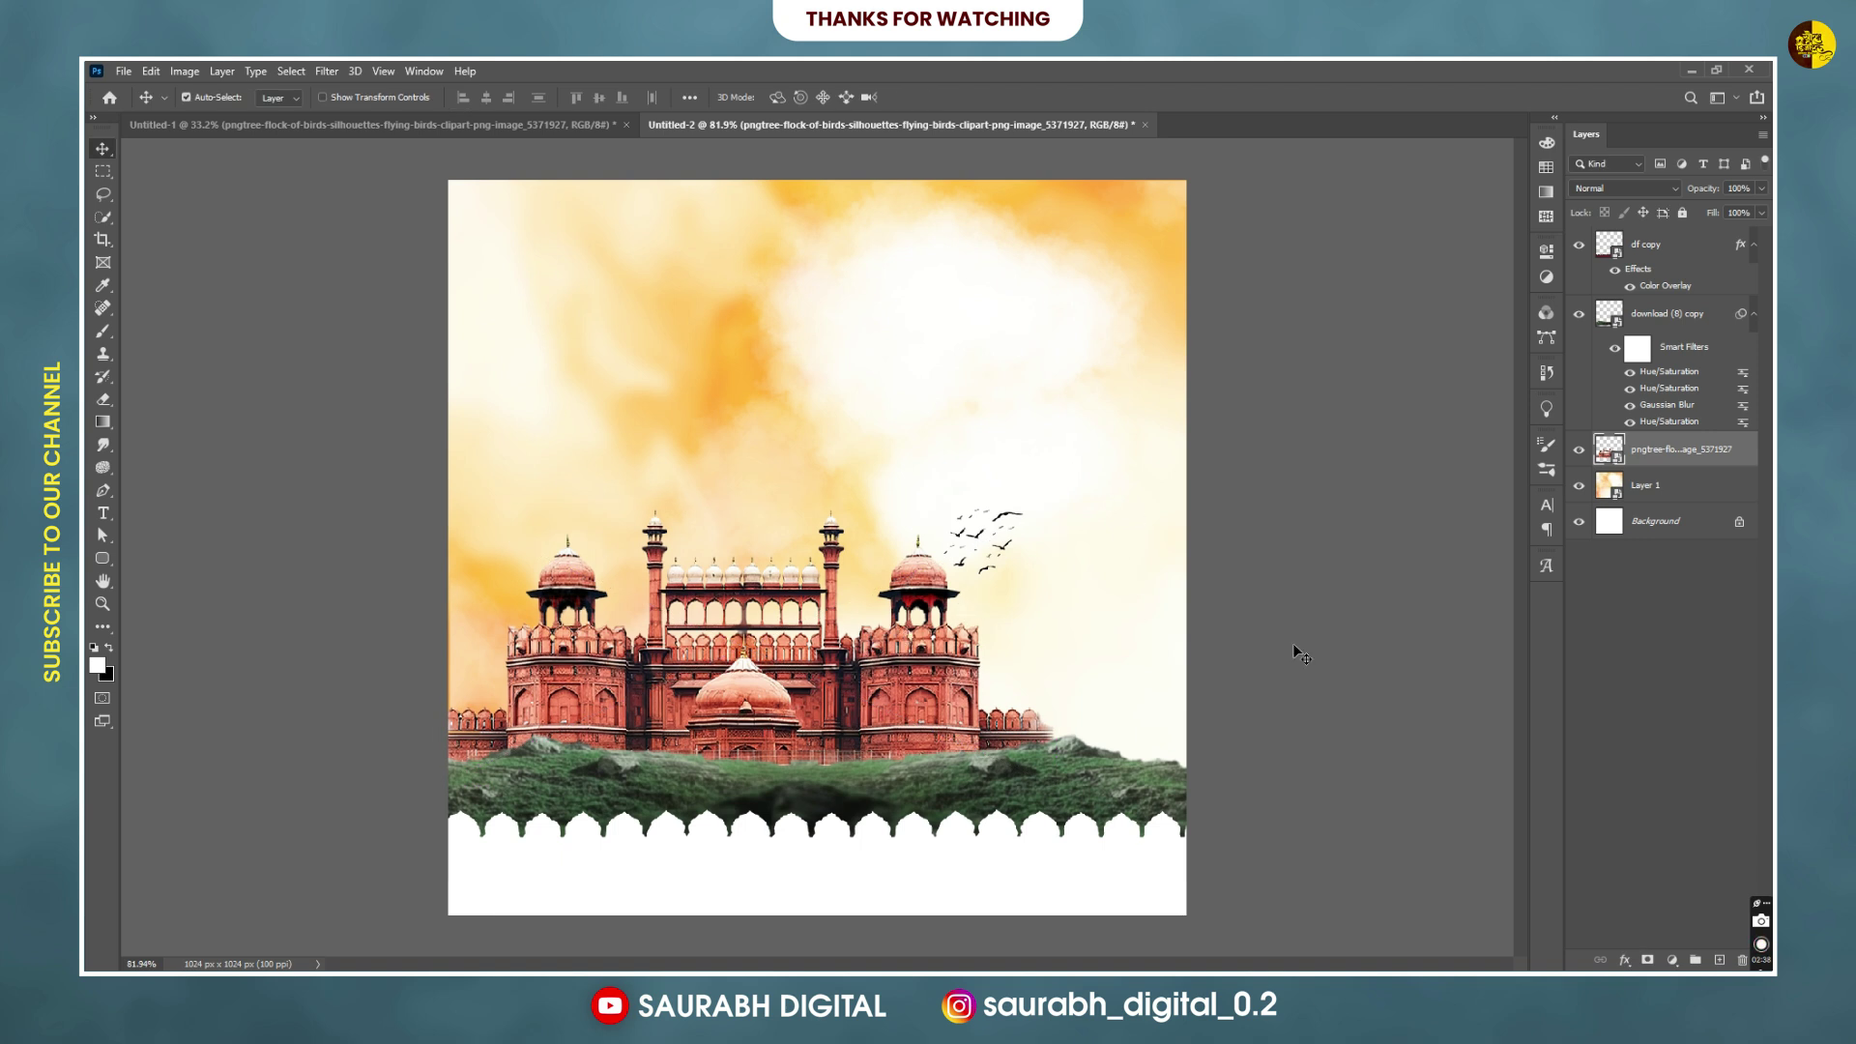
Drag the flagpole-and-tower Group 9 from the source into the poster document.
{"action": "left_click", "coordinate": [478, 126]}
{"action": "left_click_drag", "start_coordinate": [686, 773], "coordinate": [752, 746]}
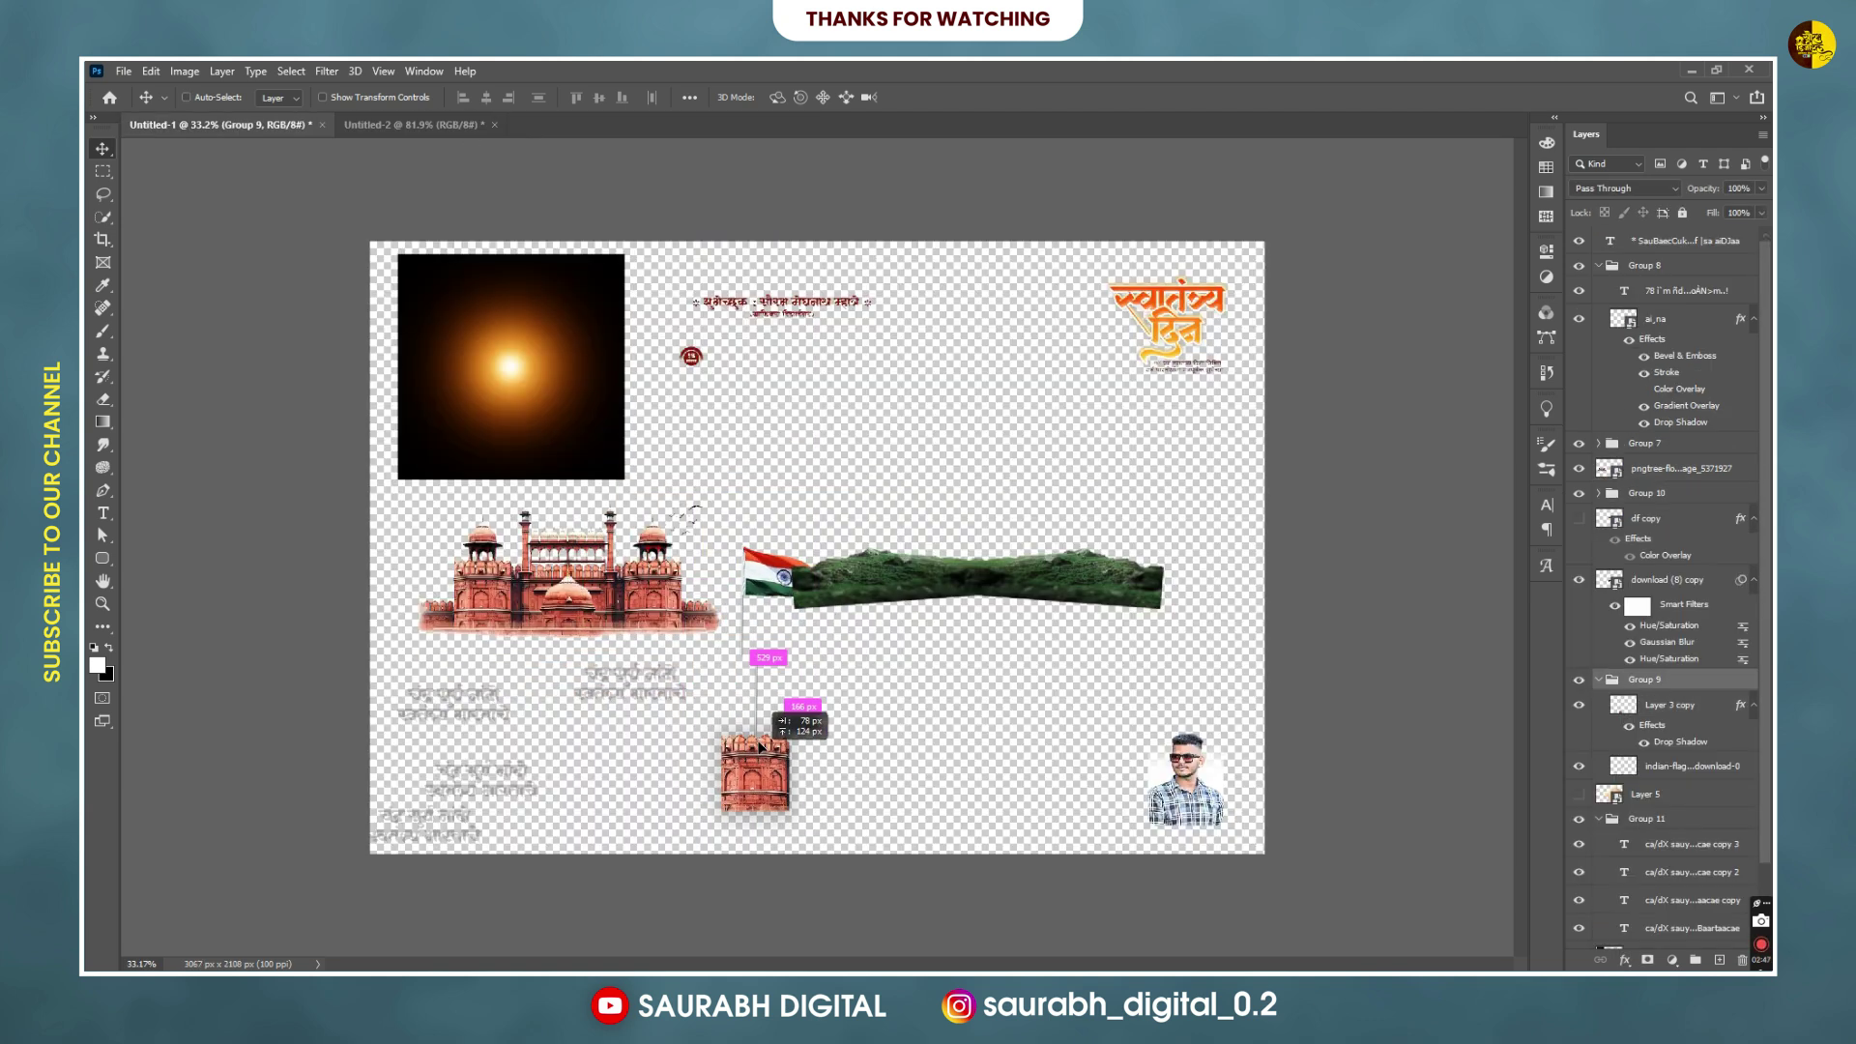
{"action": "left_click_drag", "start_coordinate": [752, 746], "coordinate": [724, 717]}
{"action": "left_click", "coordinate": [454, 127]}
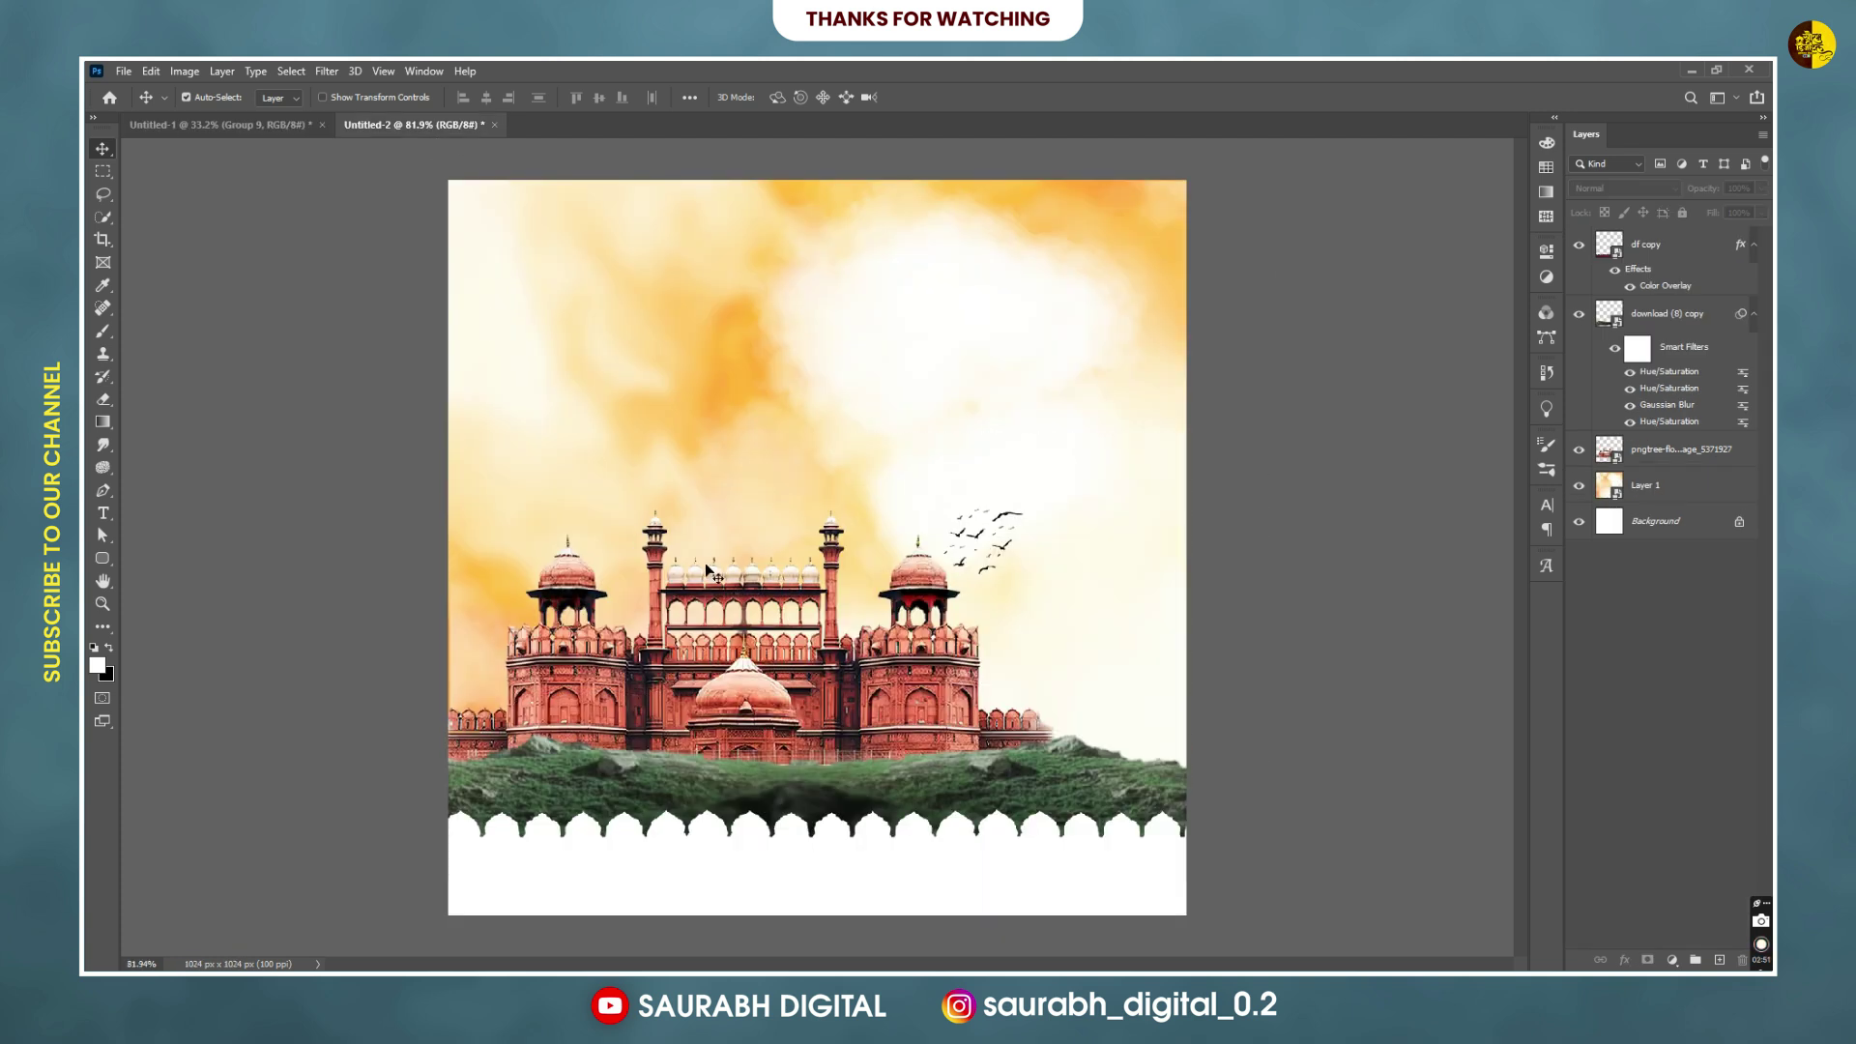
{"action": "left_click_drag", "start_coordinate": [735, 583], "coordinate": [757, 587]}
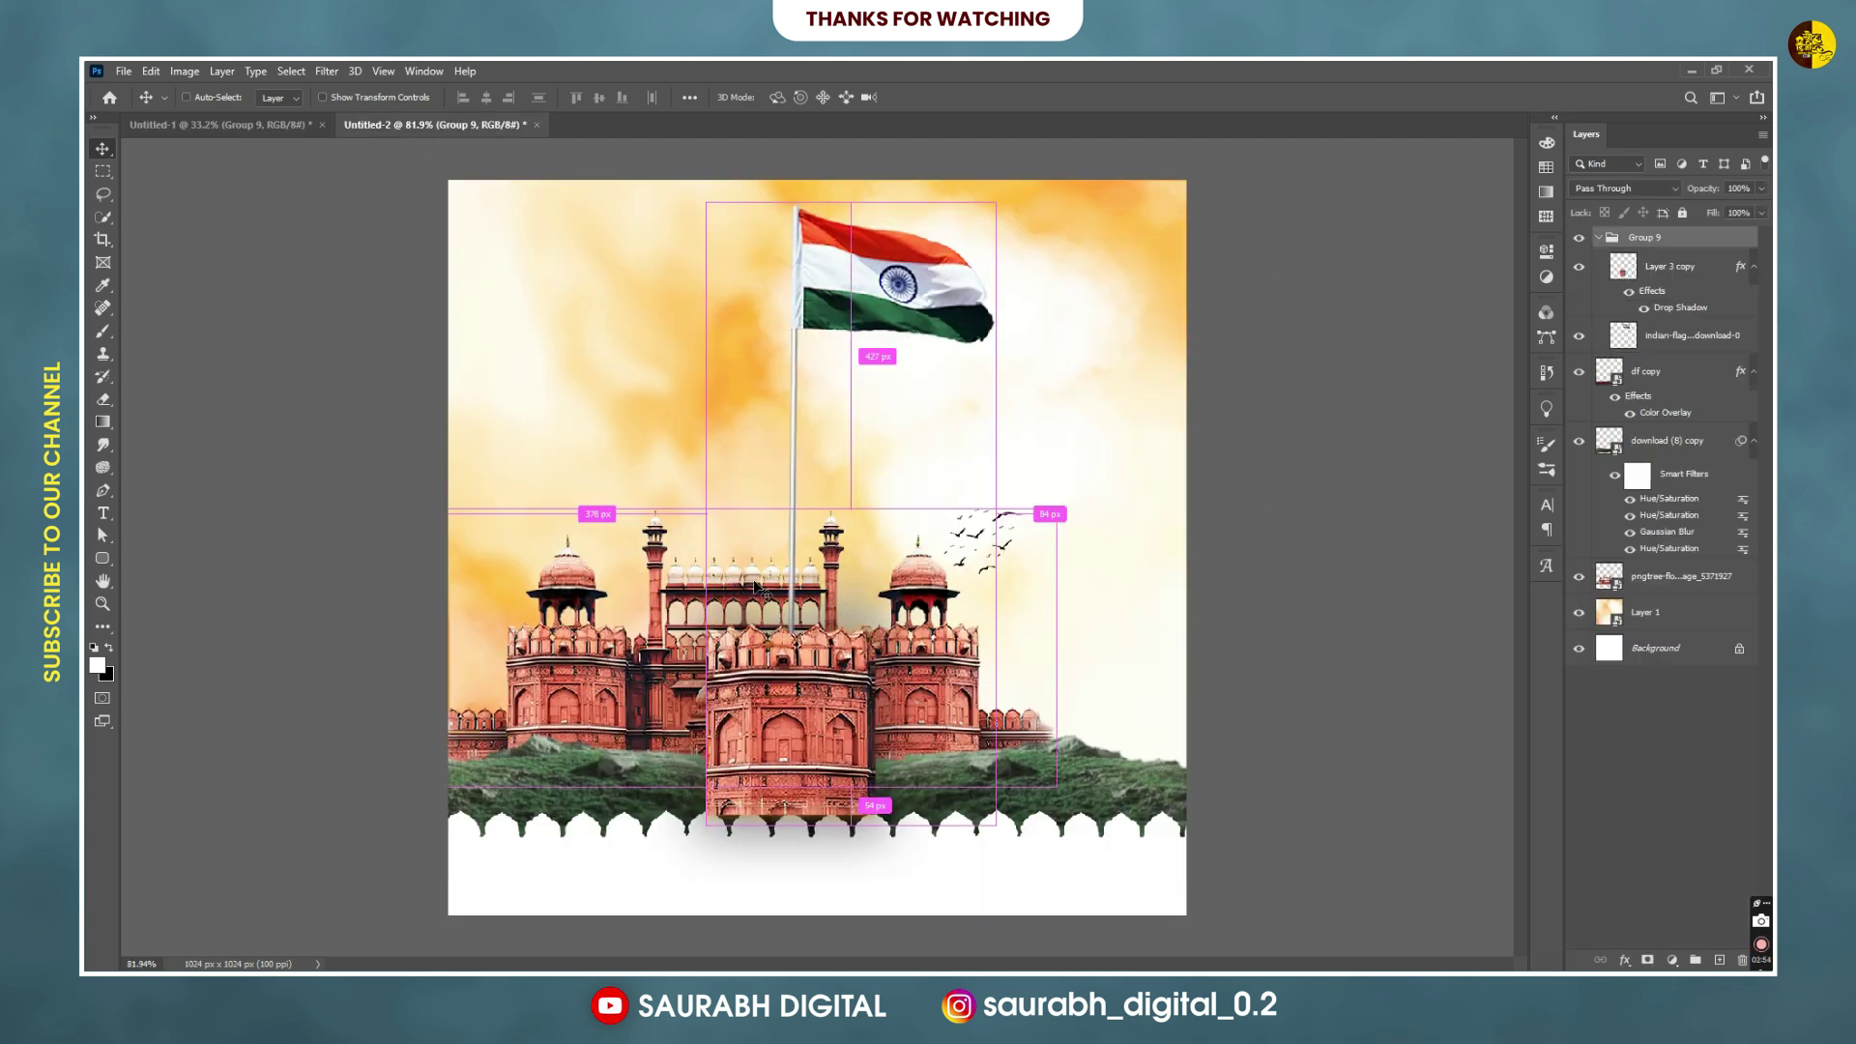
Scale Group 9 to about 74% at the fort's left and move it lower in the layers.
{"action": "key", "text": "ctrl+t"}
{"action": "left_click_drag", "start_coordinate": [863, 212], "coordinate": [861, 345]}
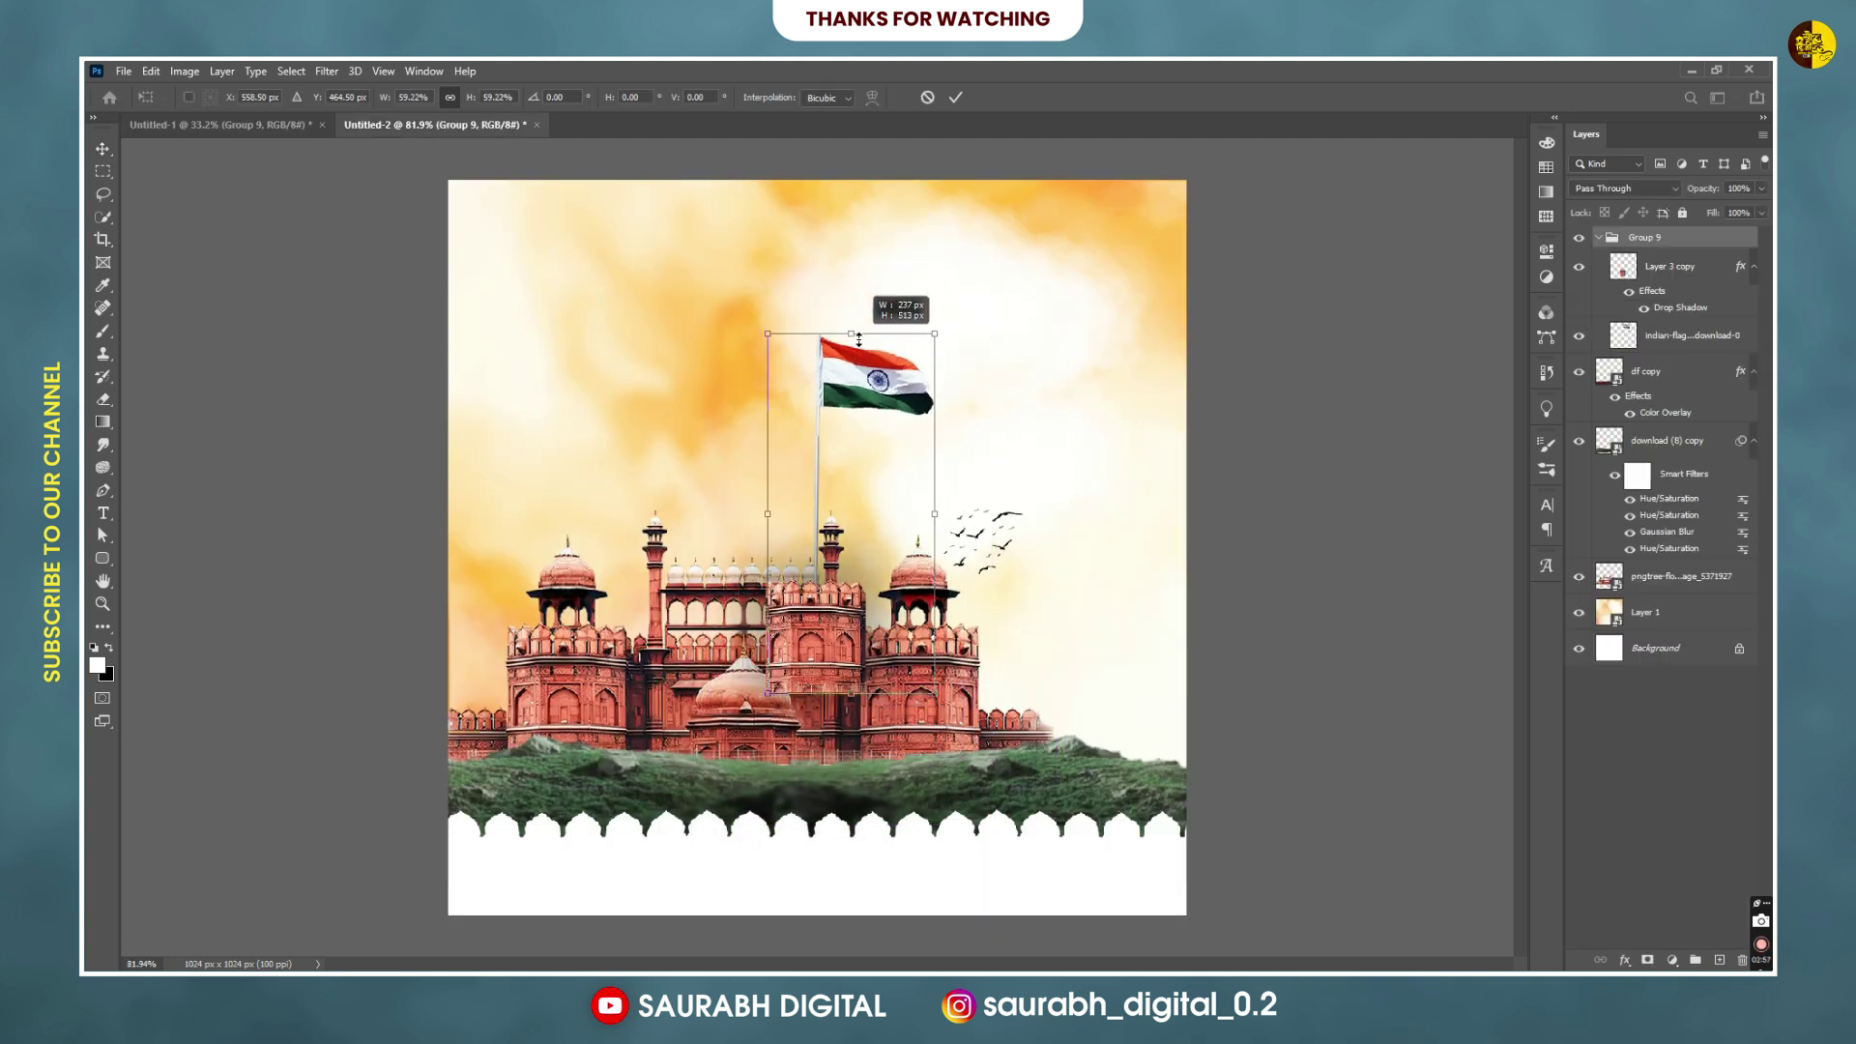
{"action": "left_click_drag", "start_coordinate": [853, 544], "coordinate": [646, 587]}
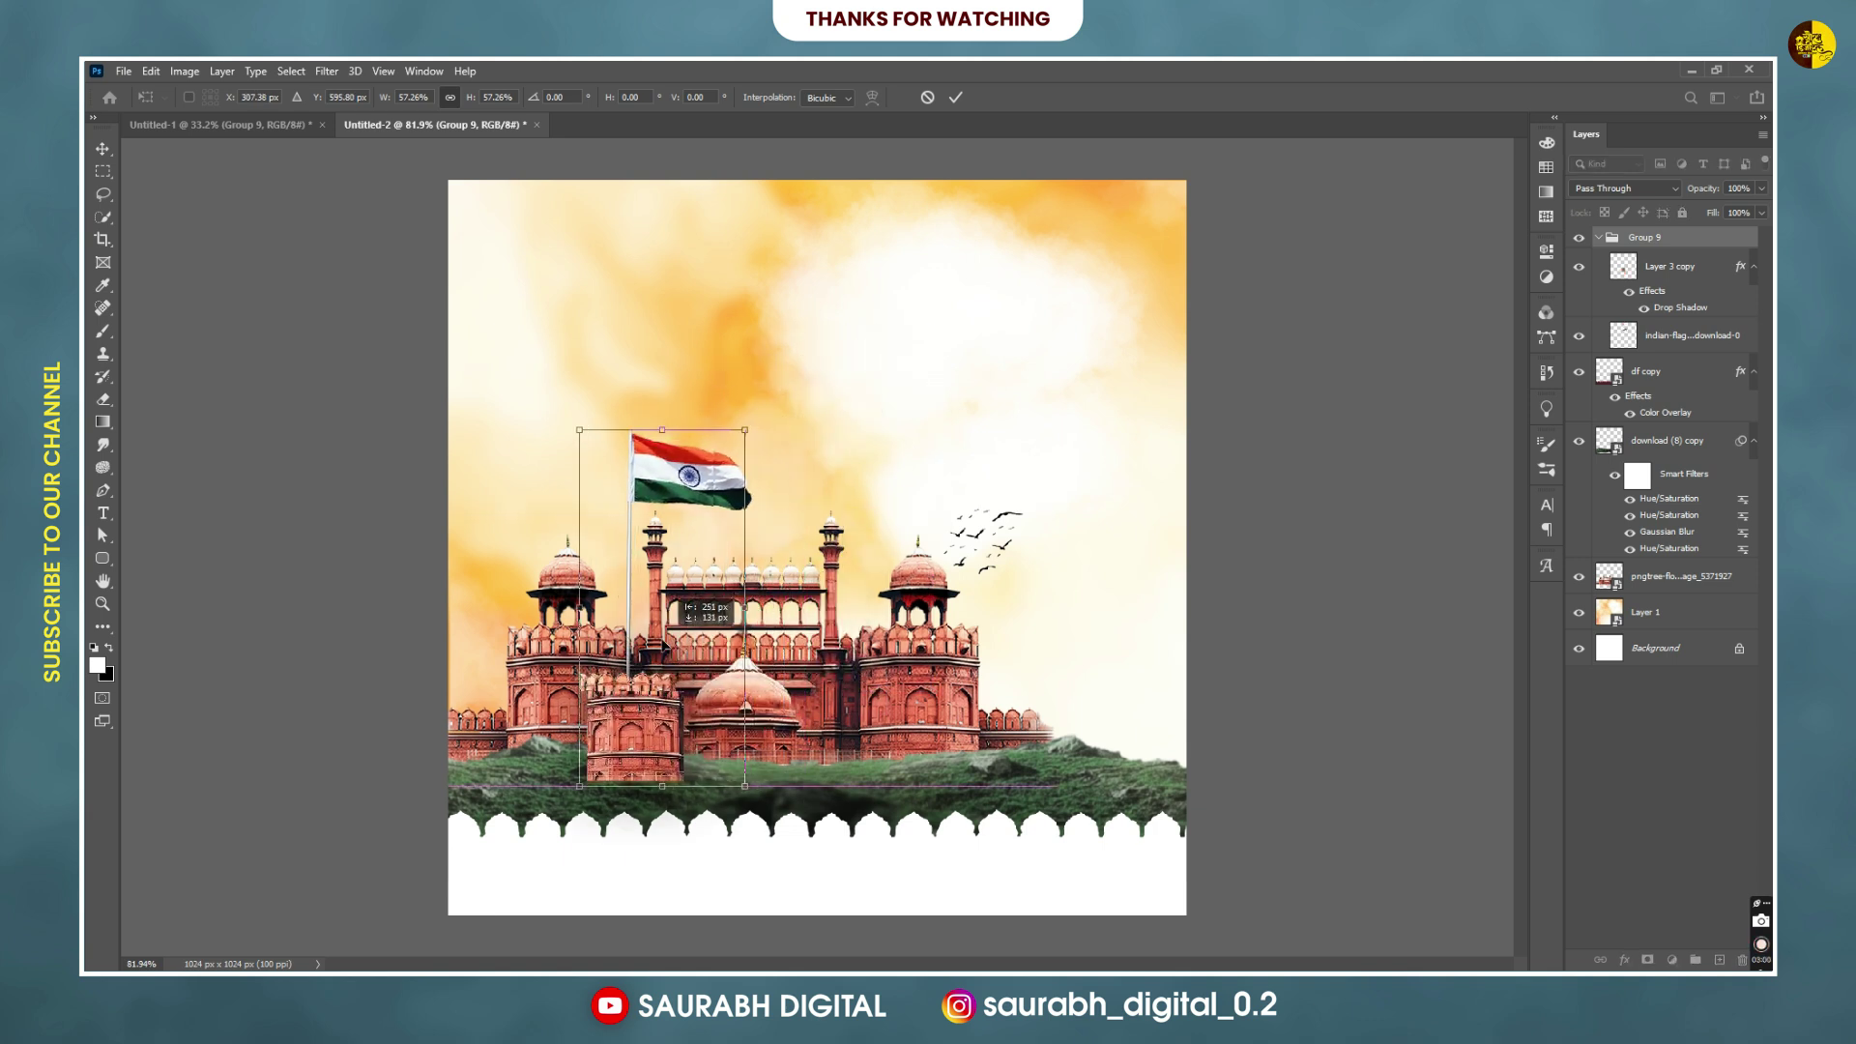
{"action": "left_click_drag", "start_coordinate": [654, 453], "coordinate": [654, 392]}
{"action": "left_click_drag", "start_coordinate": [677, 548], "coordinate": [684, 547]}
{"action": "left_click_drag", "start_coordinate": [661, 382], "coordinate": [663, 339]}
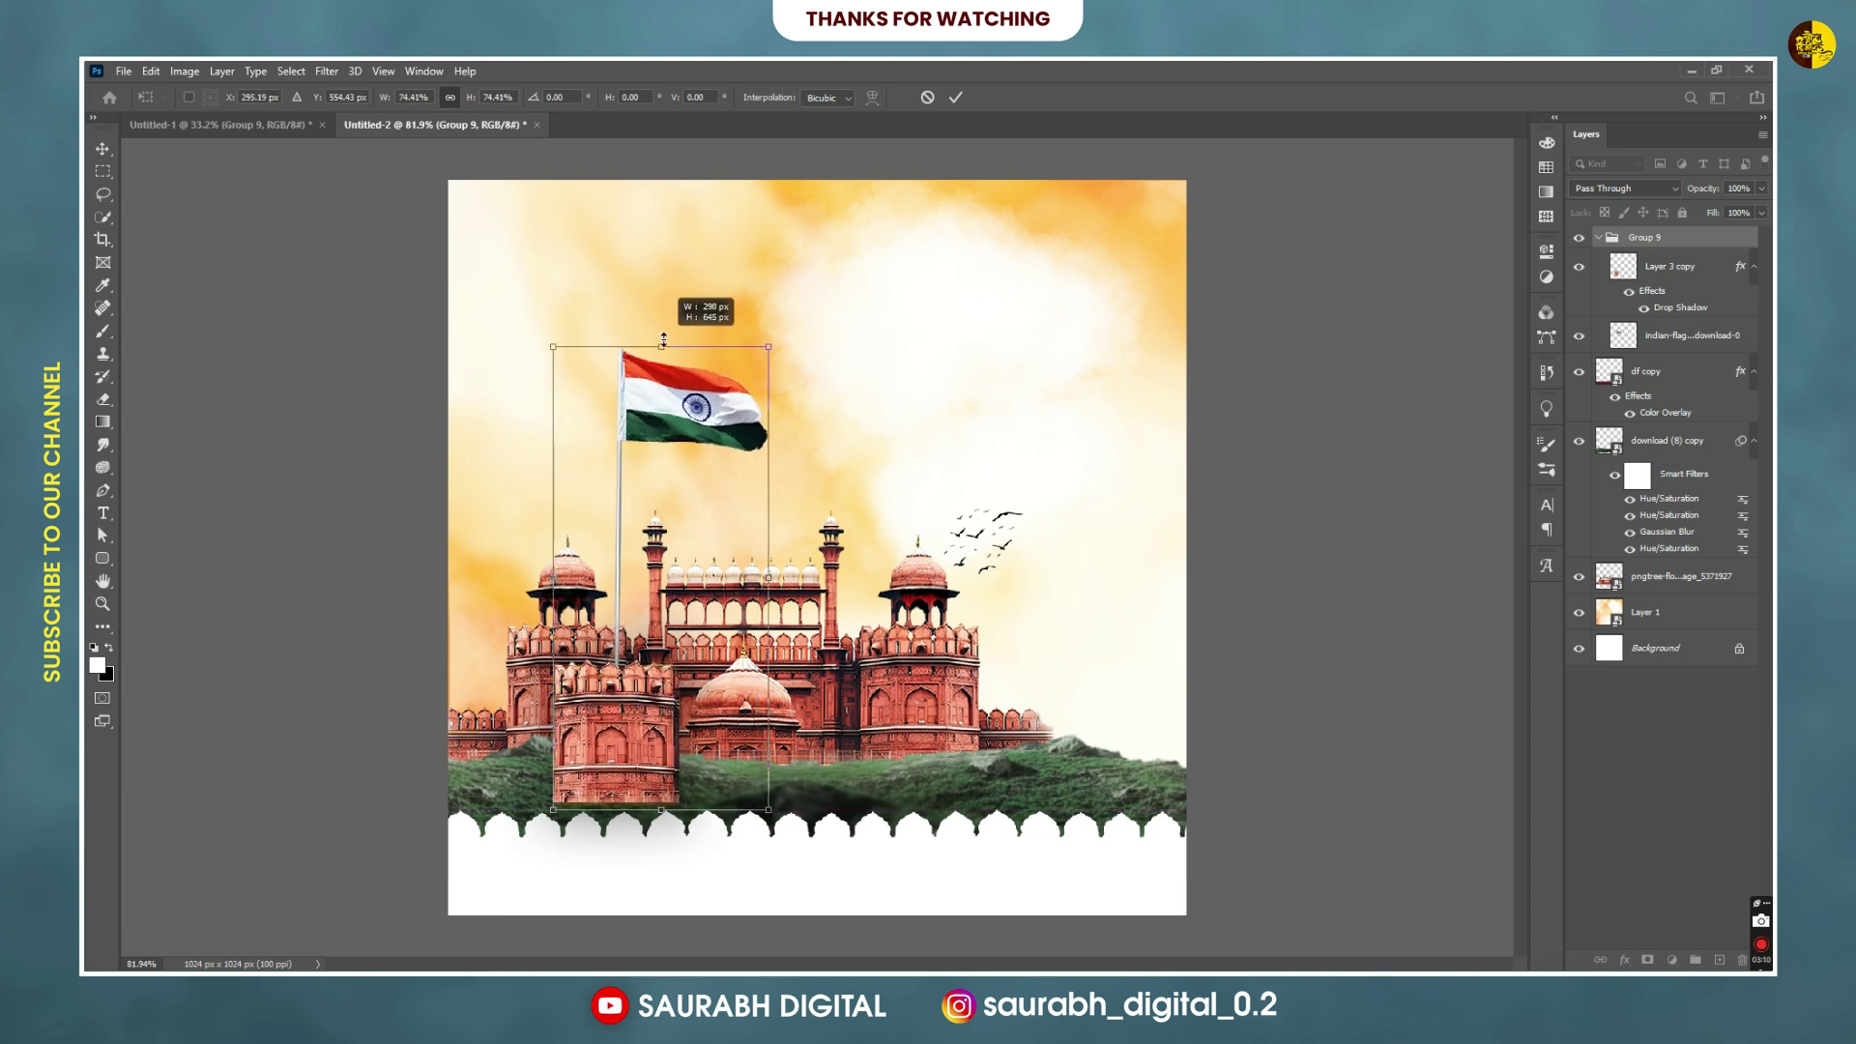
{"action": "left_click_drag", "start_coordinate": [675, 575], "coordinate": [687, 576]}
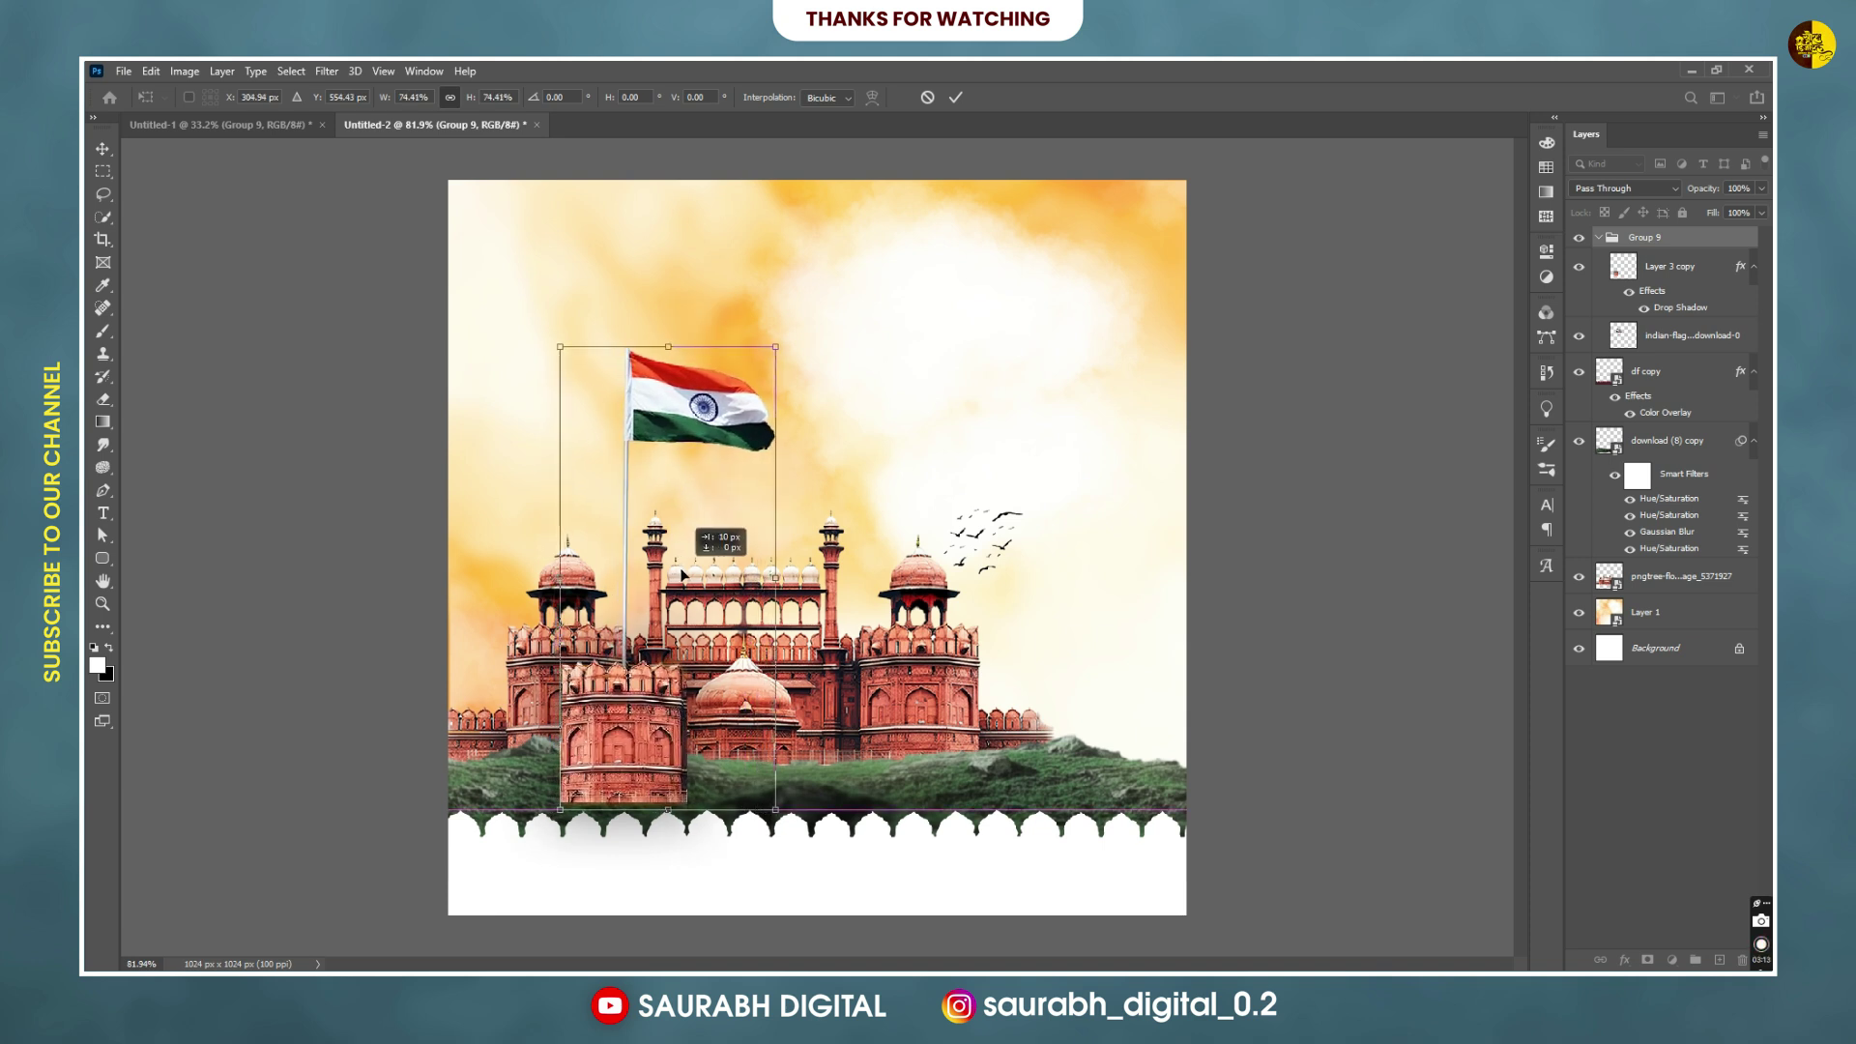
{"action": "key", "text": "Return"}
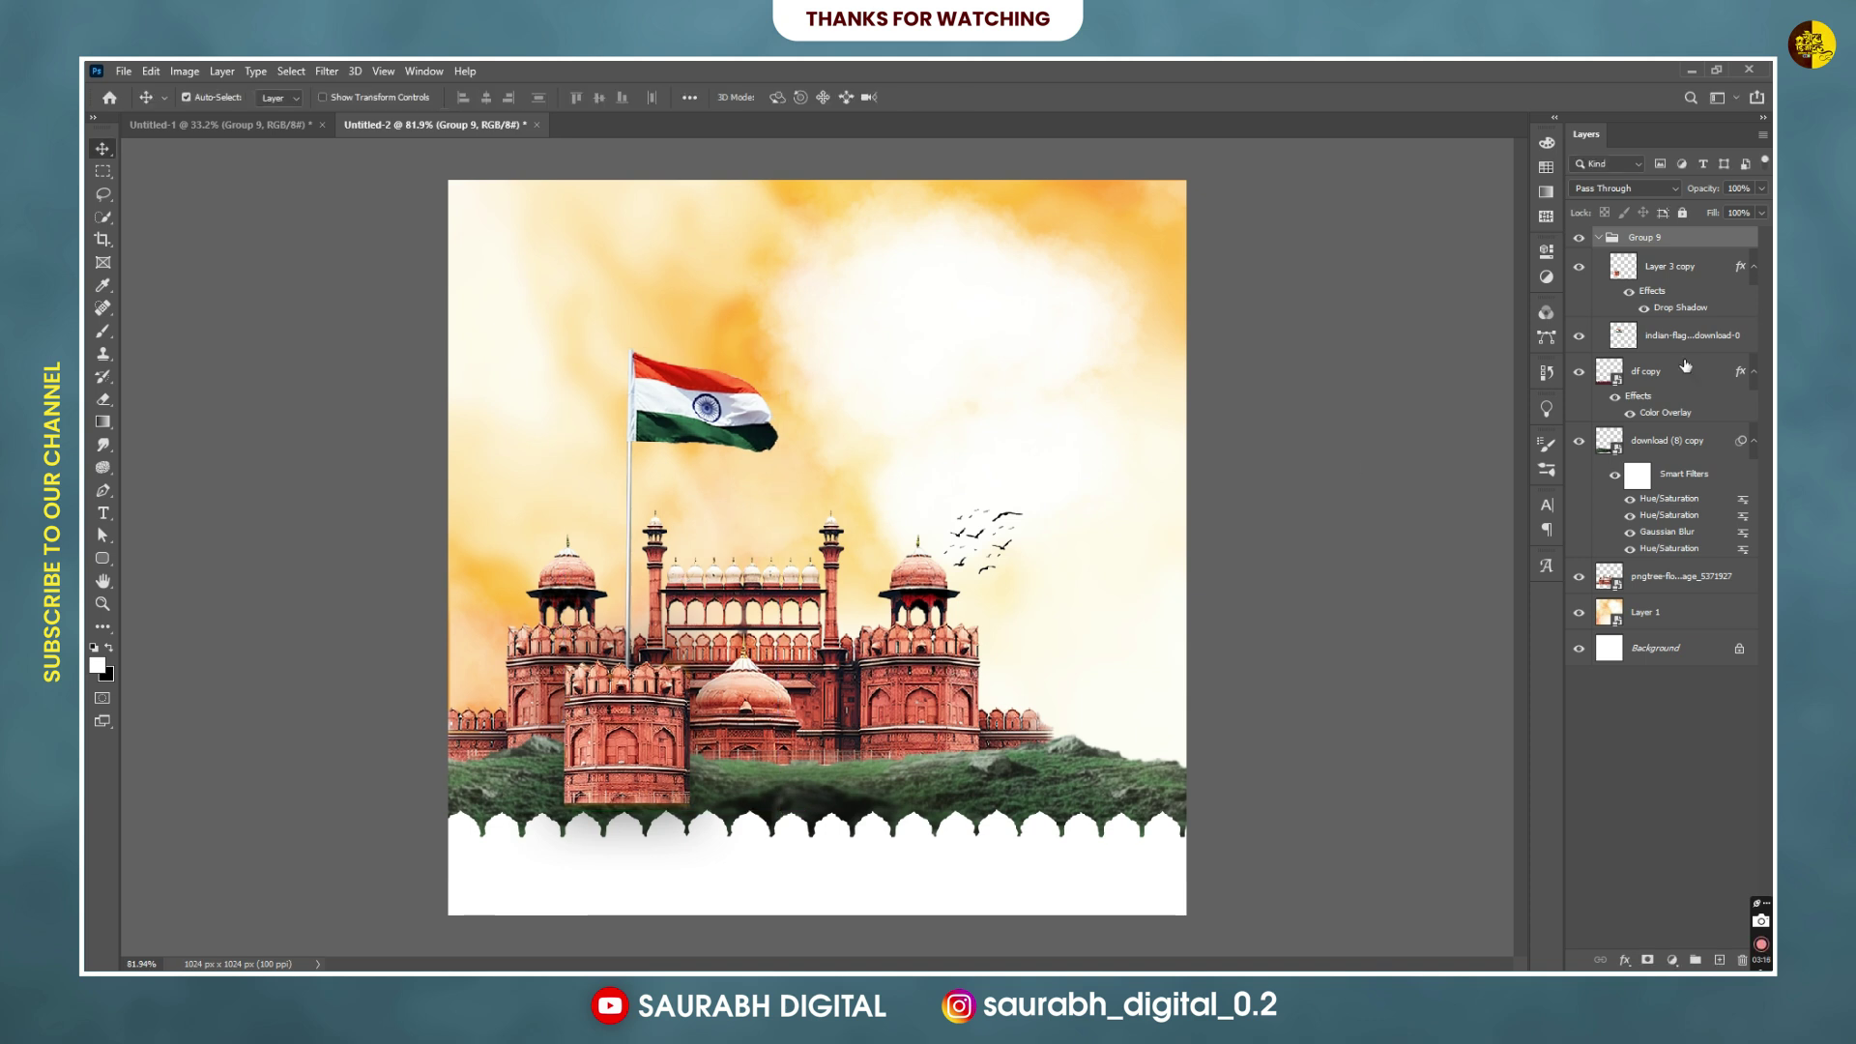
{"action": "left_click_drag", "start_coordinate": [1658, 245], "coordinate": [1640, 551]}
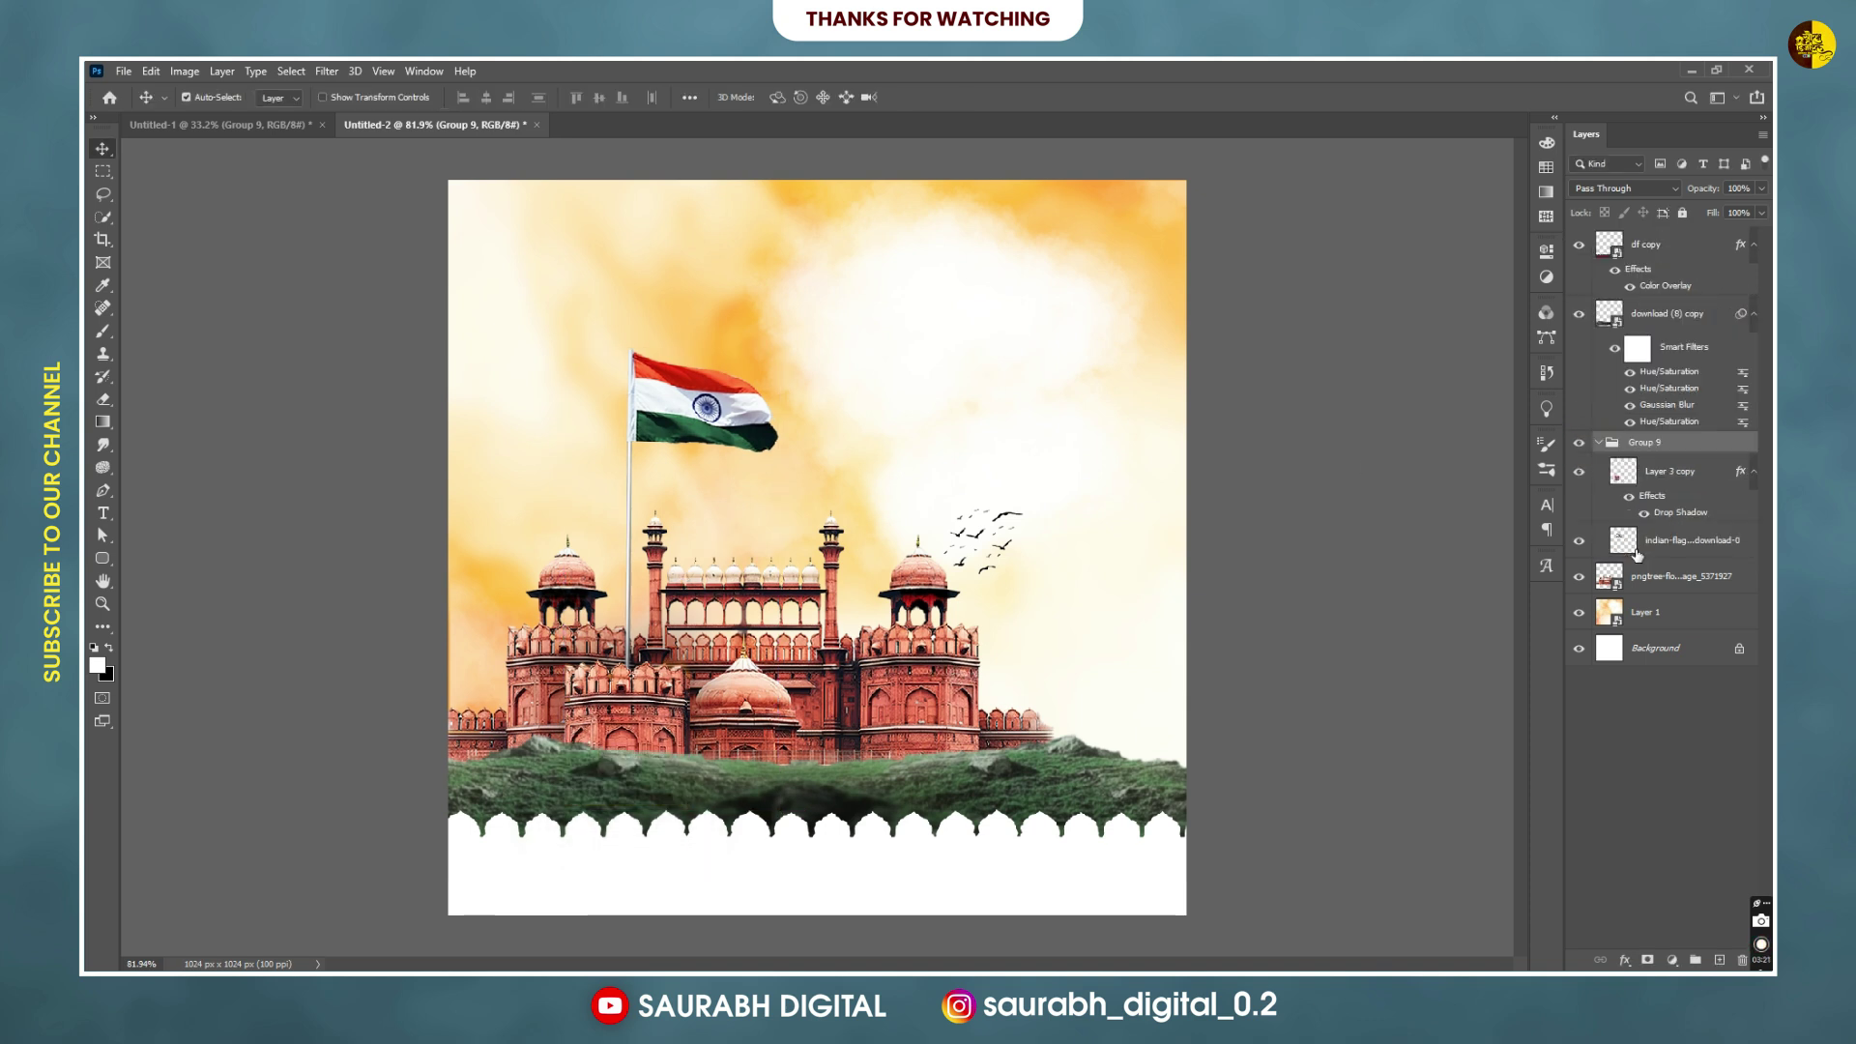
Enlarge the flag Group 9 to about 106% and lower it about 24 px.
{"action": "left_click", "coordinate": [1672, 472]}
{"action": "key", "text": "ctrl+t"}
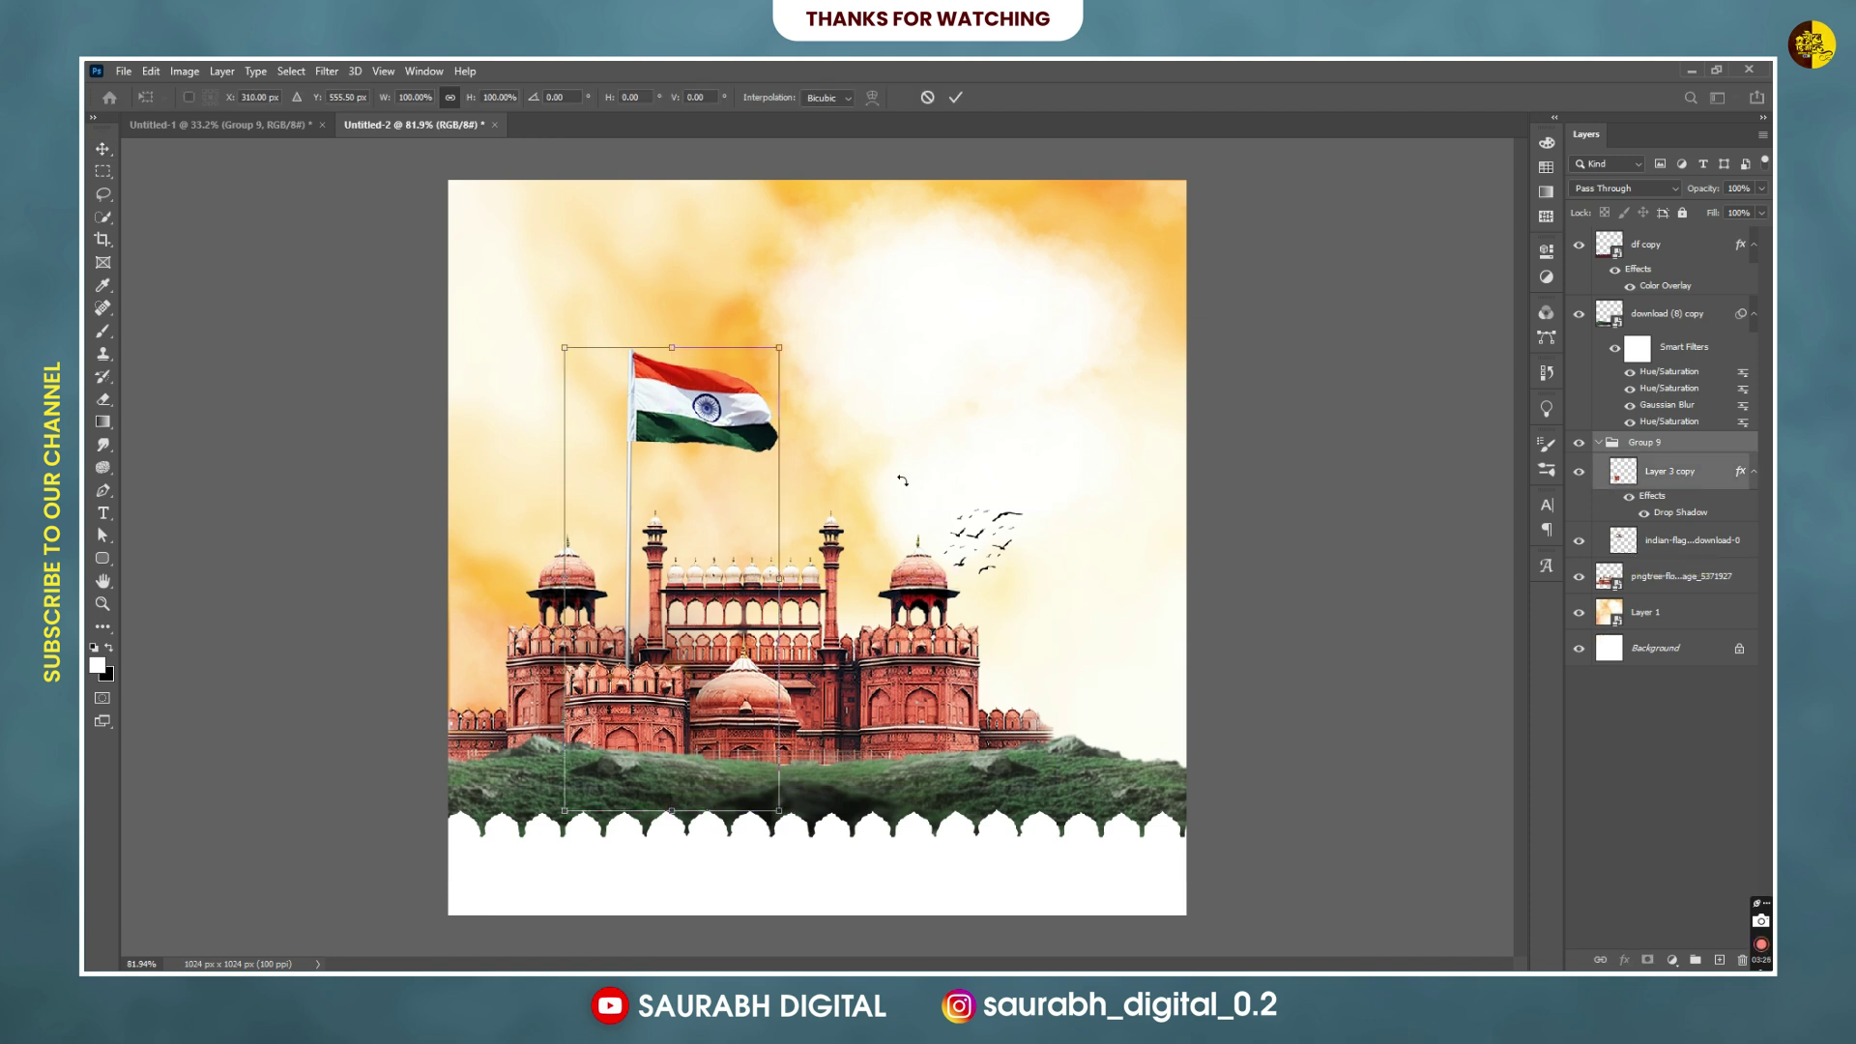
{"action": "key", "text": "Return"}
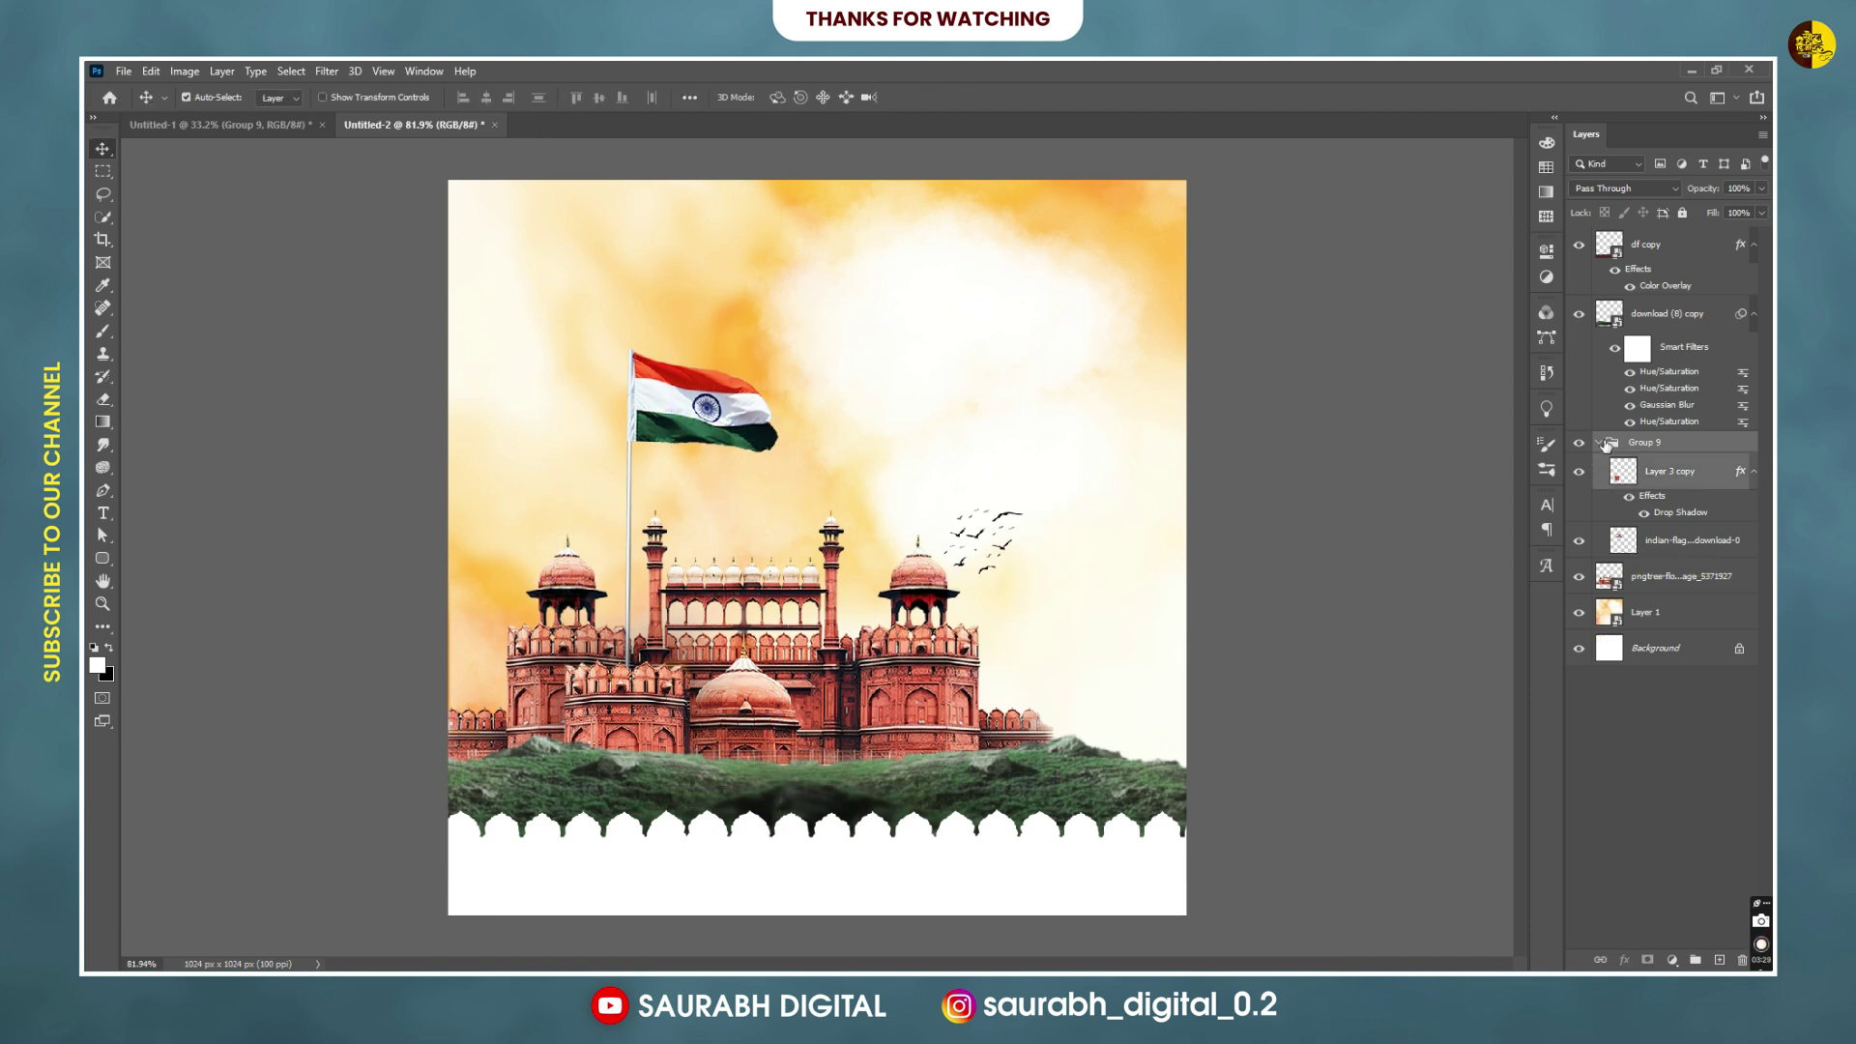
{"action": "left_click", "coordinate": [1607, 445]}
{"action": "key", "text": "ctrl+t"}
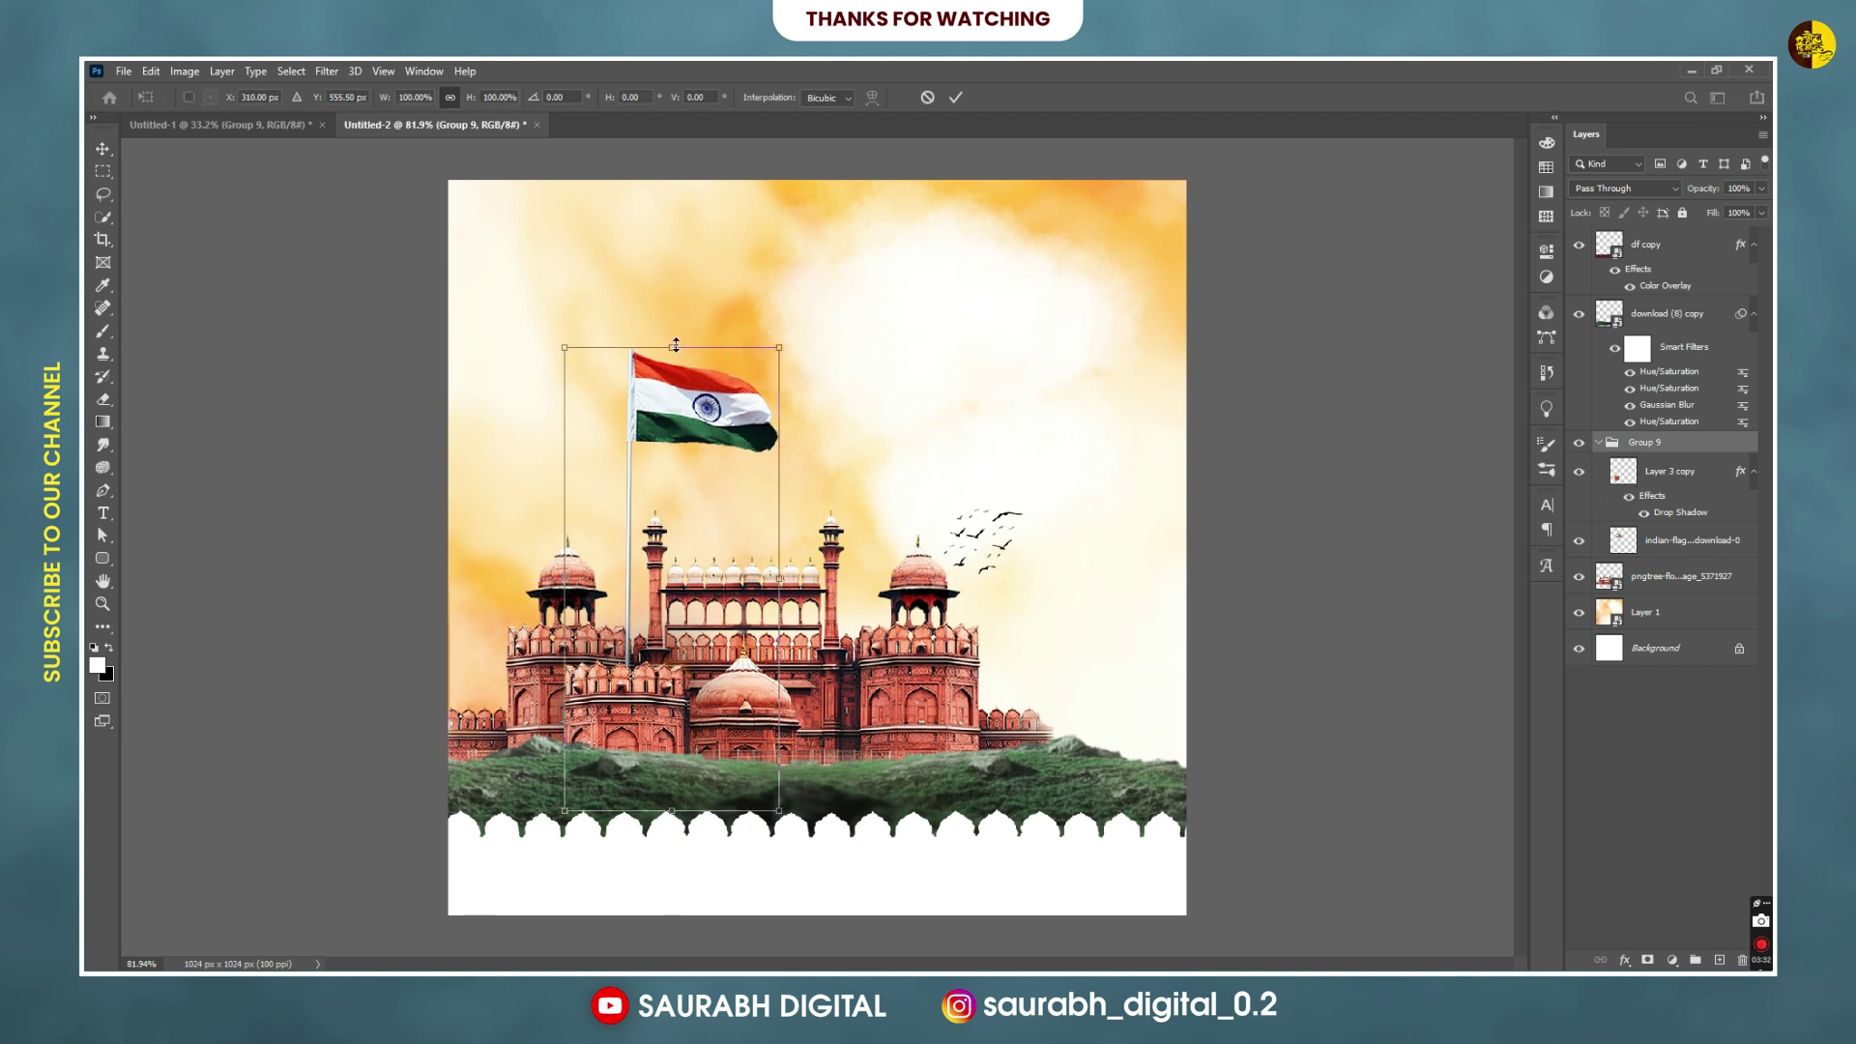
{"action": "left_click_drag", "start_coordinate": [676, 345], "coordinate": [672, 317]}
{"action": "left_click_drag", "start_coordinate": [711, 565], "coordinate": [711, 589]}
{"action": "key", "text": "Return"}
Enlarge the Red Fort and birds image to about 92%.
{"action": "left_click", "coordinate": [957, 522], "text": "ctrl"}
{"action": "key", "text": "ctrl+t"}
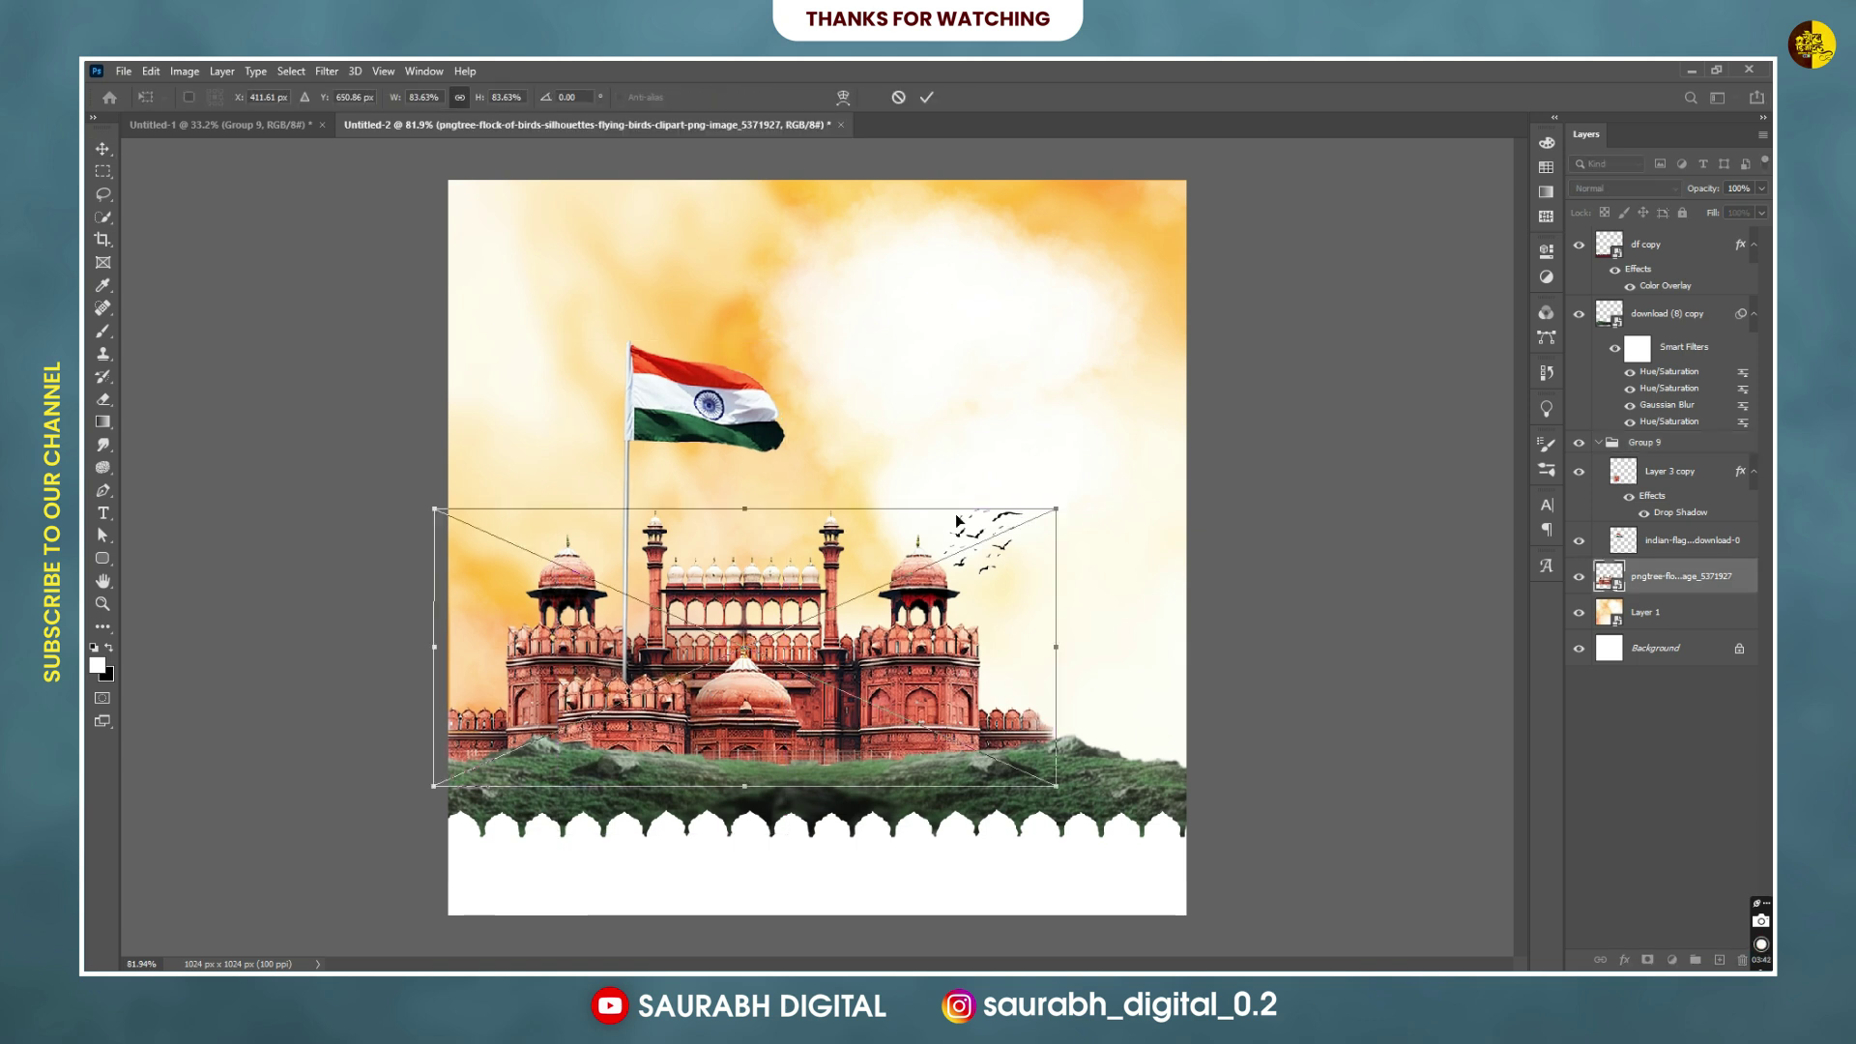
{"action": "left_click_drag", "start_coordinate": [817, 507], "coordinate": [816, 477]}
{"action": "left_click_drag", "start_coordinate": [826, 654], "coordinate": [831, 654]}
{"action": "key", "text": "Return"}
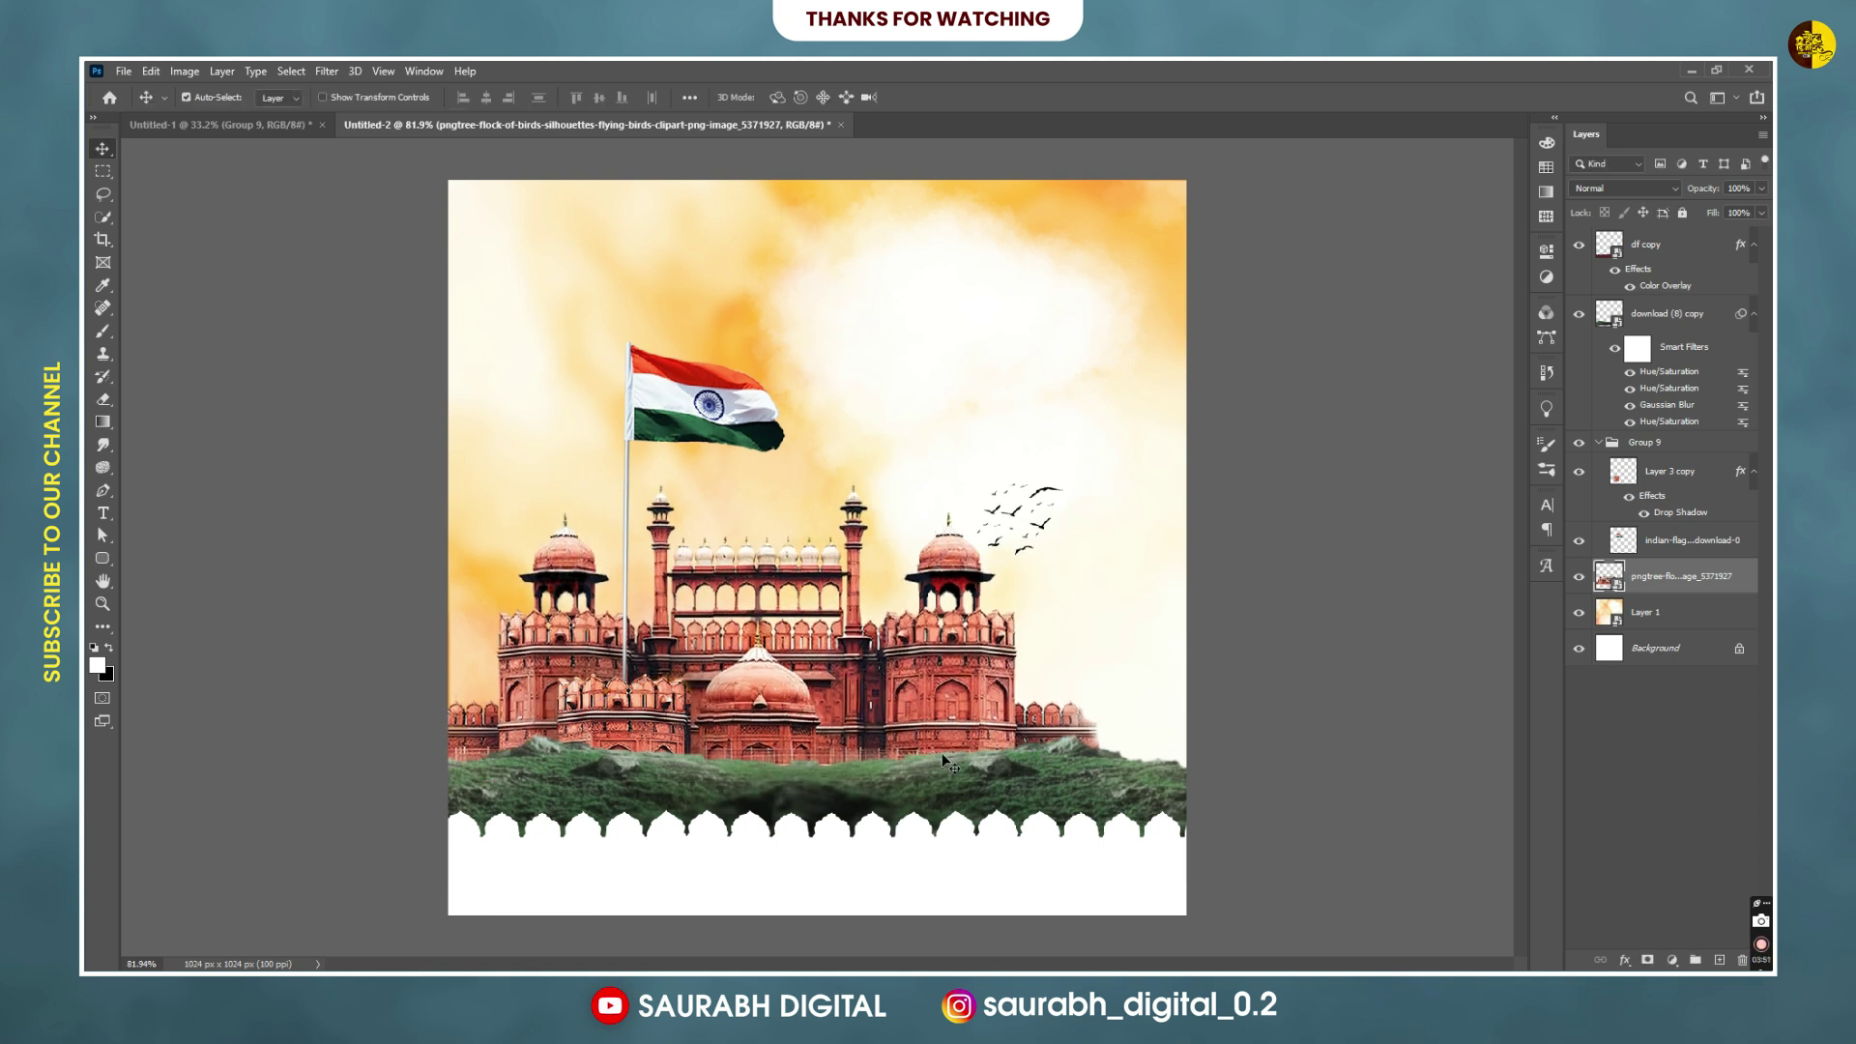
Copy the Marathi title Group 8 and paste it into the poster above df copy.
{"action": "left_click", "coordinate": [203, 125]}
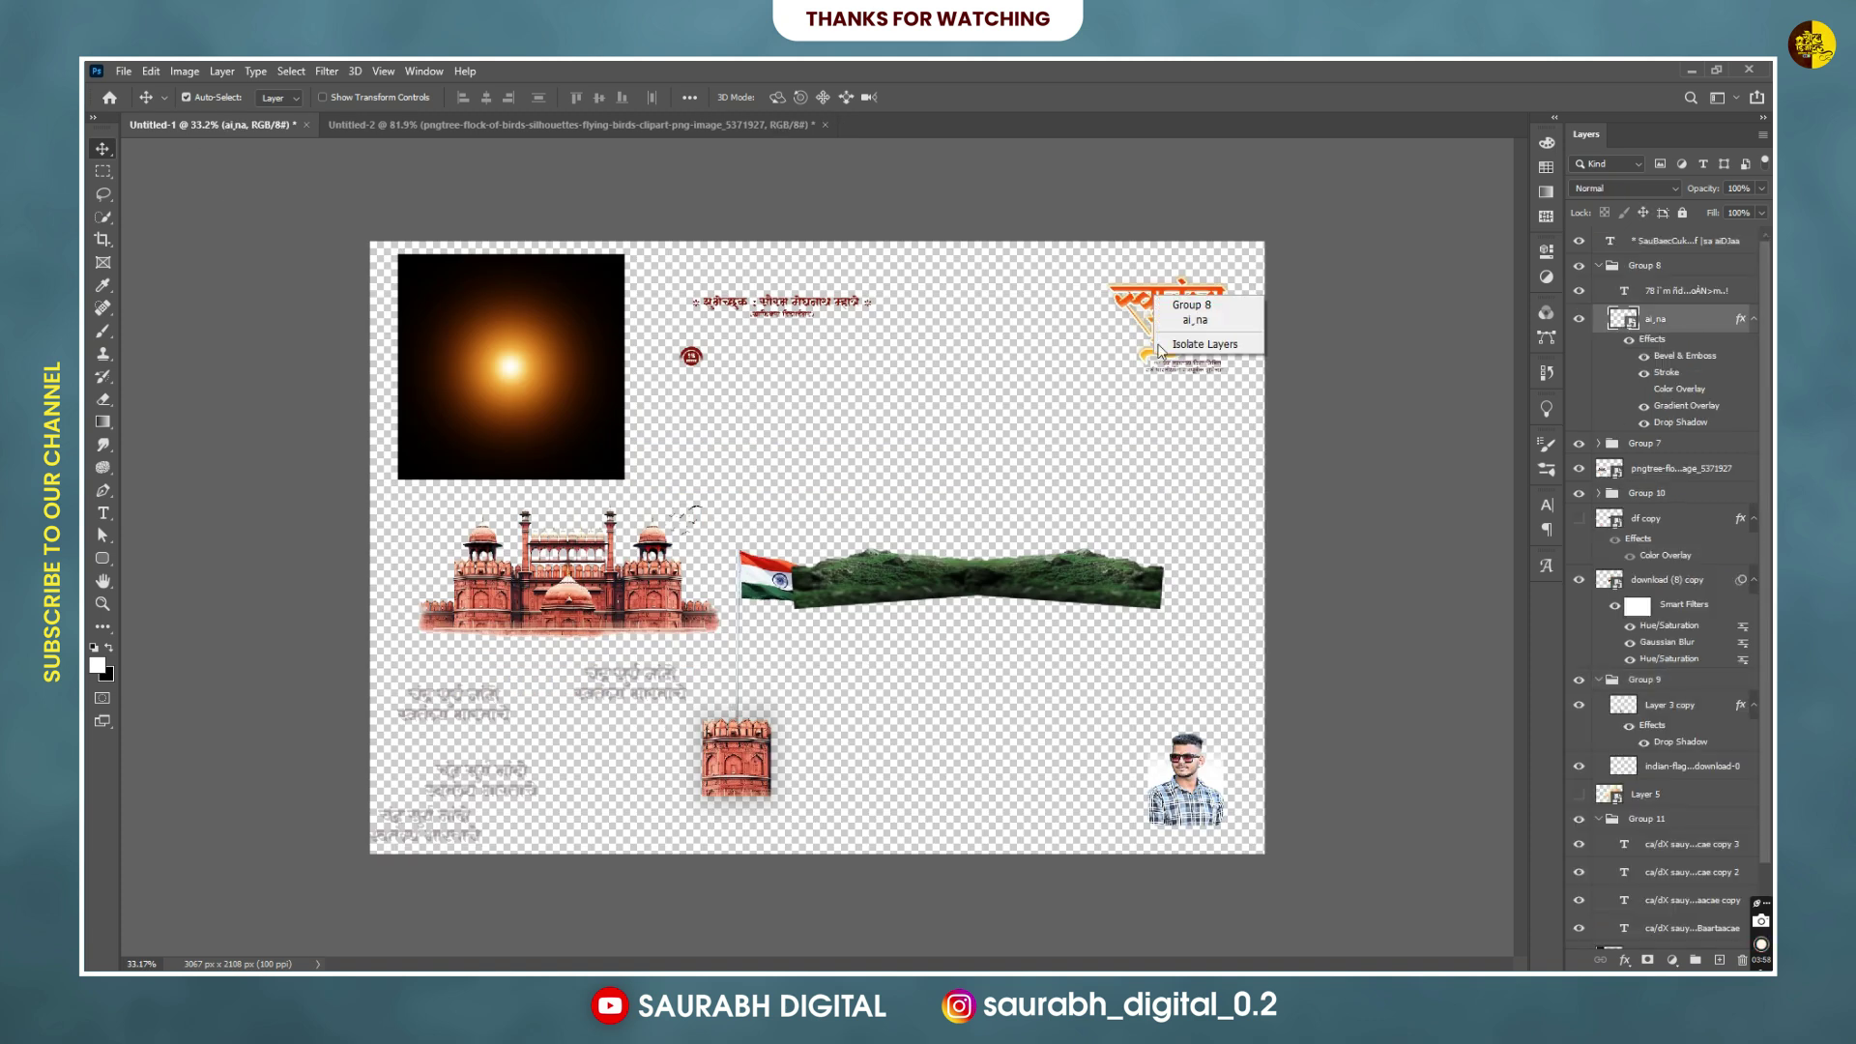
{"action": "left_click_drag", "start_coordinate": [1157, 302], "coordinate": [1106, 367]}
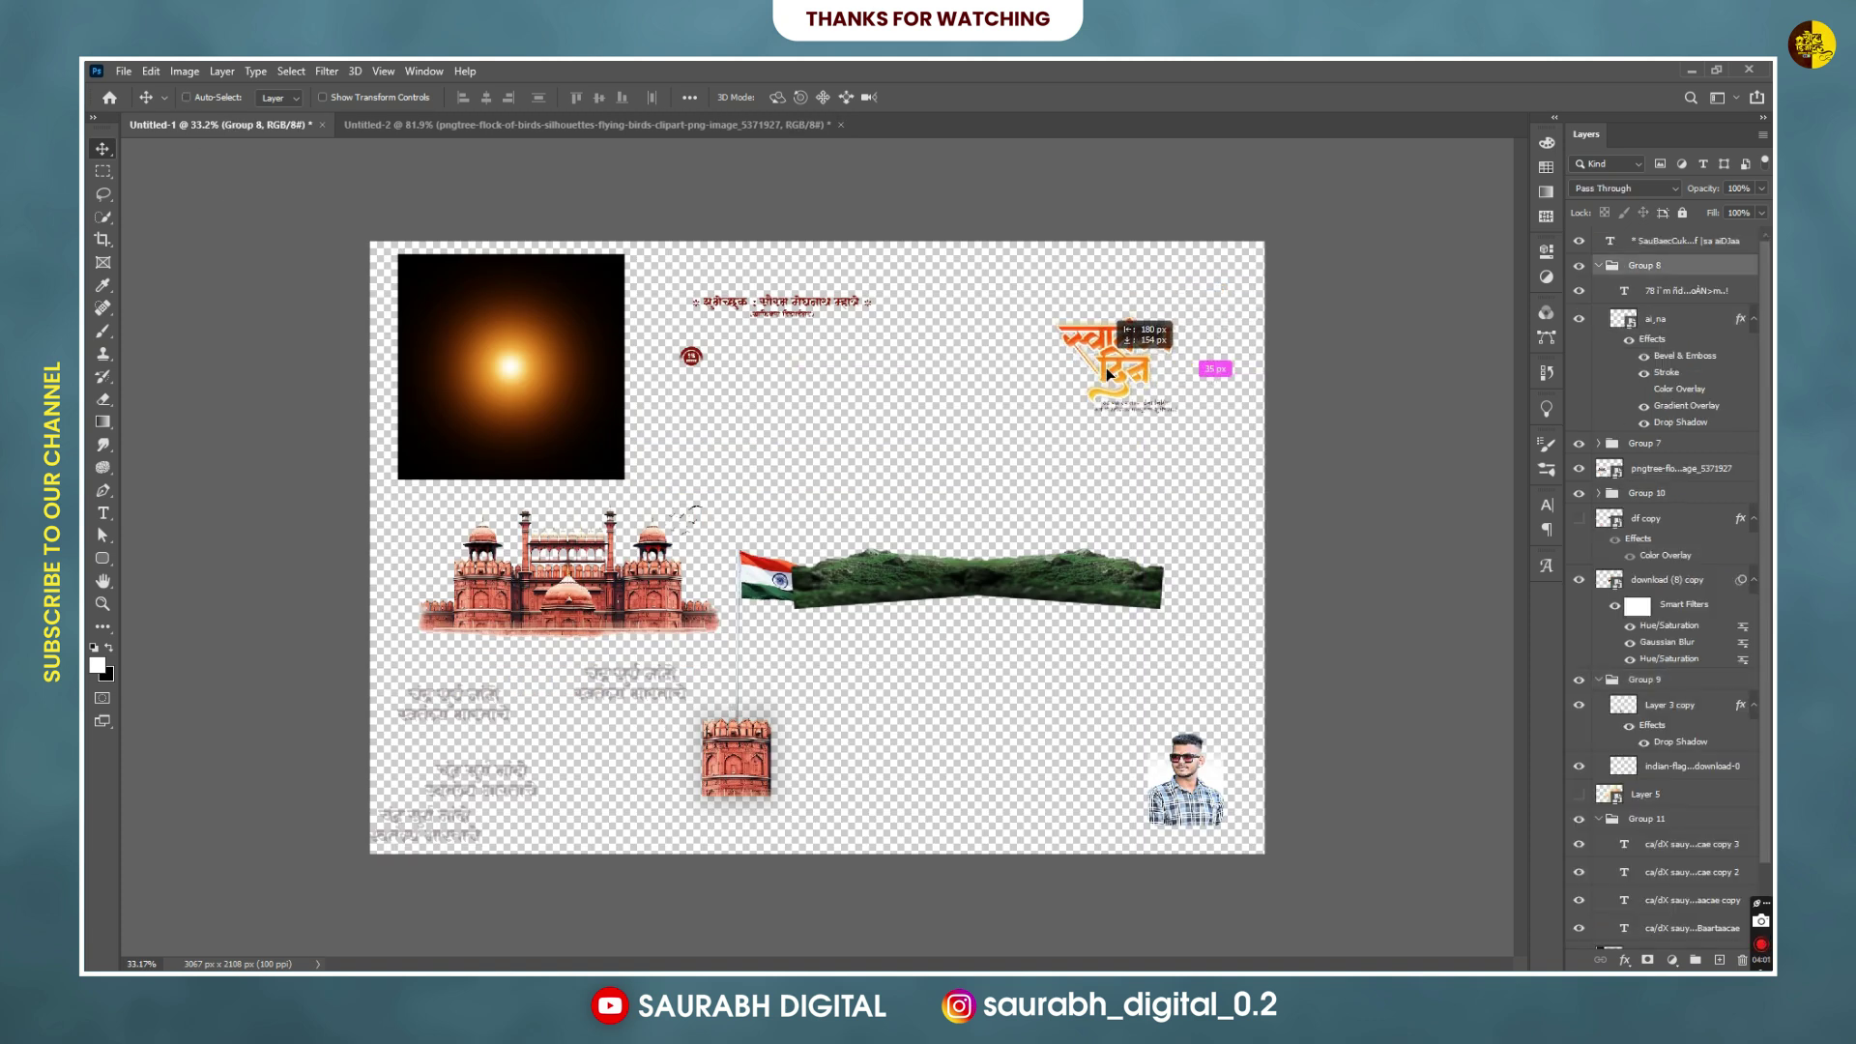
{"action": "key", "text": "ctrl+plus"}
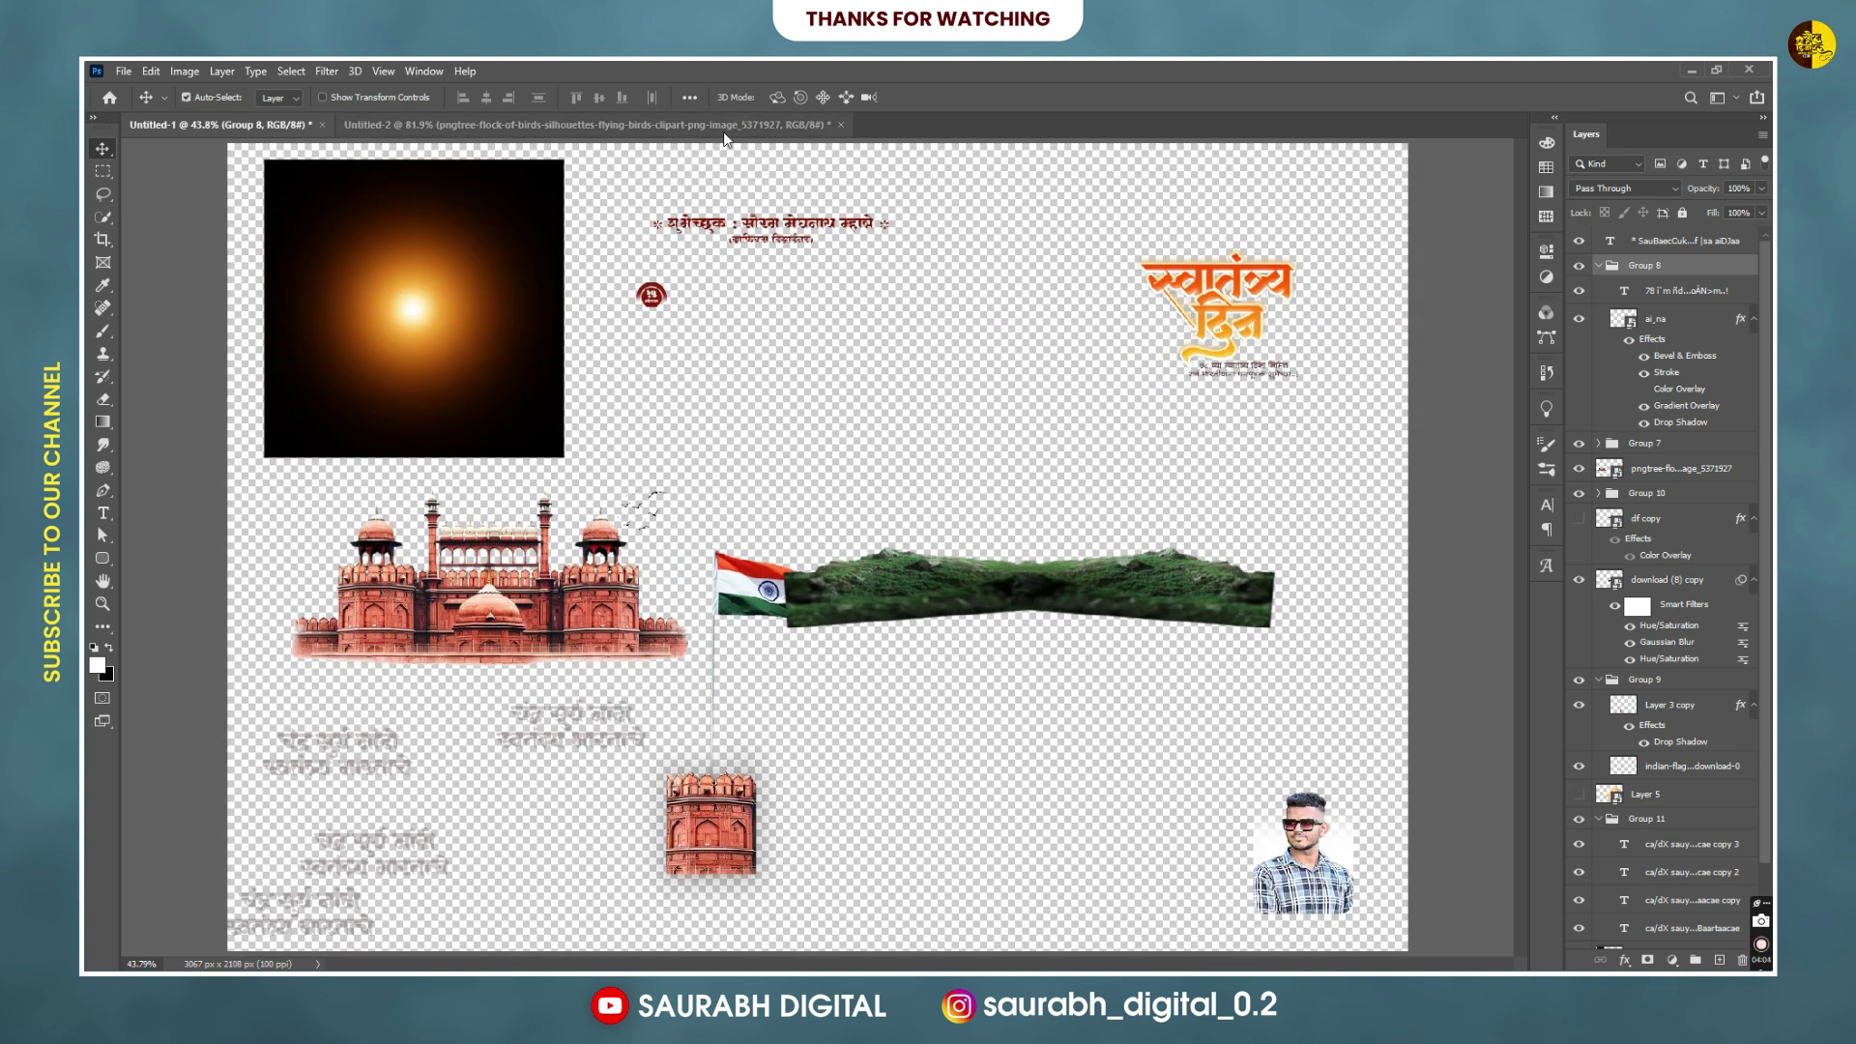
{"action": "left_click", "coordinate": [723, 126]}
{"action": "left_click", "coordinate": [1677, 253]}
{"action": "left_click_drag", "start_coordinate": [541, 609], "coordinate": [537, 634]}
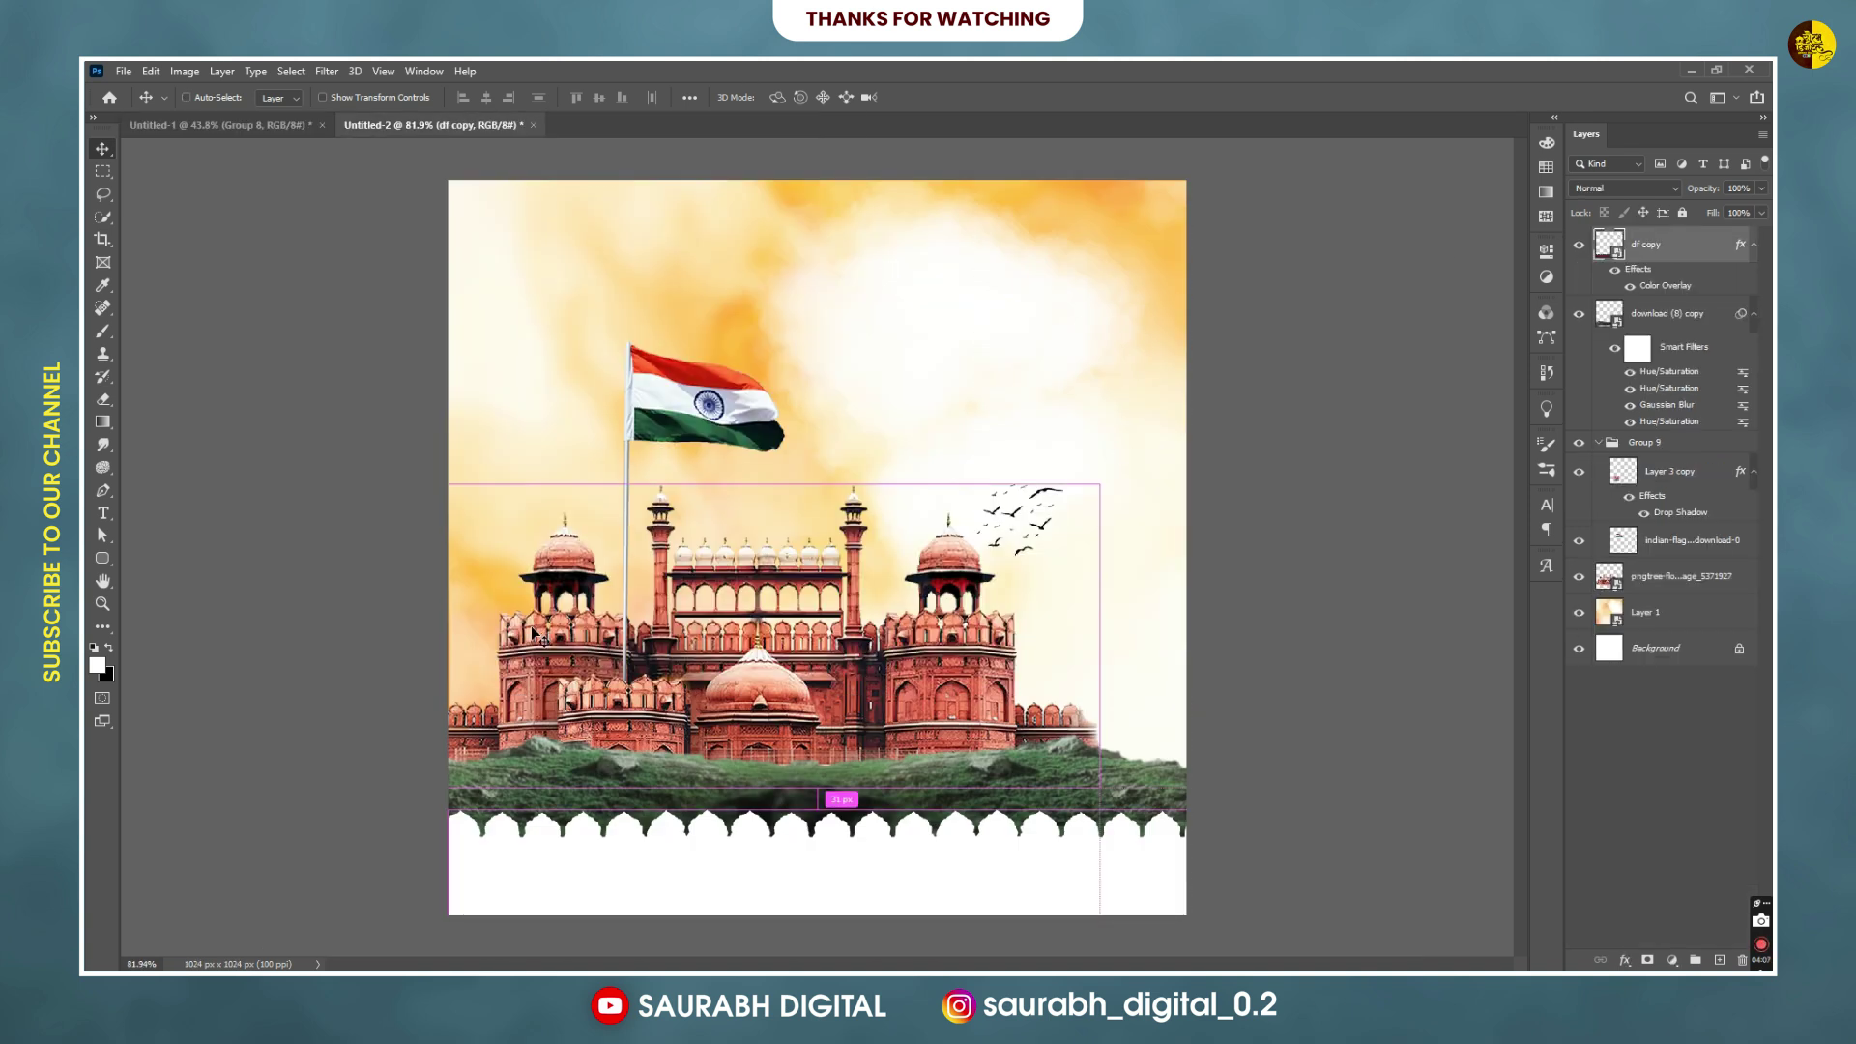
{"action": "key", "text": "ctrl+v"}
Scale the title to about 86% in the upper right and nudge it left and up.
{"action": "key", "text": "ctrl+t"}
{"action": "left_click_drag", "start_coordinate": [783, 541], "coordinate": [967, 352]}
{"action": "left_click_drag", "start_coordinate": [1197, 484], "coordinate": [1144, 453]}
{"action": "left_click_drag", "start_coordinate": [972, 457], "coordinate": [979, 459]}
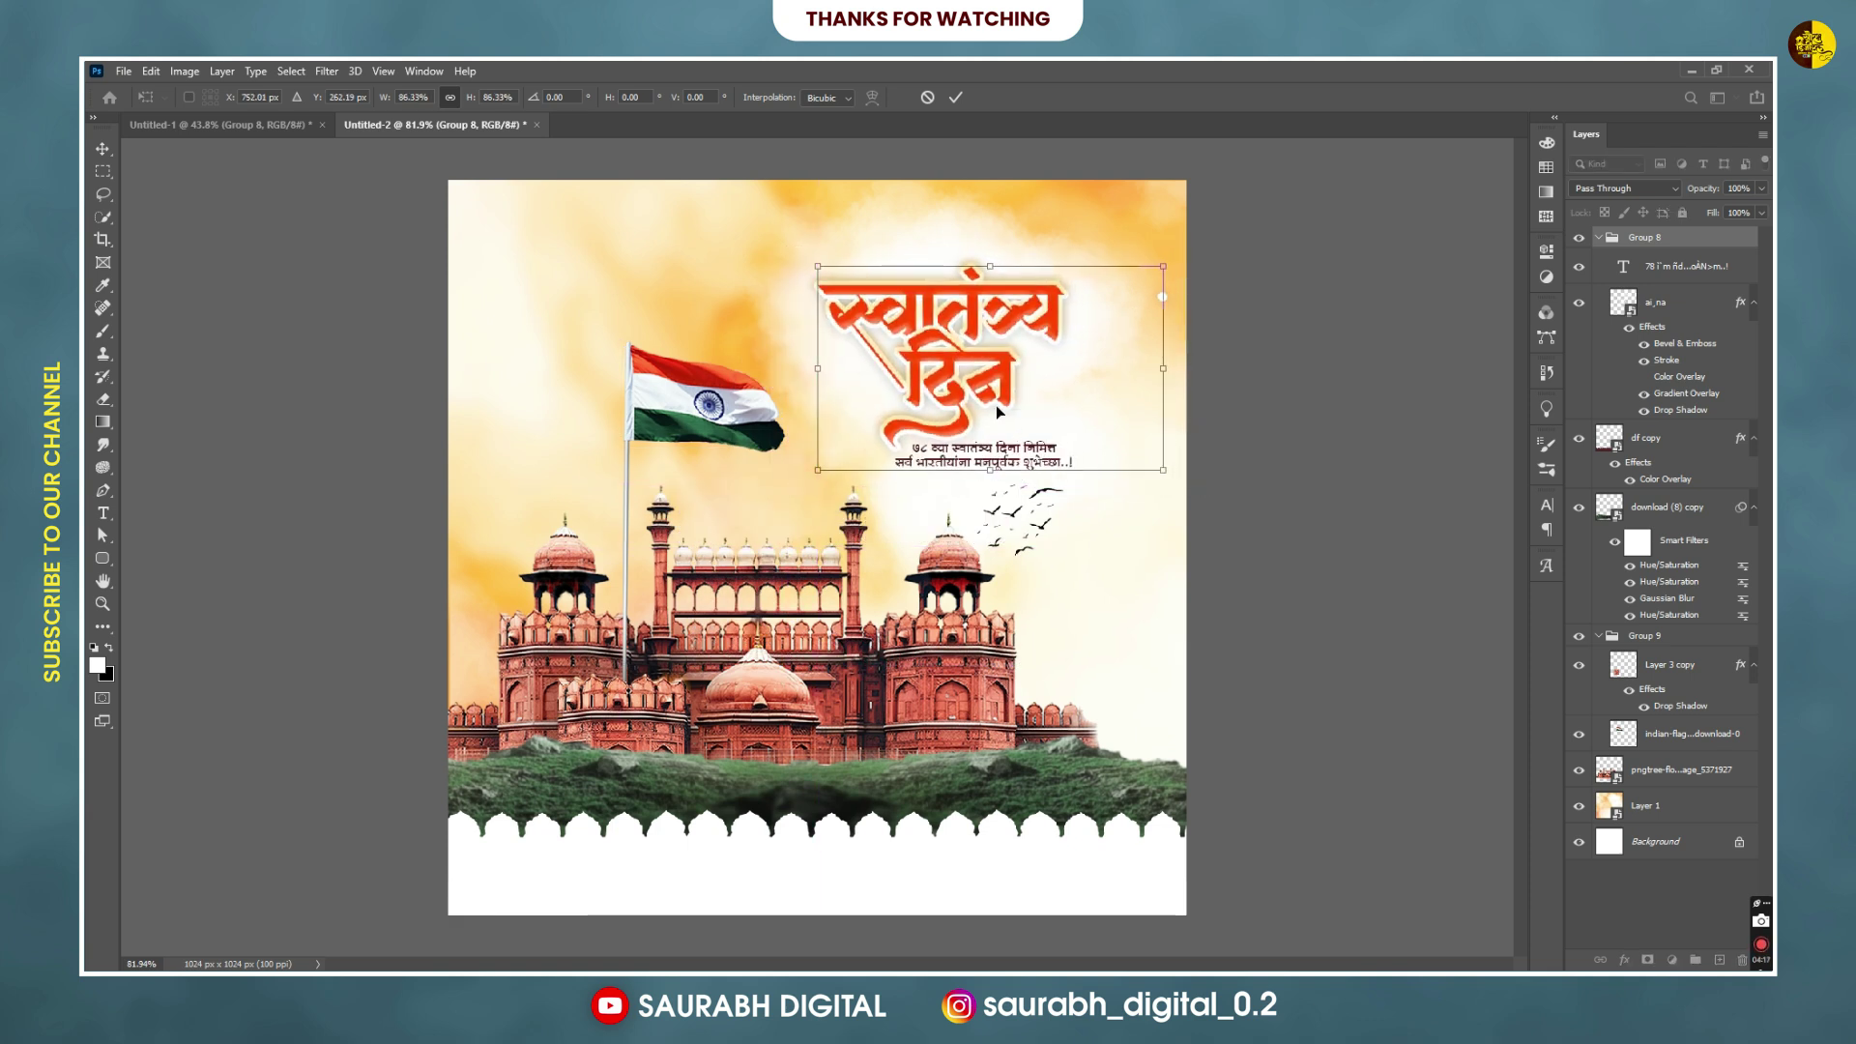
{"action": "key", "text": "Return"}
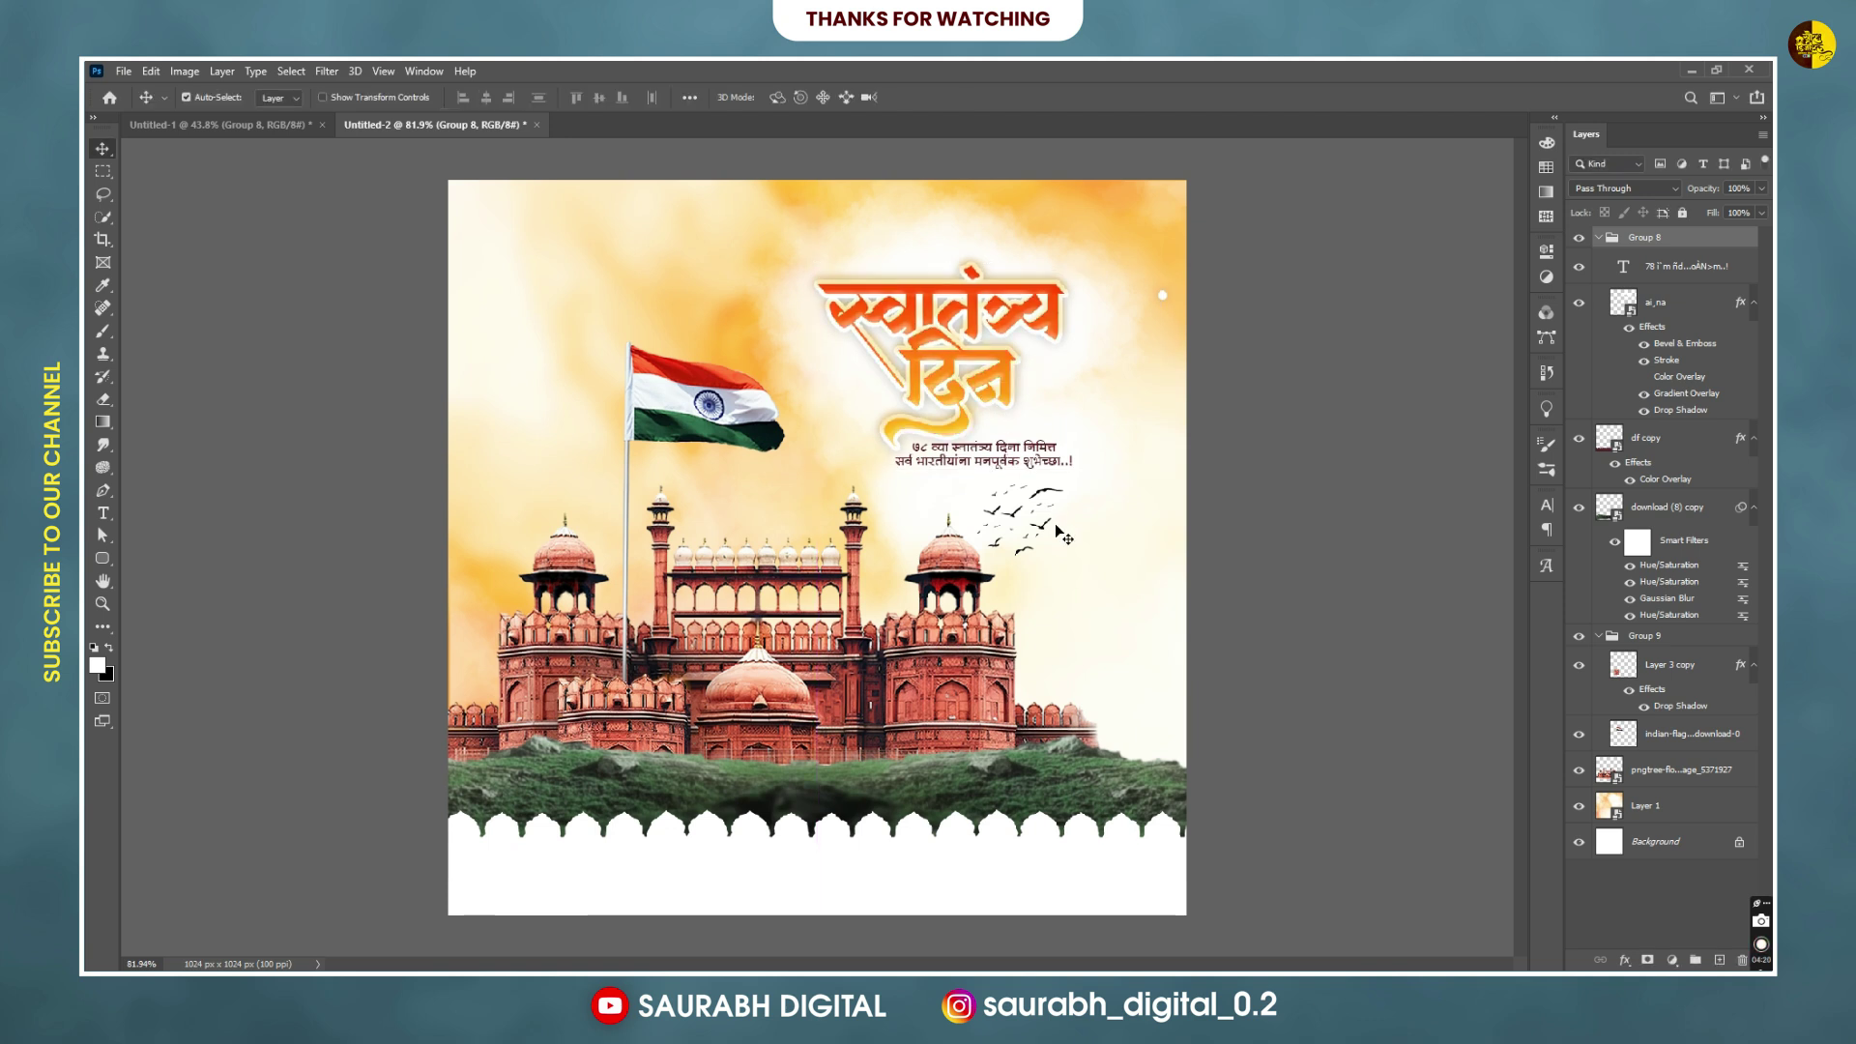
{"action": "key", "text": "Left"}
{"action": "key", "text": "Left"}
{"action": "key", "text": "Left"}
{"action": "key", "text": "Up"}
{"action": "key", "text": "Up"}
{"action": "key", "text": "Up"}
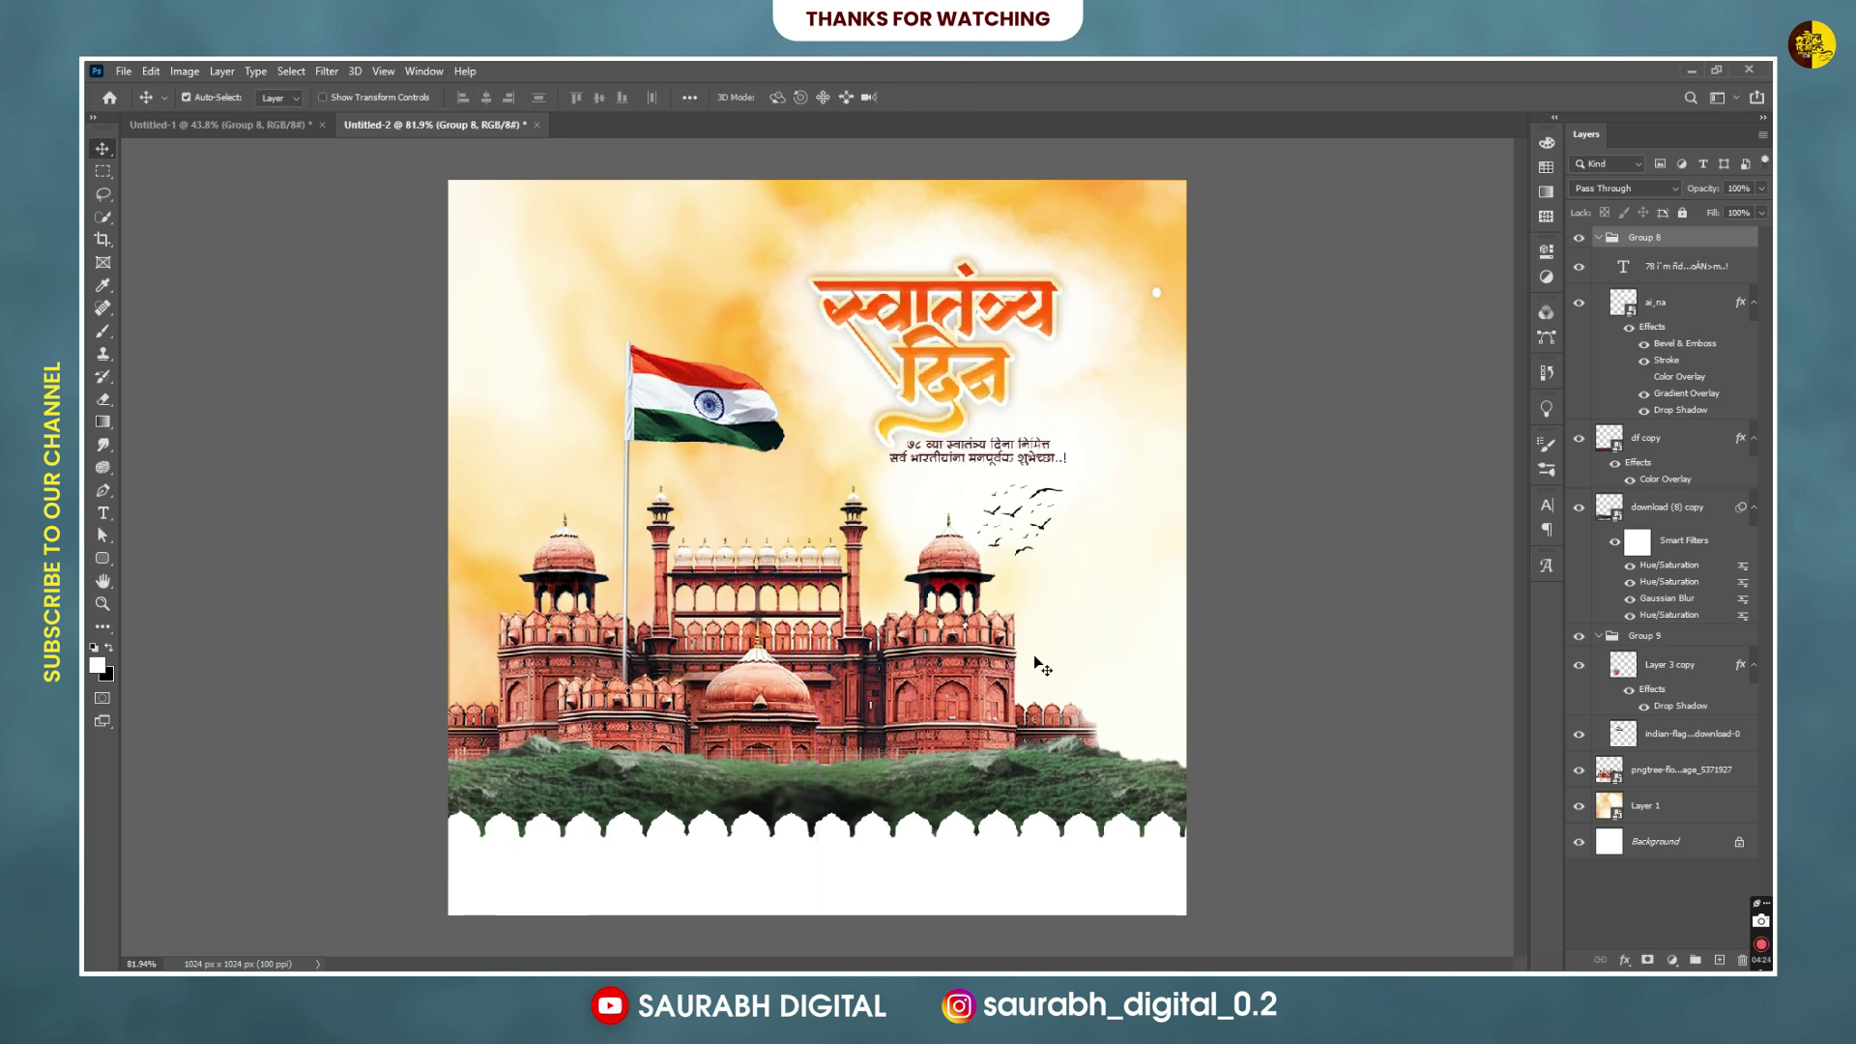
{"action": "left_click", "coordinate": [222, 126]}
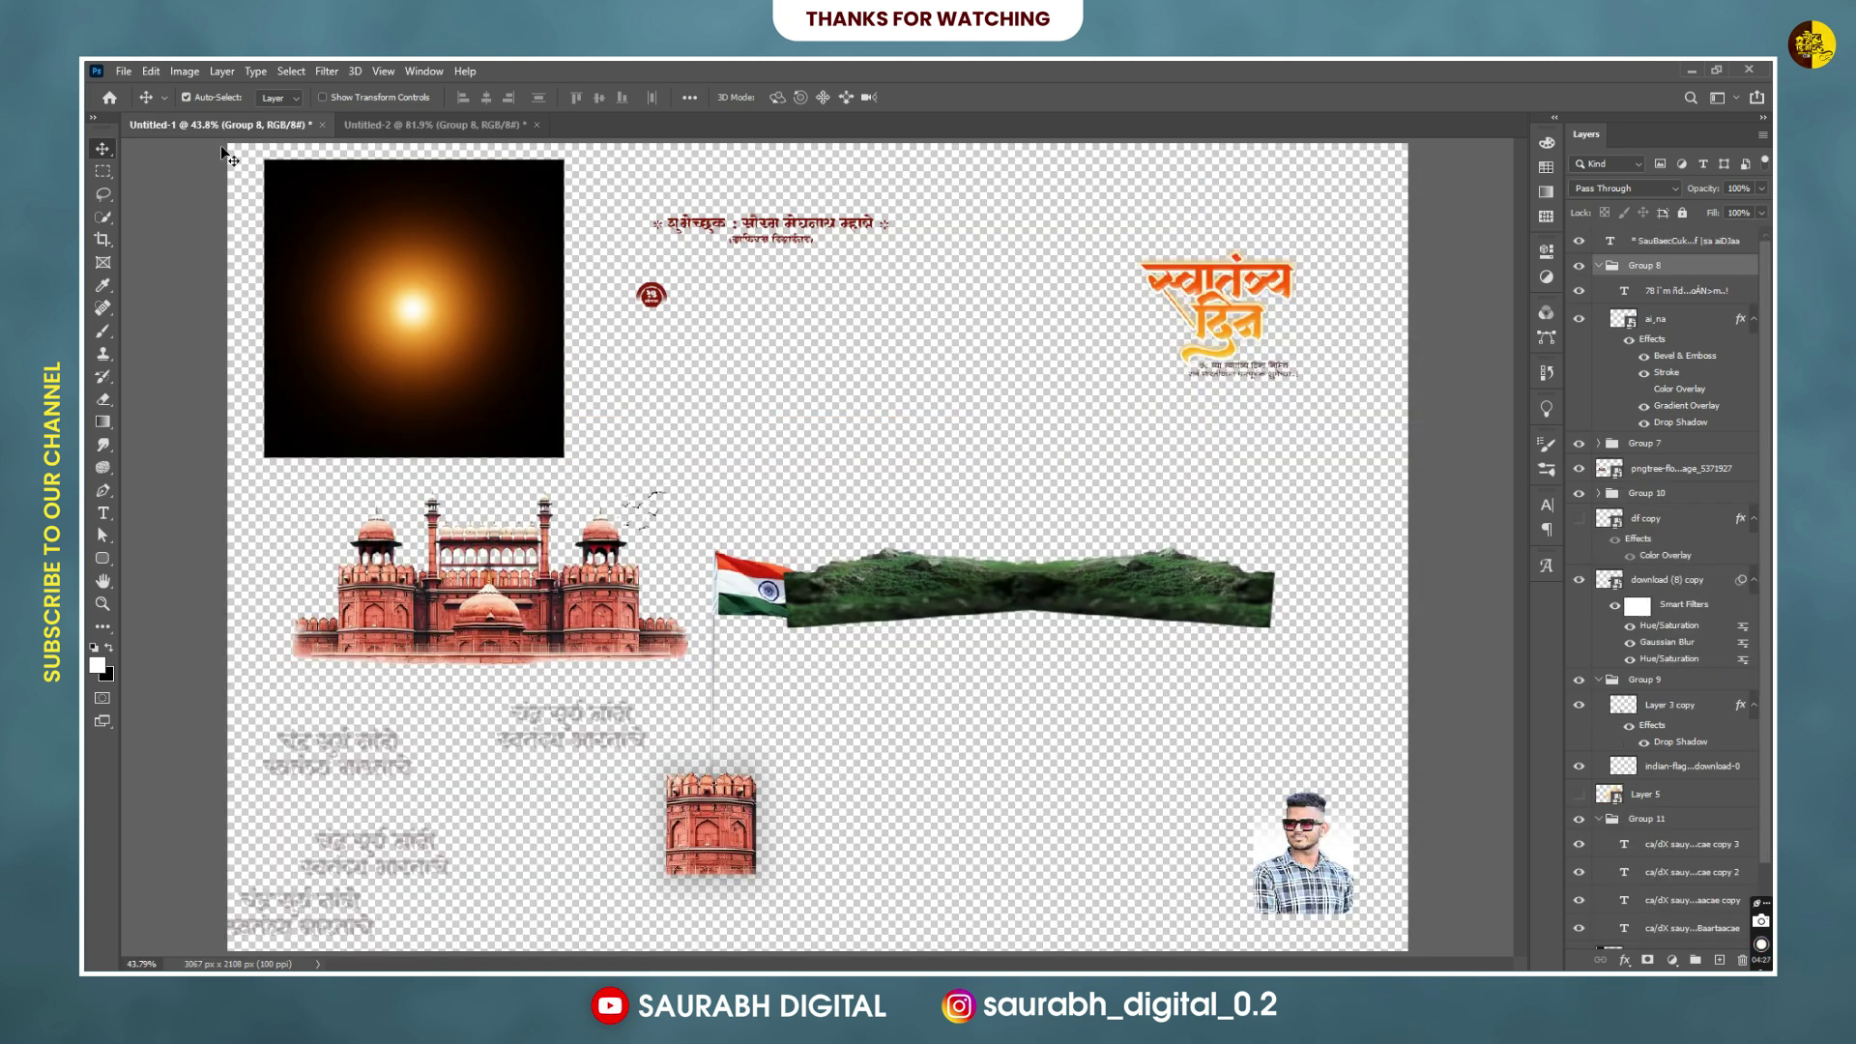
Drag the faint Marathi text Group 11 into the poster and move it up into the sky.
{"action": "left_click", "coordinate": [379, 848]}
{"action": "left_click_drag", "start_coordinate": [363, 807], "coordinate": [441, 746]}
{"action": "left_click", "coordinate": [421, 126]}
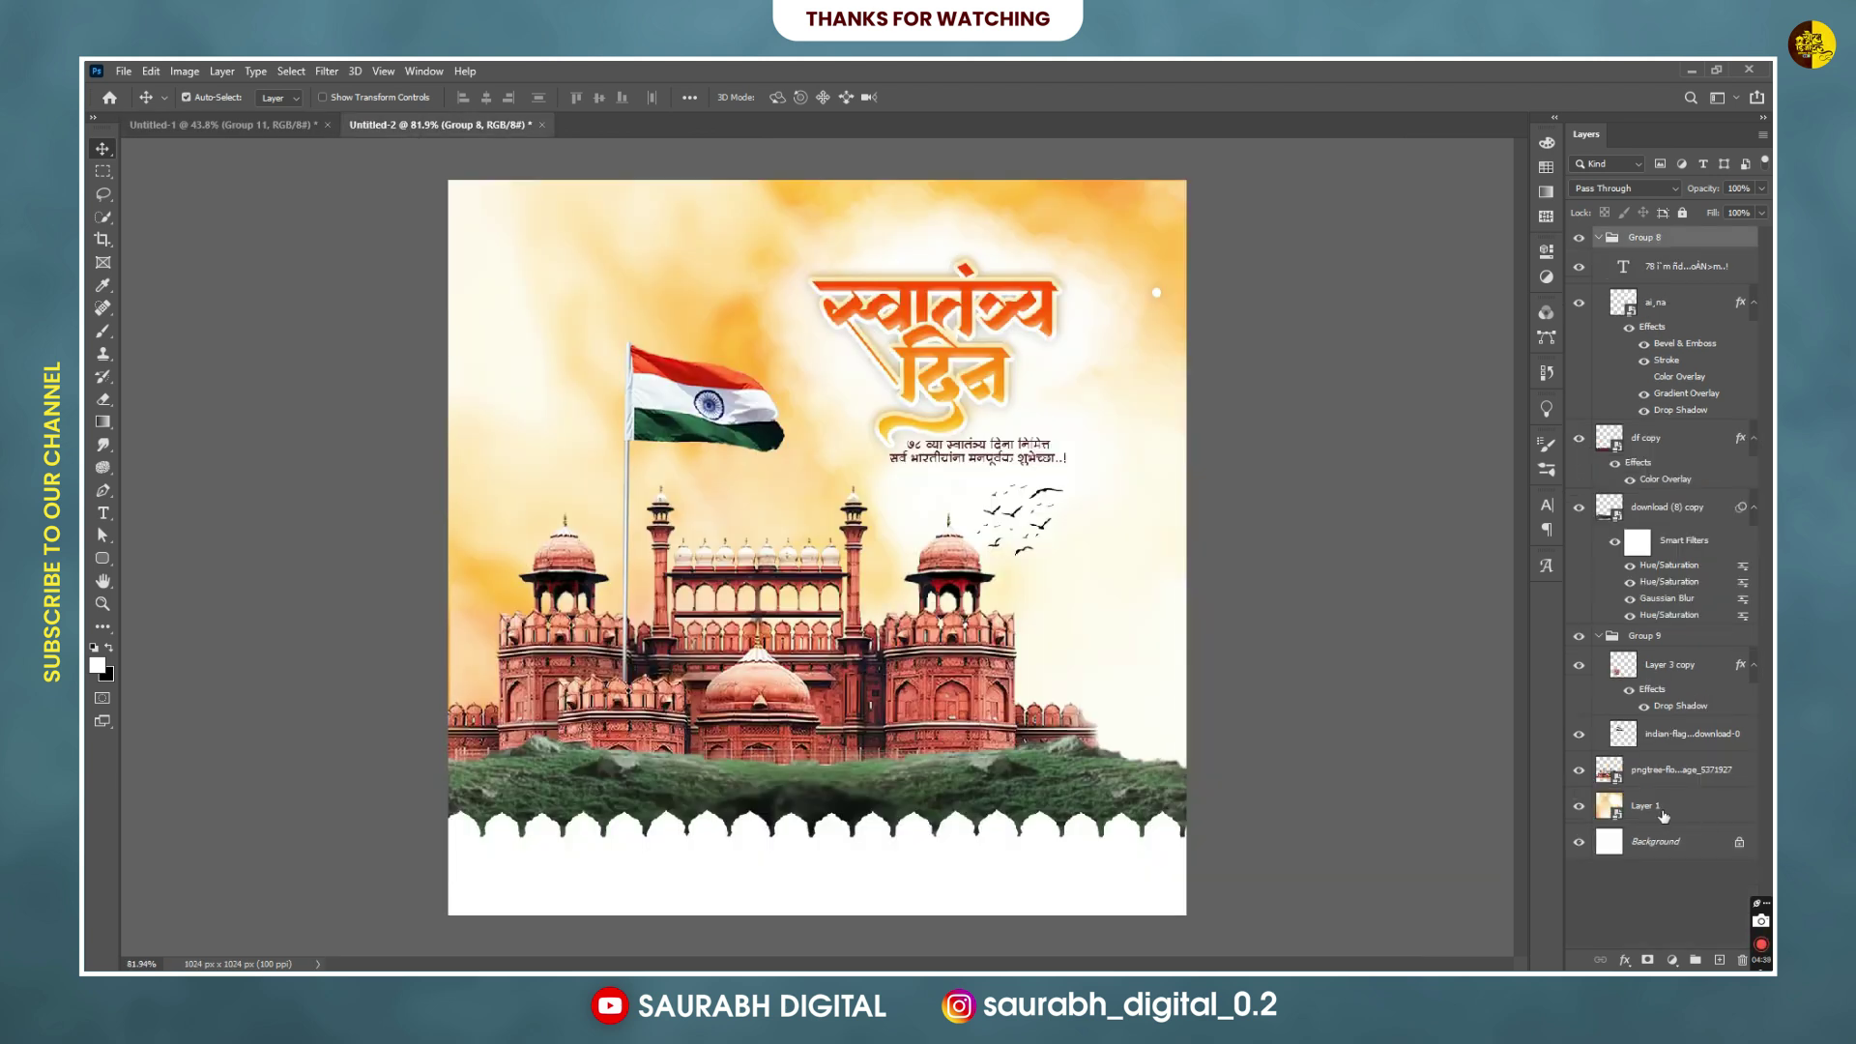
{"action": "left_click_drag", "start_coordinate": [1663, 815], "coordinate": [1663, 807]}
{"action": "key", "text": "ctrl+t"}
{"action": "mouse_move", "coordinate": [727, 604]}
{"action": "left_mouse_down"}
{"action": "mouse_move", "coordinate": [711, 413]}
{"action": "mouse_move", "coordinate": [711, 445]}
{"action": "left_mouse_up"}
{"action": "key", "text": "Return"}
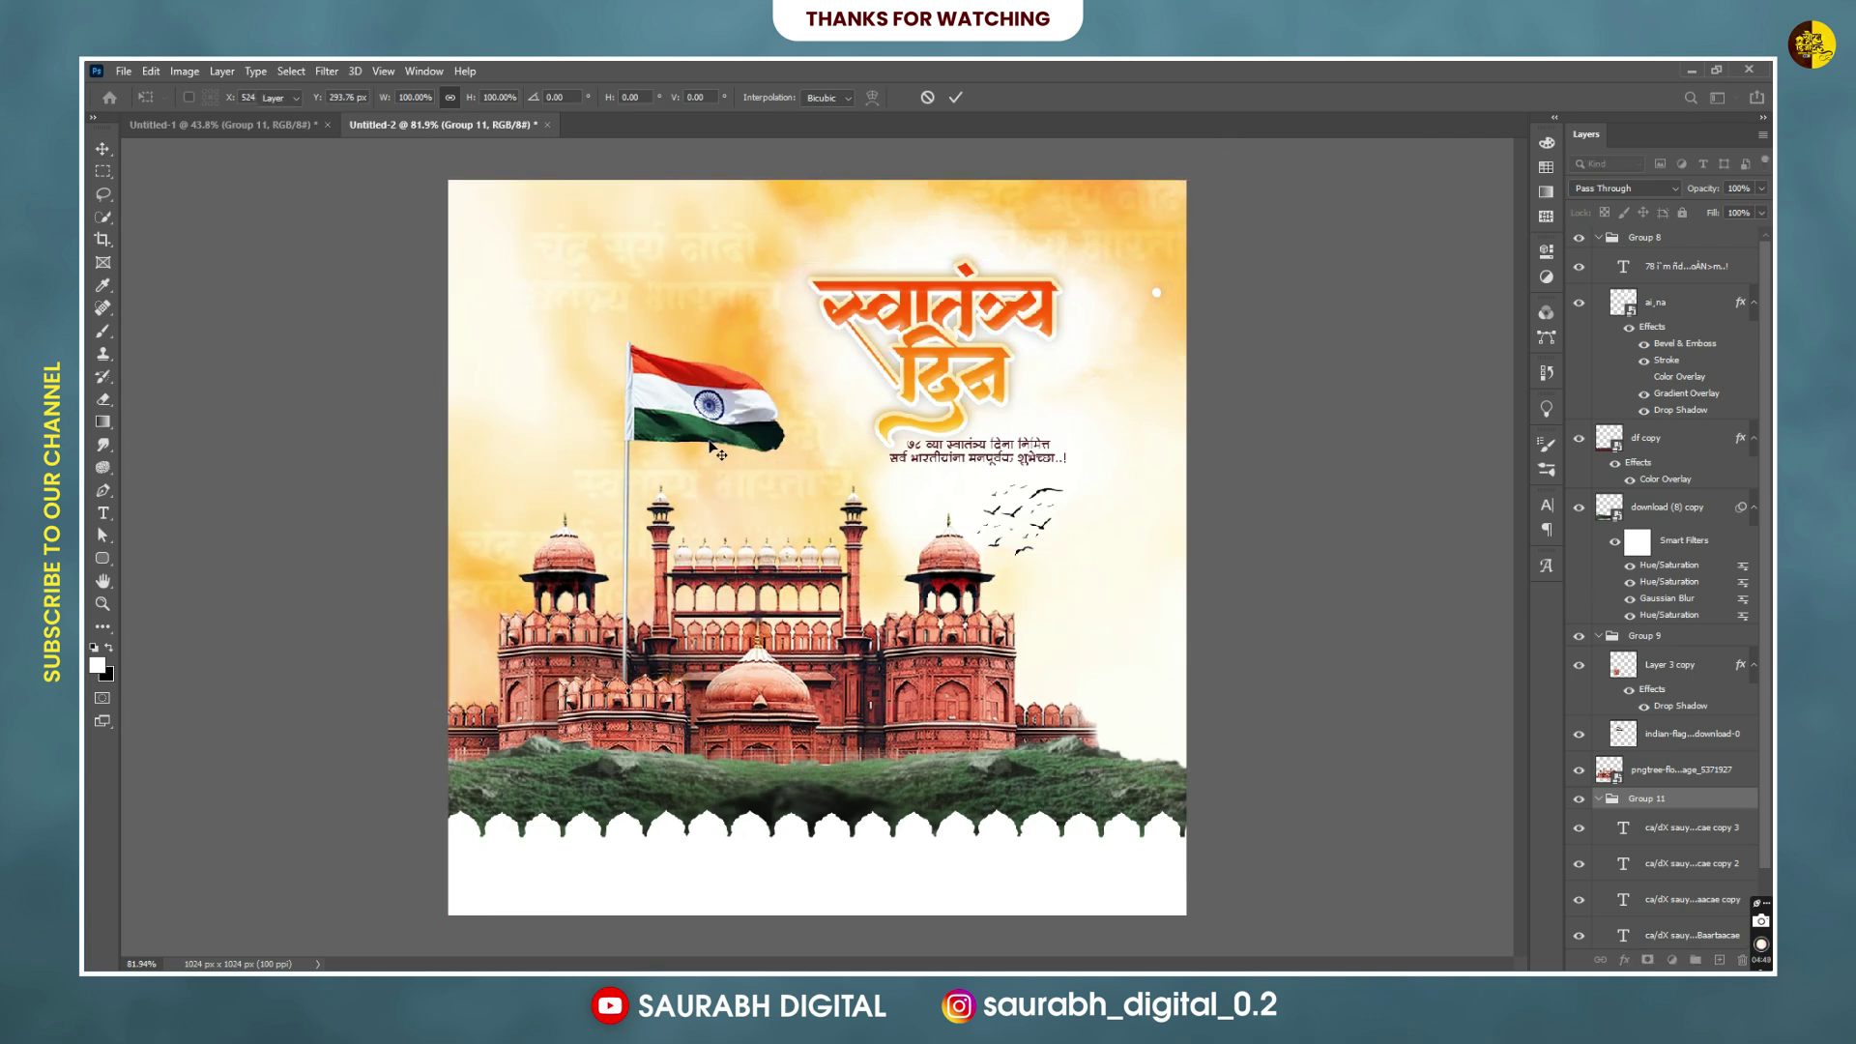
{"action": "left_click", "coordinate": [245, 125]}
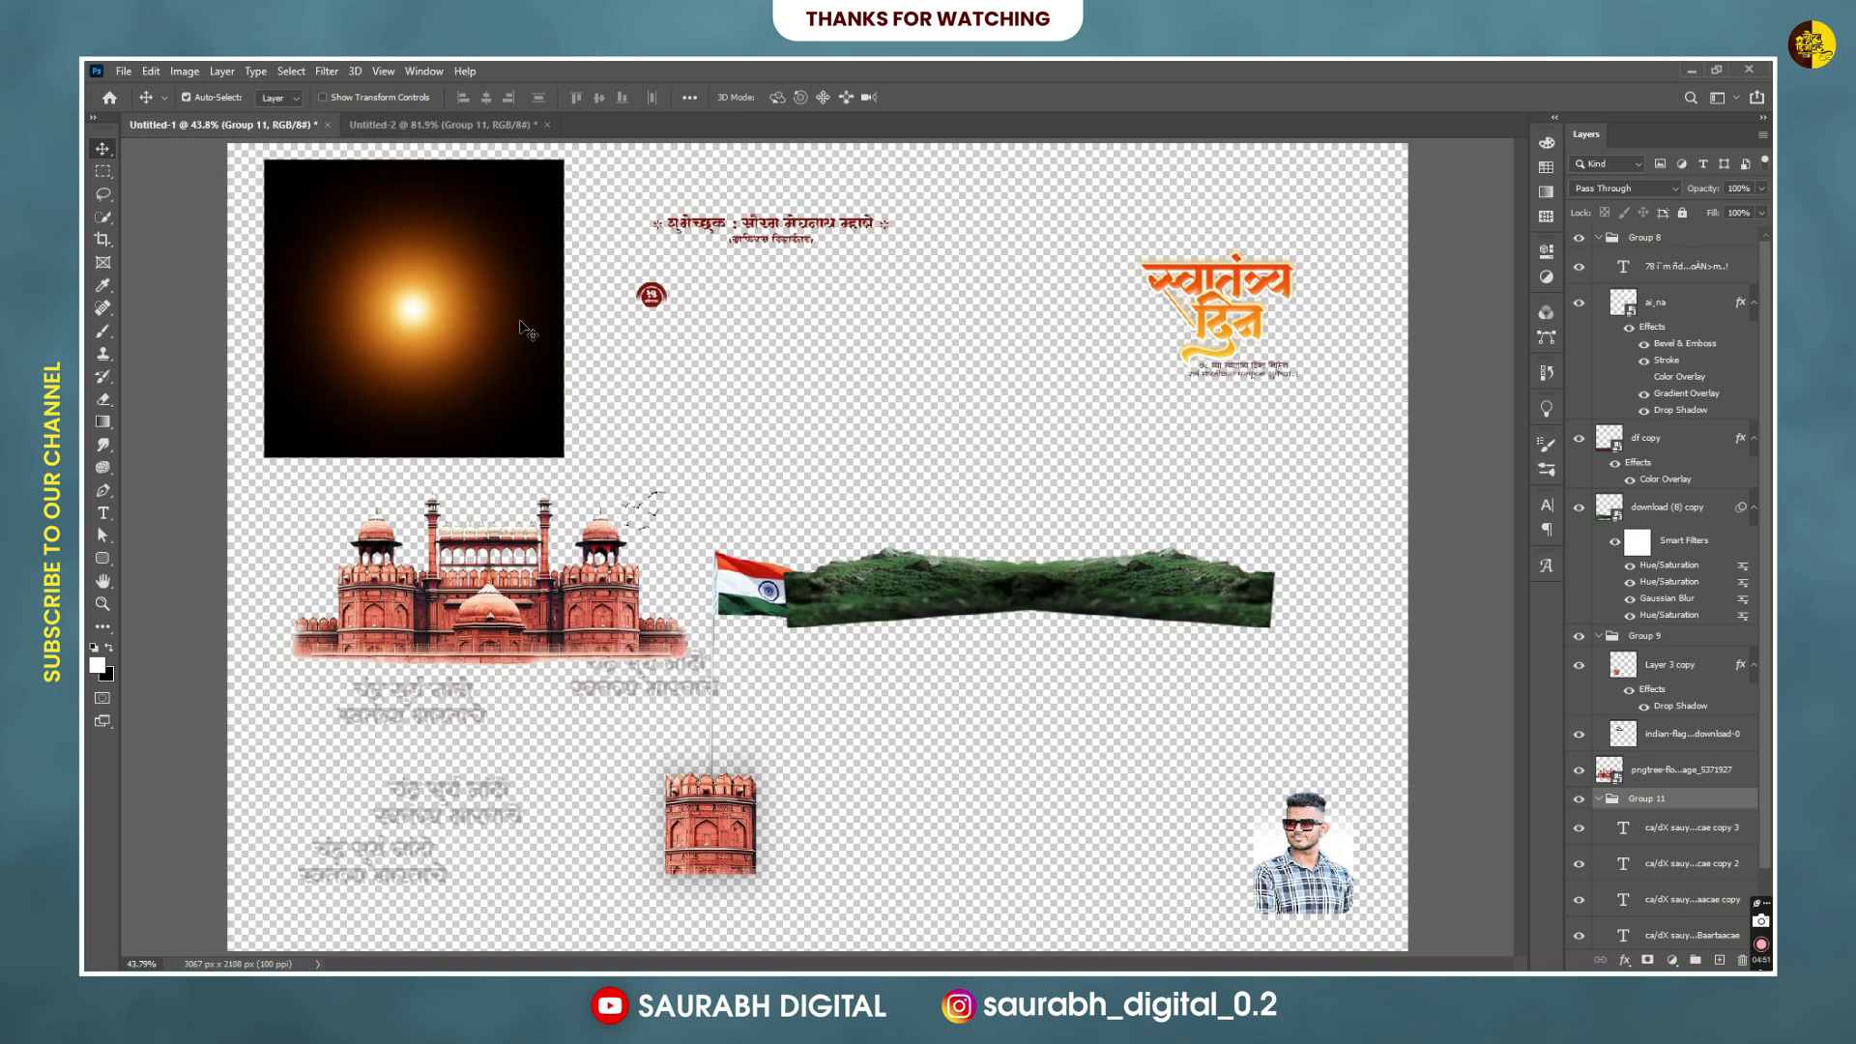
Select the red badge's Group 7 and paste it into the poster.
{"action": "right_click", "coordinate": [650, 300]}
{"action": "left_click", "coordinate": [667, 304]}
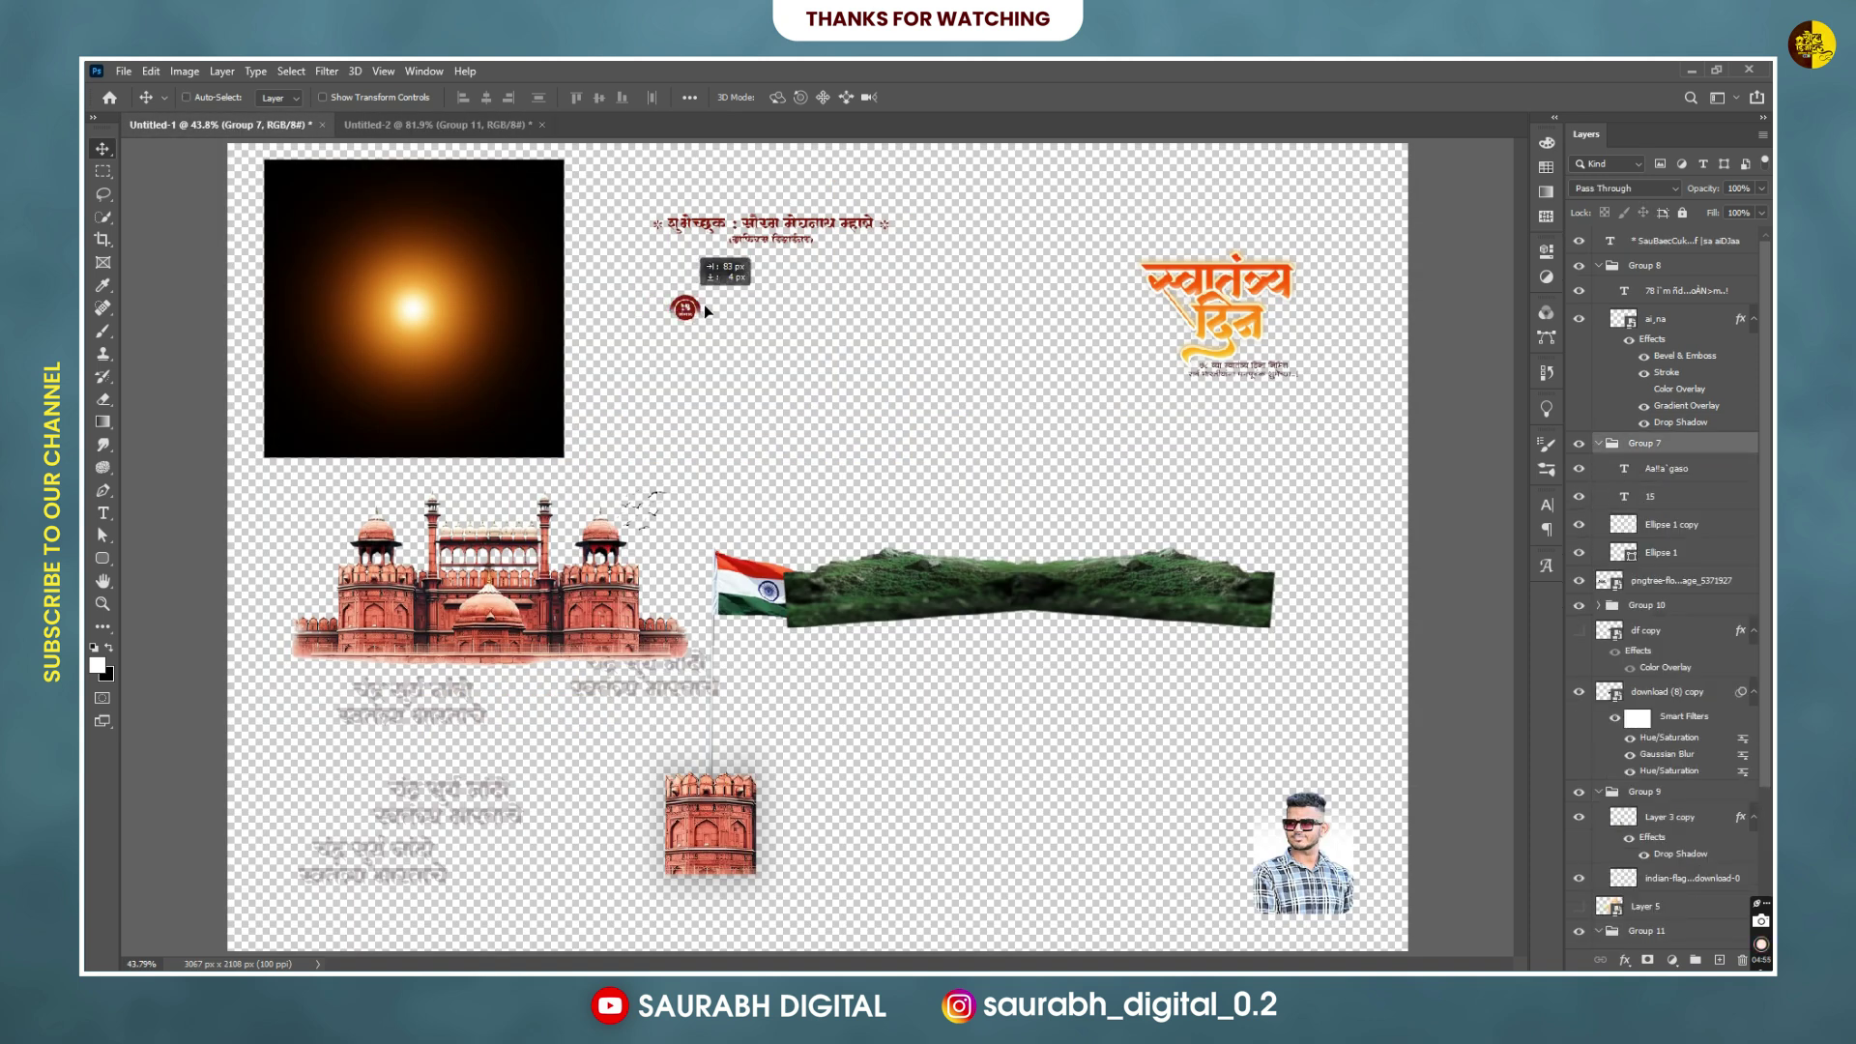
{"action": "left_click_drag", "start_coordinate": [692, 314], "coordinate": [680, 301]}
{"action": "left_click", "coordinate": [186, 97]}
{"action": "left_click", "coordinate": [435, 124]}
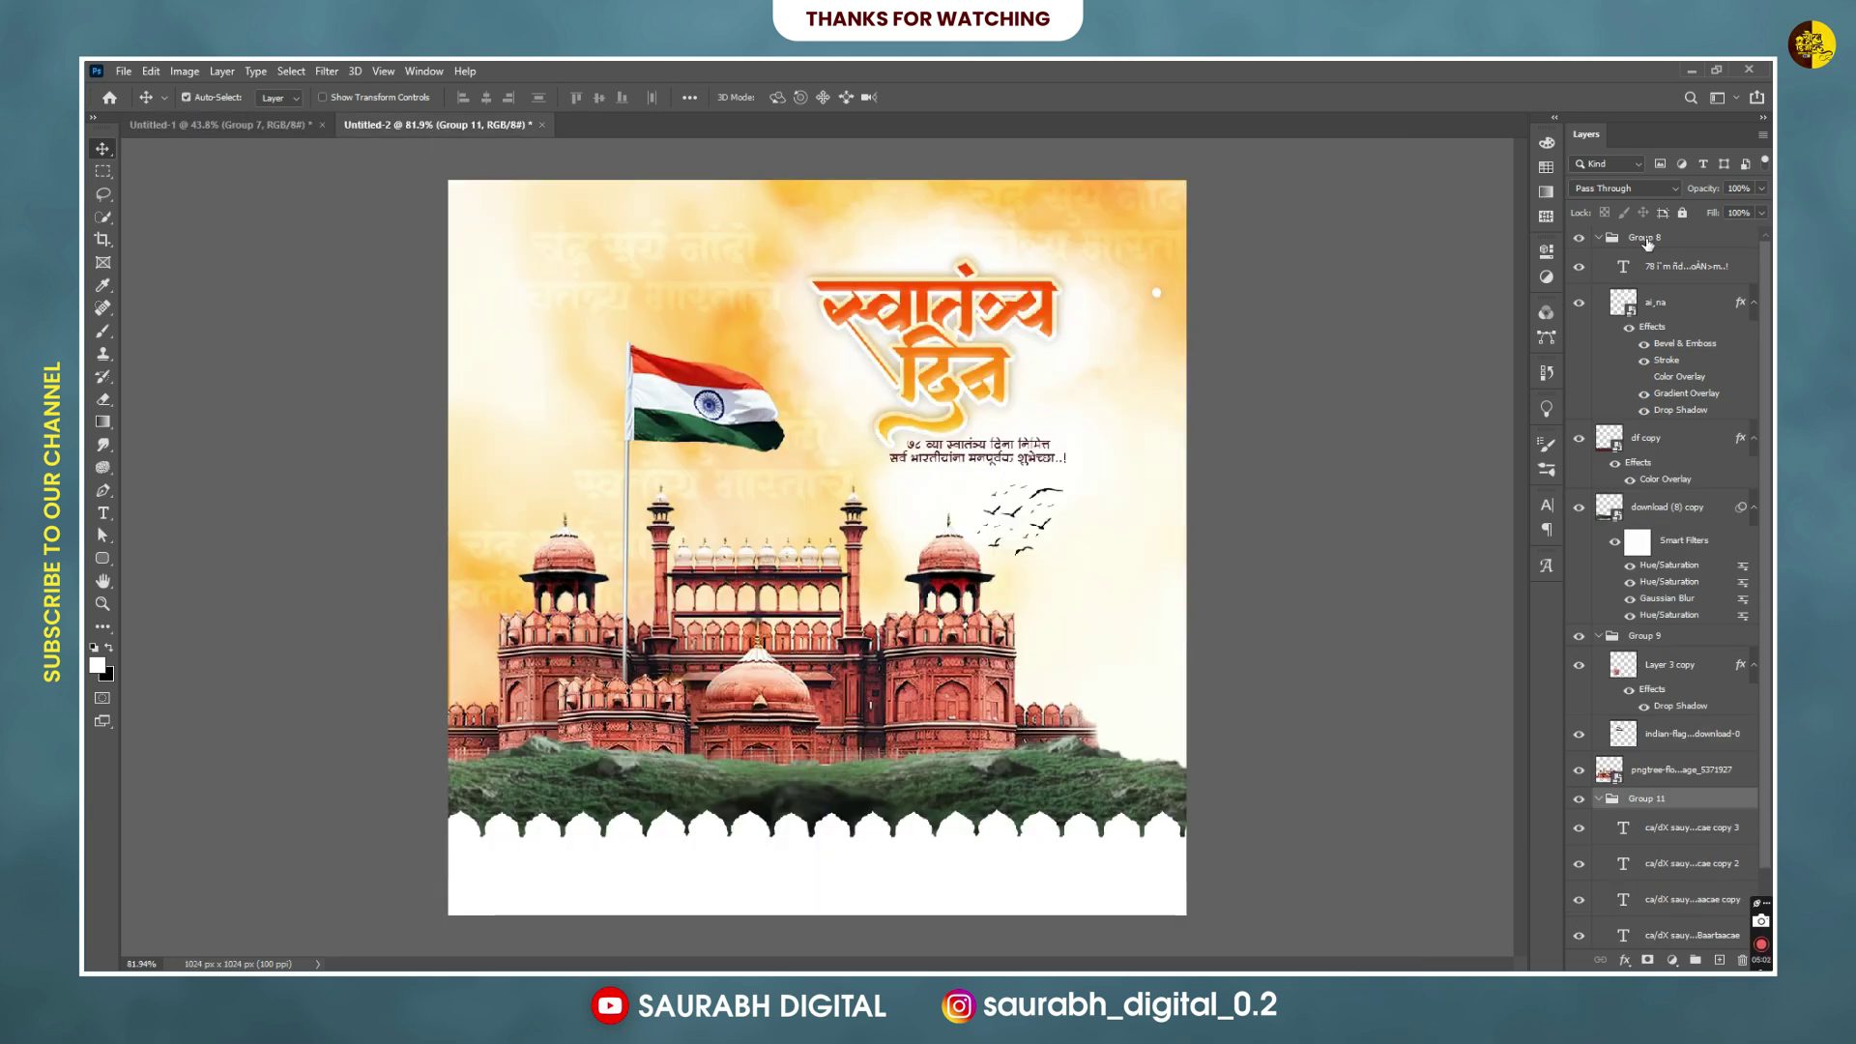
{"action": "key", "text": "ctrl+v"}
Move the badge into the top-left corner and nudge it up and left.
{"action": "key", "text": "ctrl+t"}
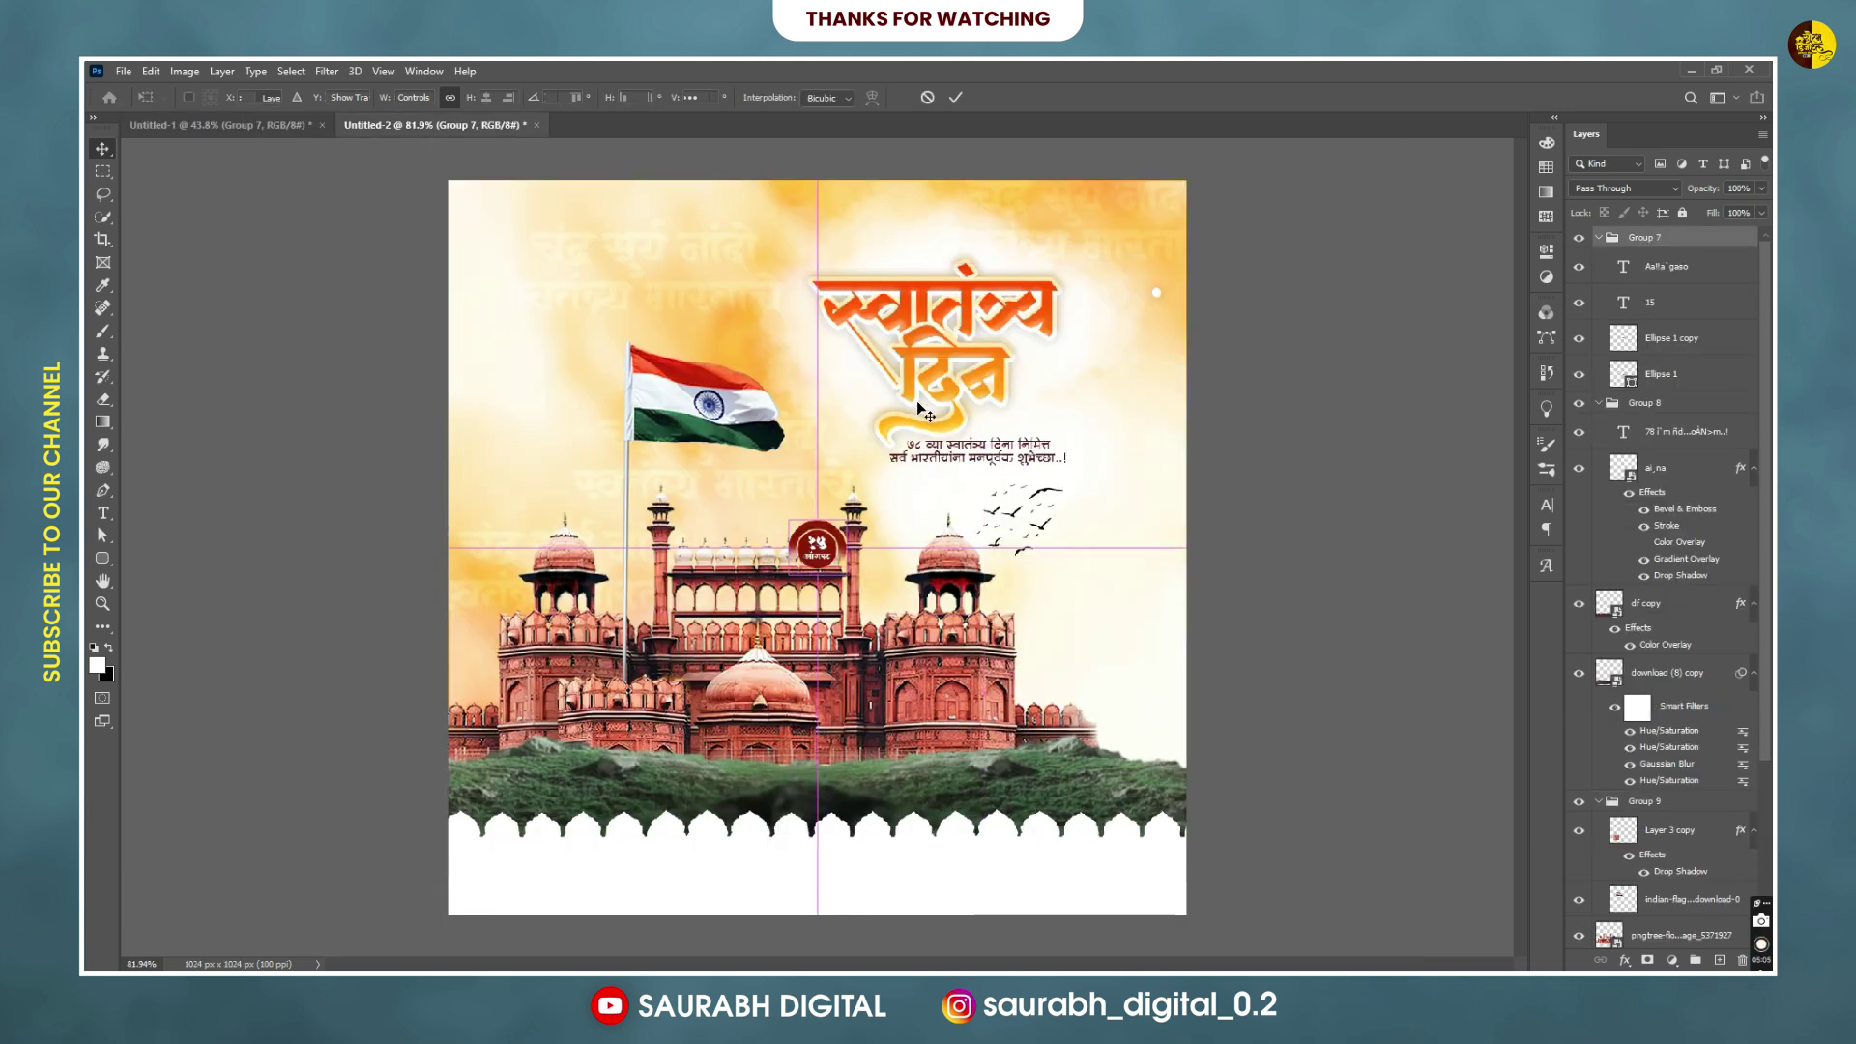
{"action": "left_click_drag", "start_coordinate": [815, 558], "coordinate": [504, 244]}
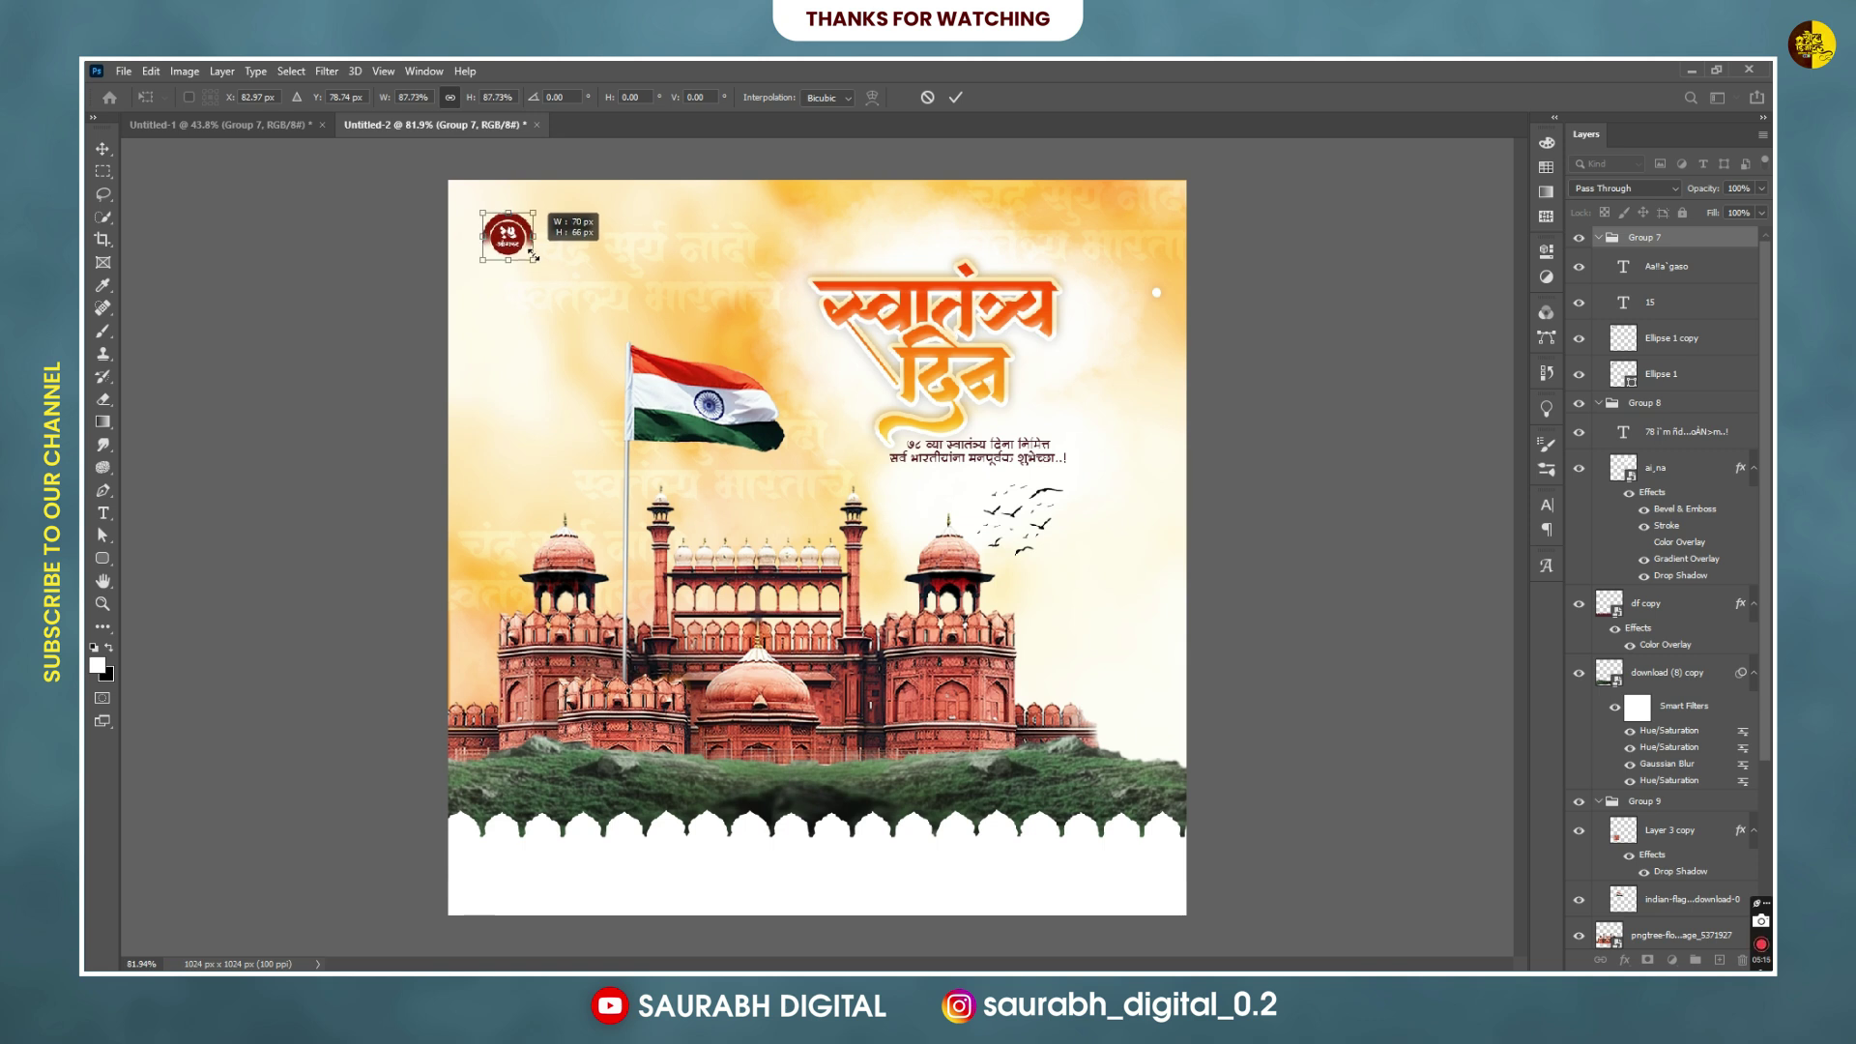
{"action": "key", "text": "Return"}
{"action": "key", "text": "Up"}
{"action": "key", "text": "Up"}
{"action": "key", "text": "Up"}
{"action": "key", "text": "Left"}
{"action": "key", "text": "Left"}
{"action": "key", "text": "Left"}
{"action": "key", "text": "Left"}
{"action": "key", "text": "Left"}
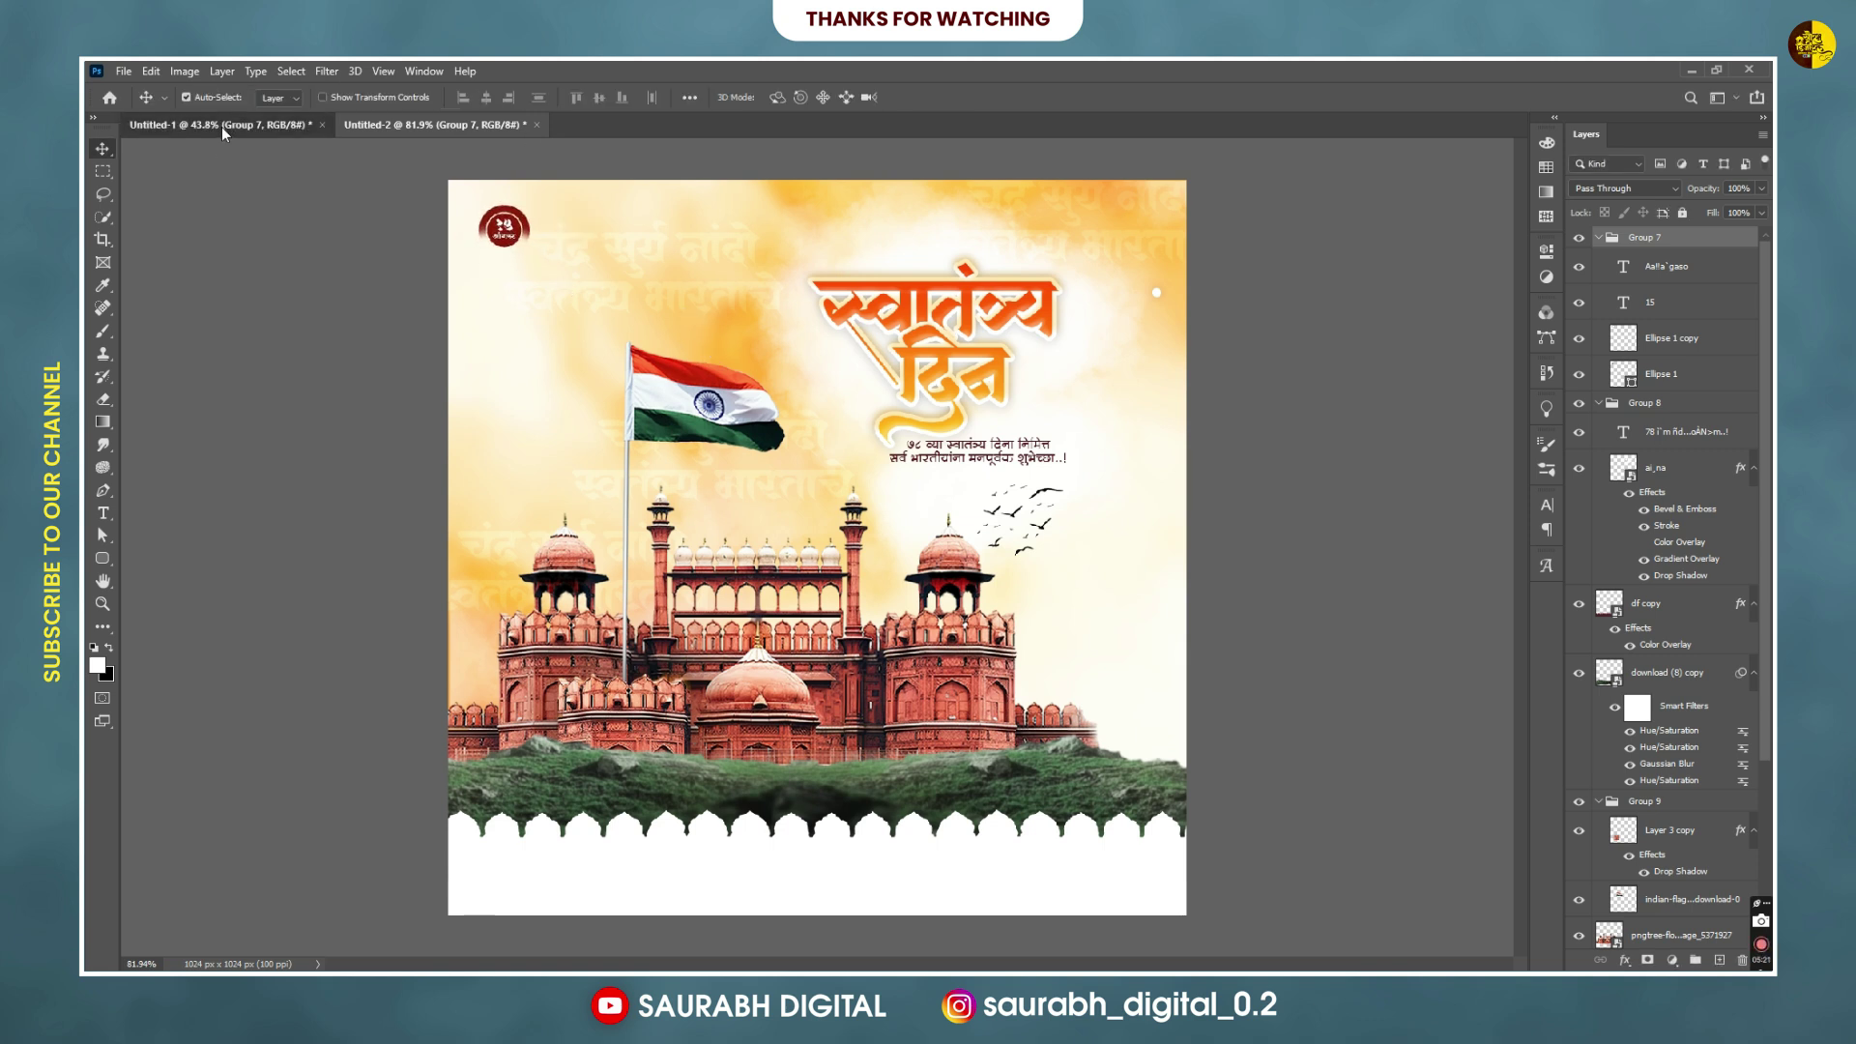
{"action": "left_click", "coordinate": [222, 126]}
Copy the Marathi greeting text and paste it into the poster above df copy.
{"action": "left_click", "coordinate": [751, 228], "text": "ctrl"}
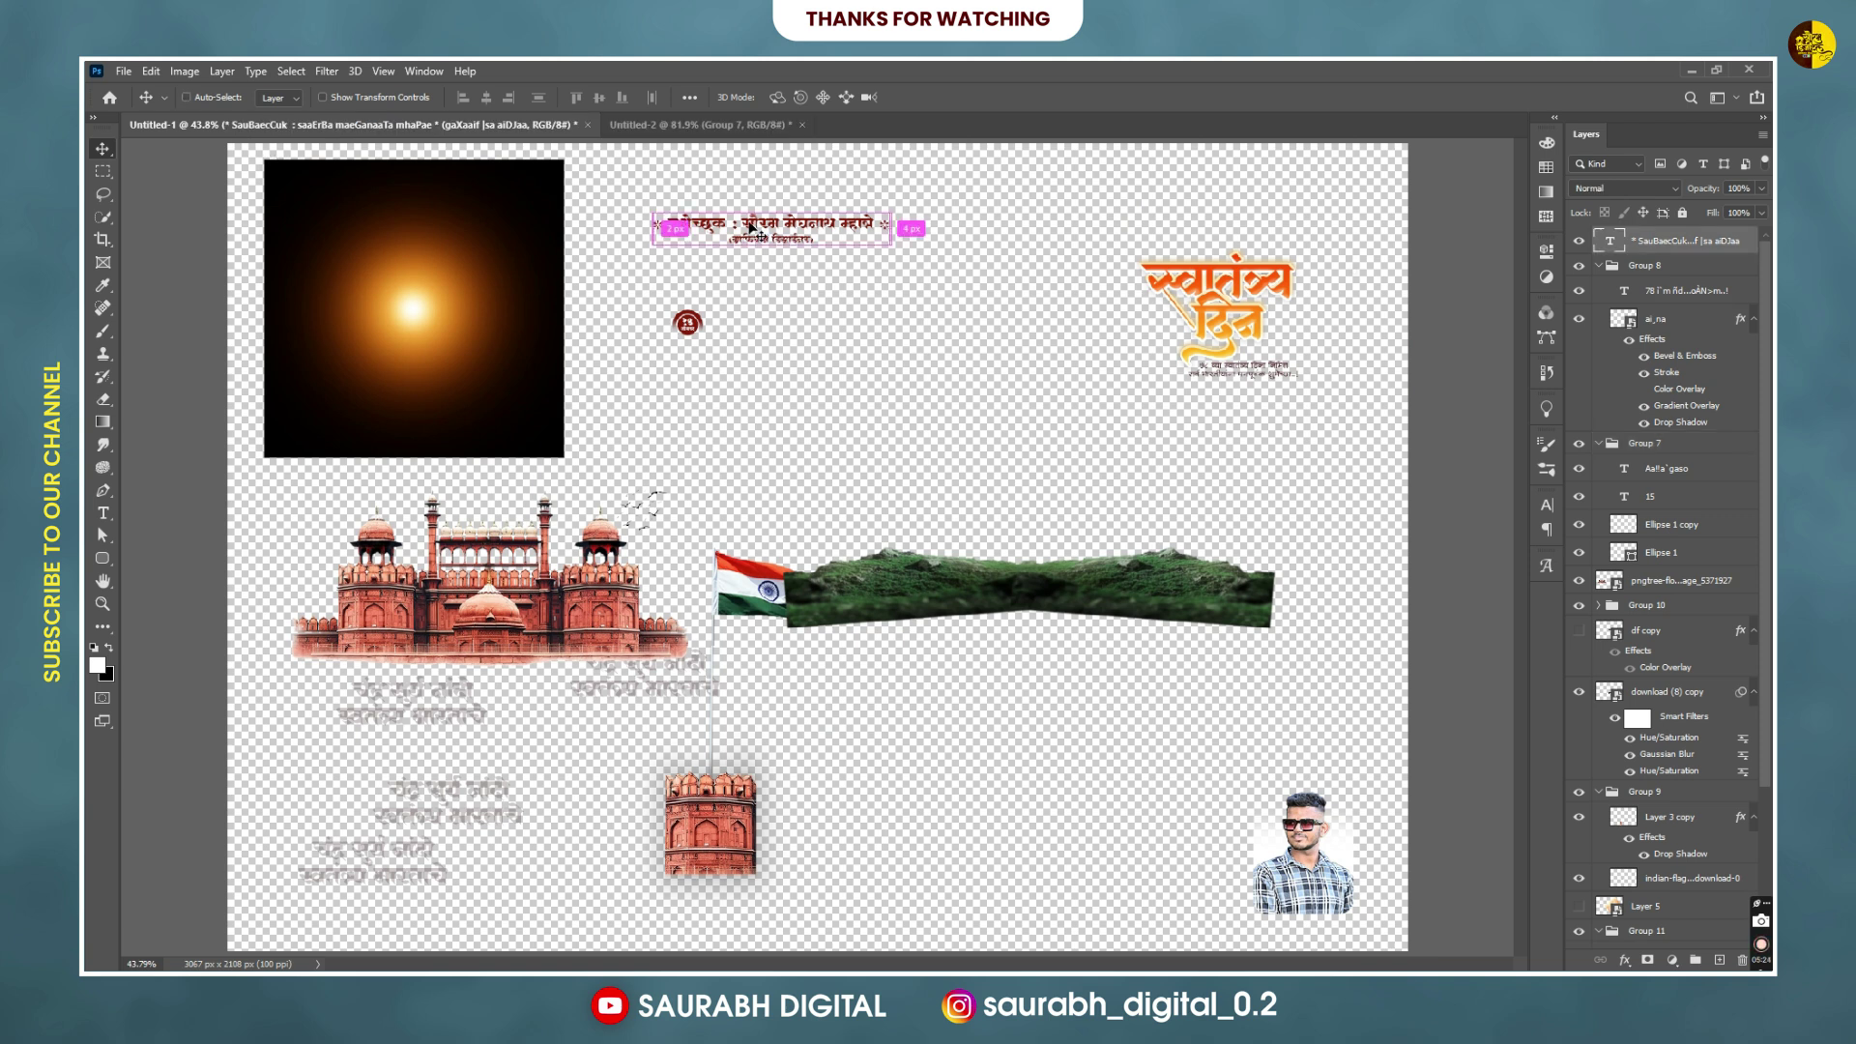
{"action": "left_click_drag", "start_coordinate": [751, 228], "coordinate": [764, 233]}
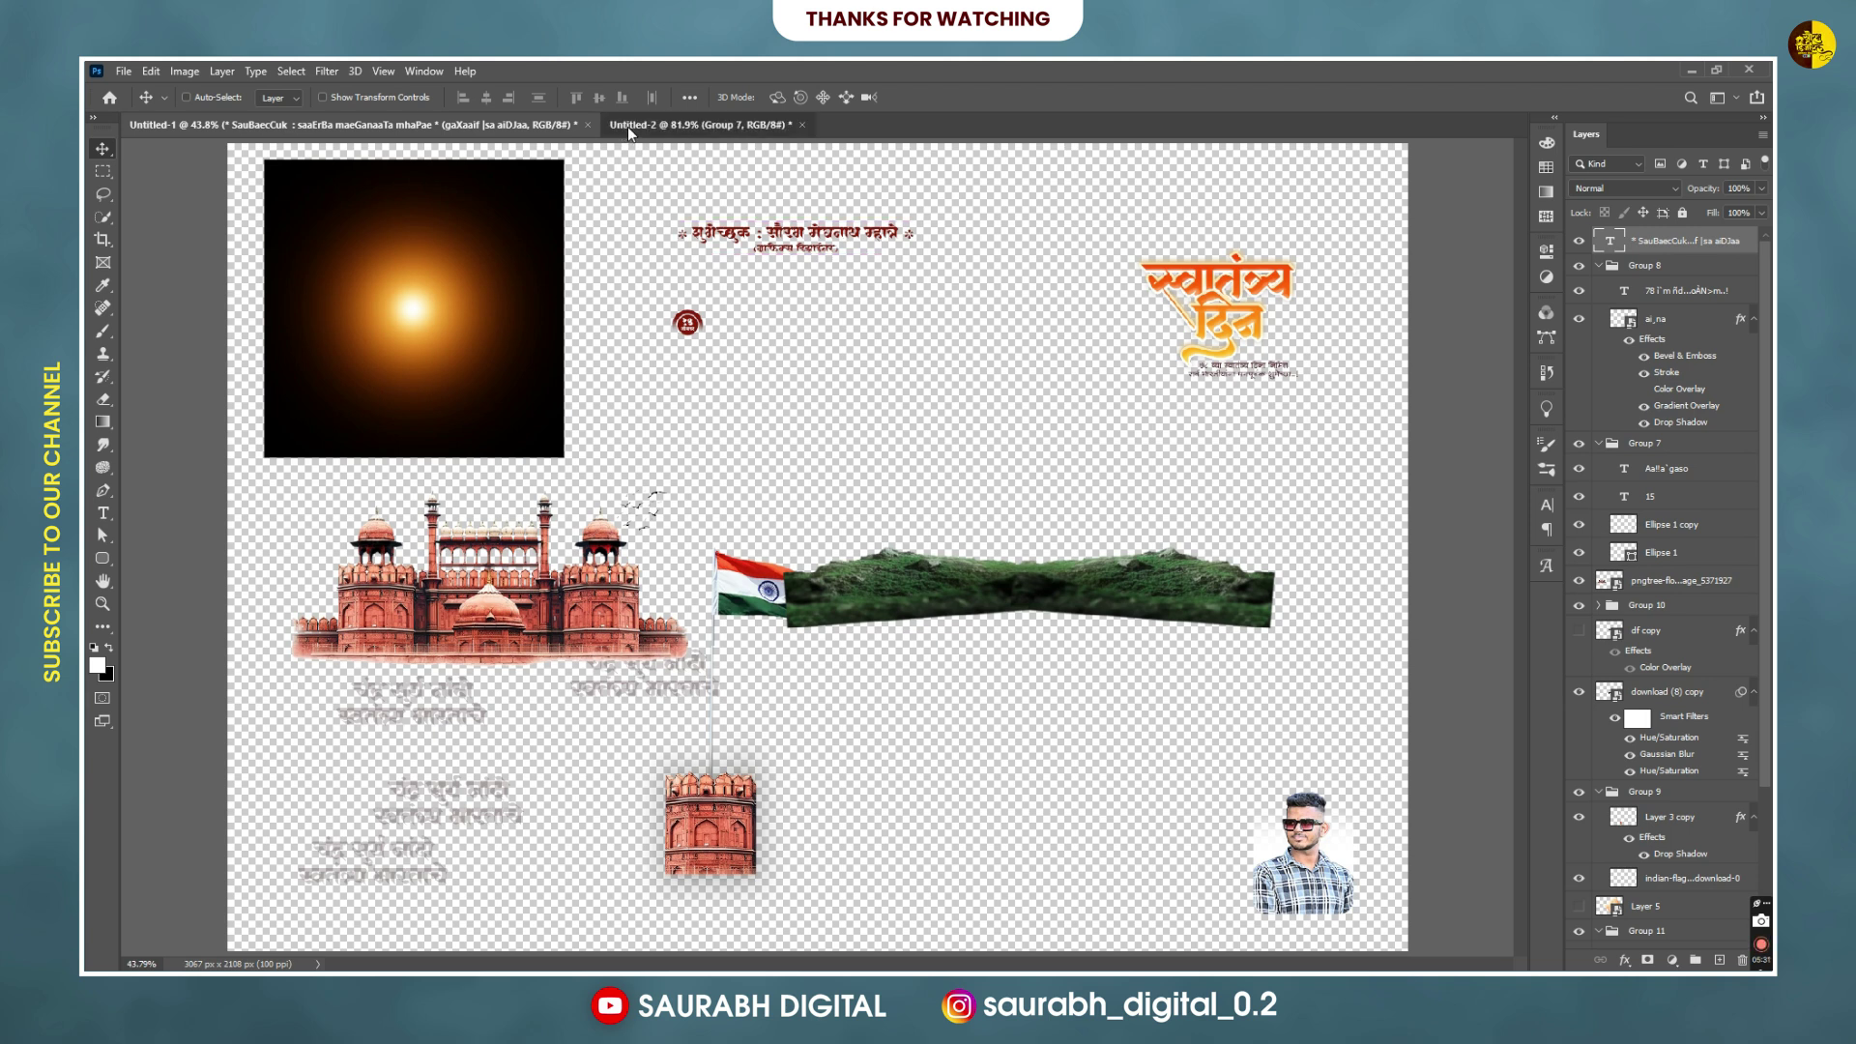
{"action": "left_click", "coordinate": [628, 126]}
{"action": "left_click", "coordinate": [891, 889], "text": "ctrl"}
{"action": "key", "text": "ctrl+v"}
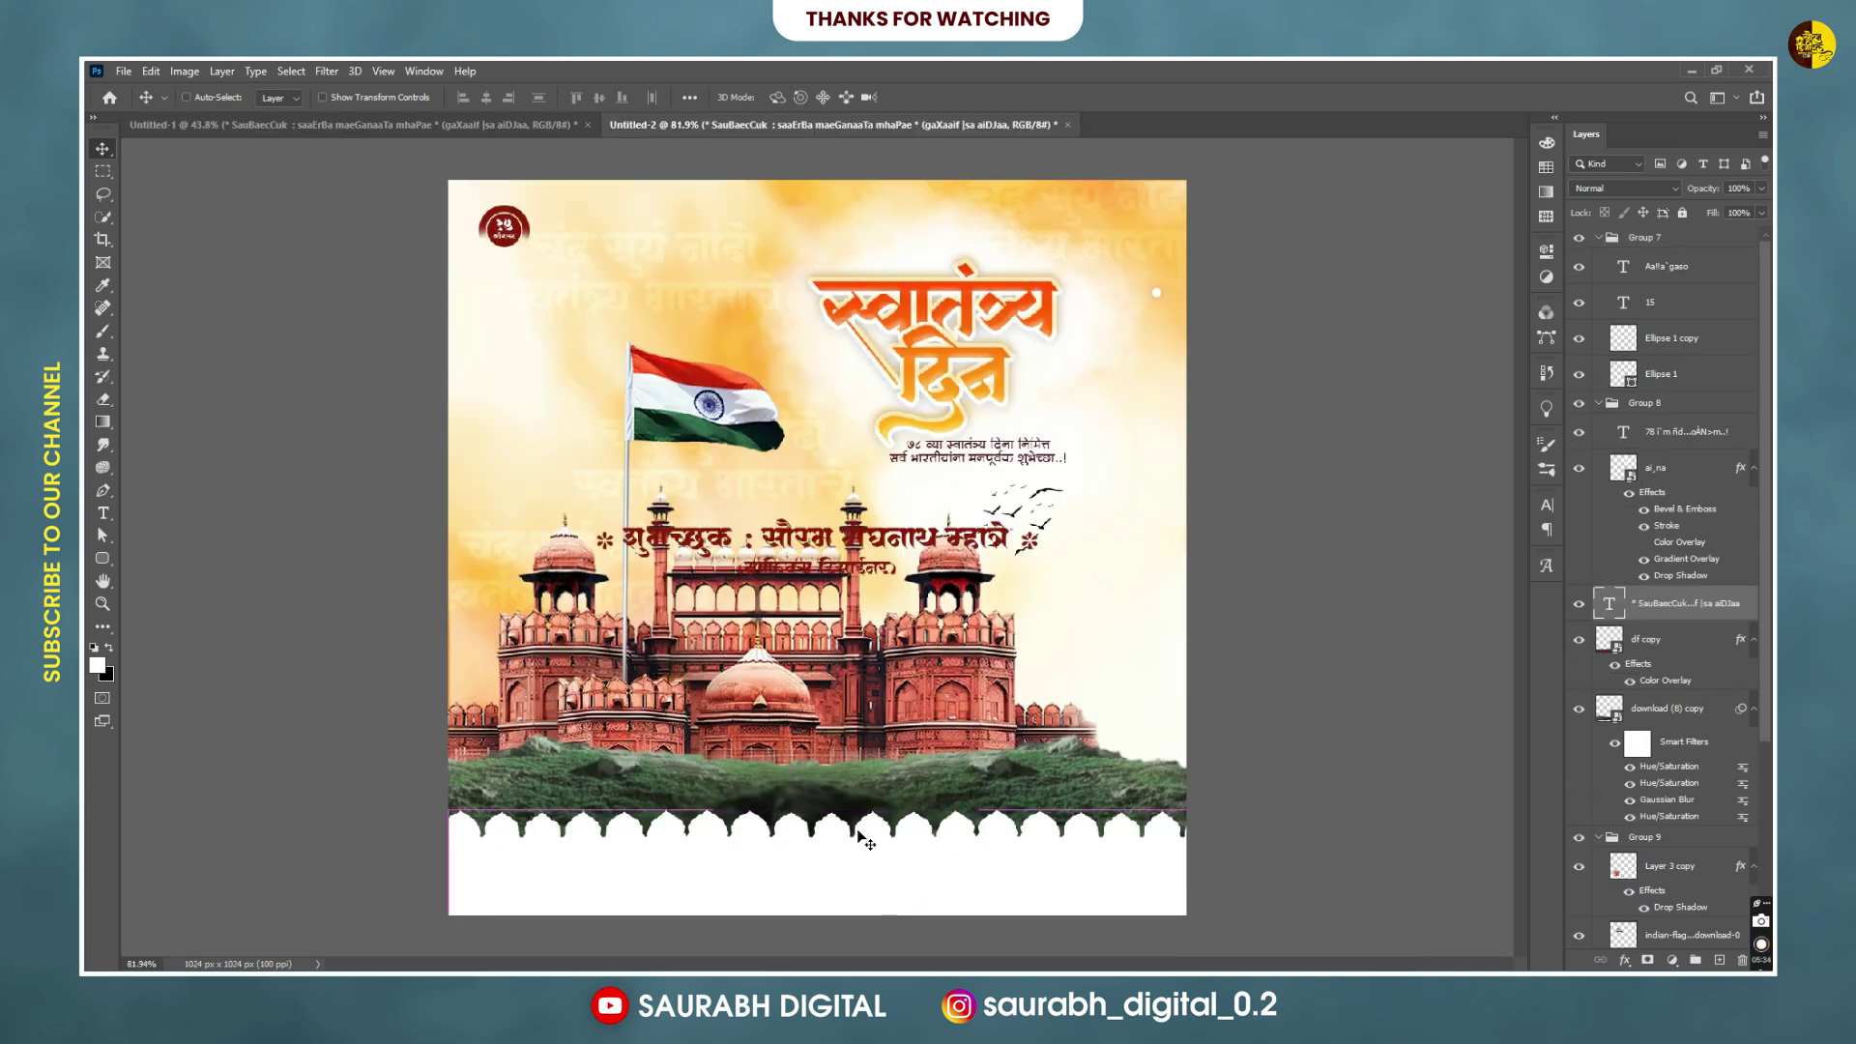
Place the greeting on the white bottom strip, slightly smaller, nudged left and up.
{"action": "key", "text": "ctrl+t"}
{"action": "mouse_move", "coordinate": [671, 611]}
{"action": "left_mouse_down"}
{"action": "mouse_move", "coordinate": [733, 870]}
{"action": "mouse_move", "coordinate": [720, 894]}
{"action": "left_mouse_up"}
{"action": "left_click_drag", "start_coordinate": [949, 932], "coordinate": [940, 926]}
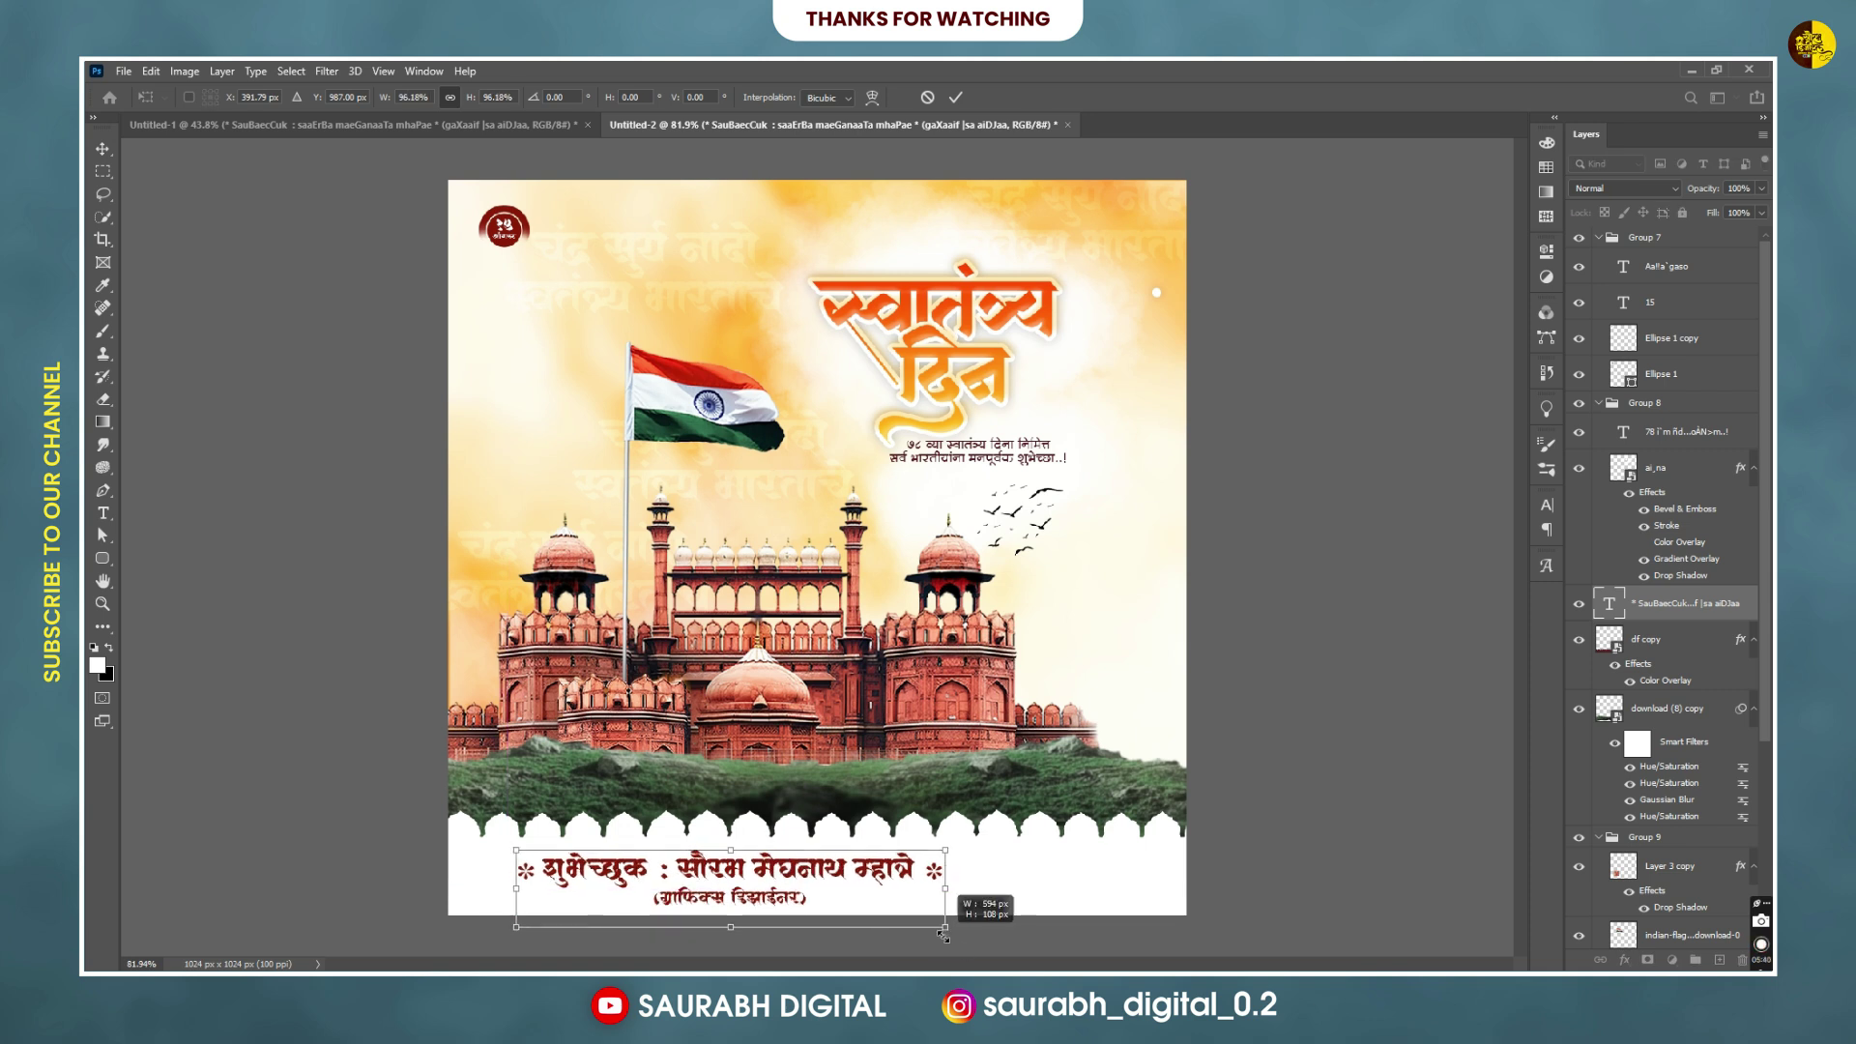
{"action": "key", "text": "Return"}
{"action": "key", "text": "Left"}
{"action": "key", "text": "Left"}
{"action": "key", "text": "Left"}
{"action": "key", "text": "Left"}
{"action": "key", "text": "Left"}
{"action": "key", "text": "Left"}
{"action": "key", "text": "Up"}
{"action": "key", "text": "Up"}
{"action": "key", "text": "Up"}
{"action": "key", "text": "Left"}
{"action": "key", "text": "Left"}
{"action": "key", "text": "Left"}
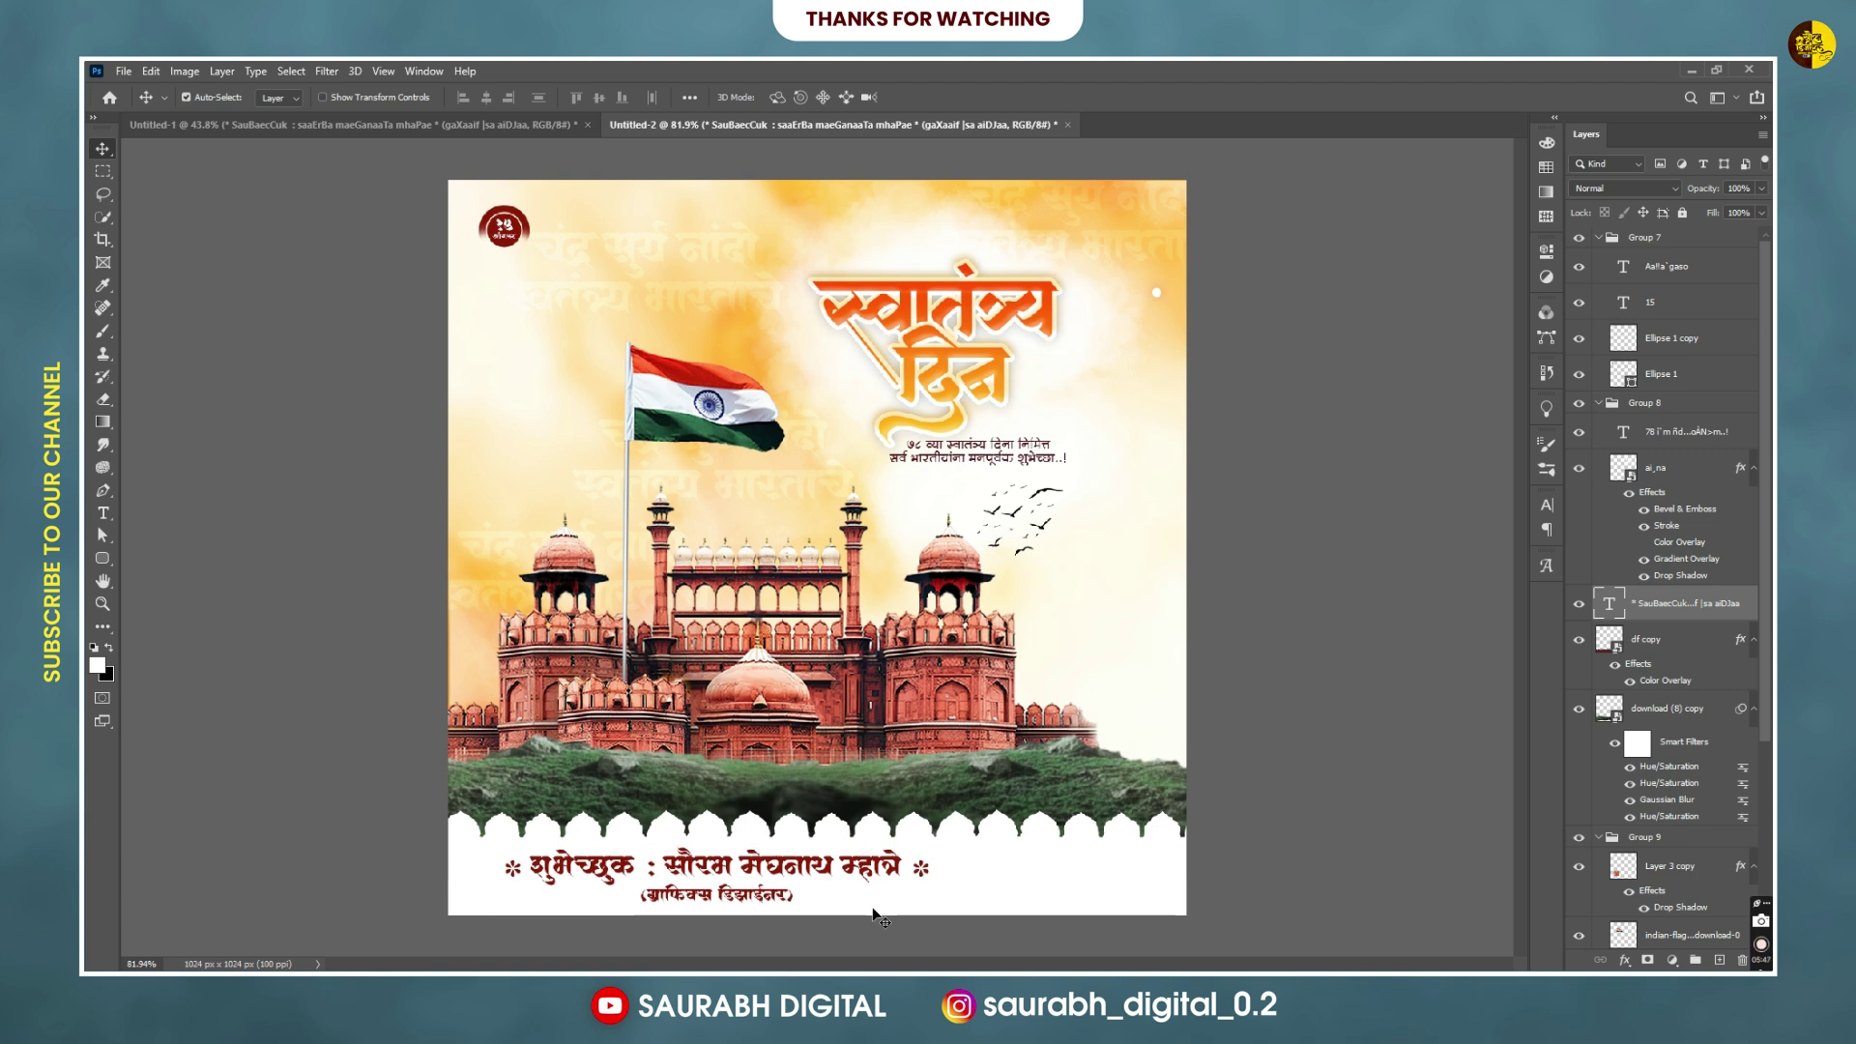
Drag the portrait photo group (Group 10) from Untitled-1 into the Untitled-2 poster.
{"action": "left_click", "coordinate": [277, 127]}
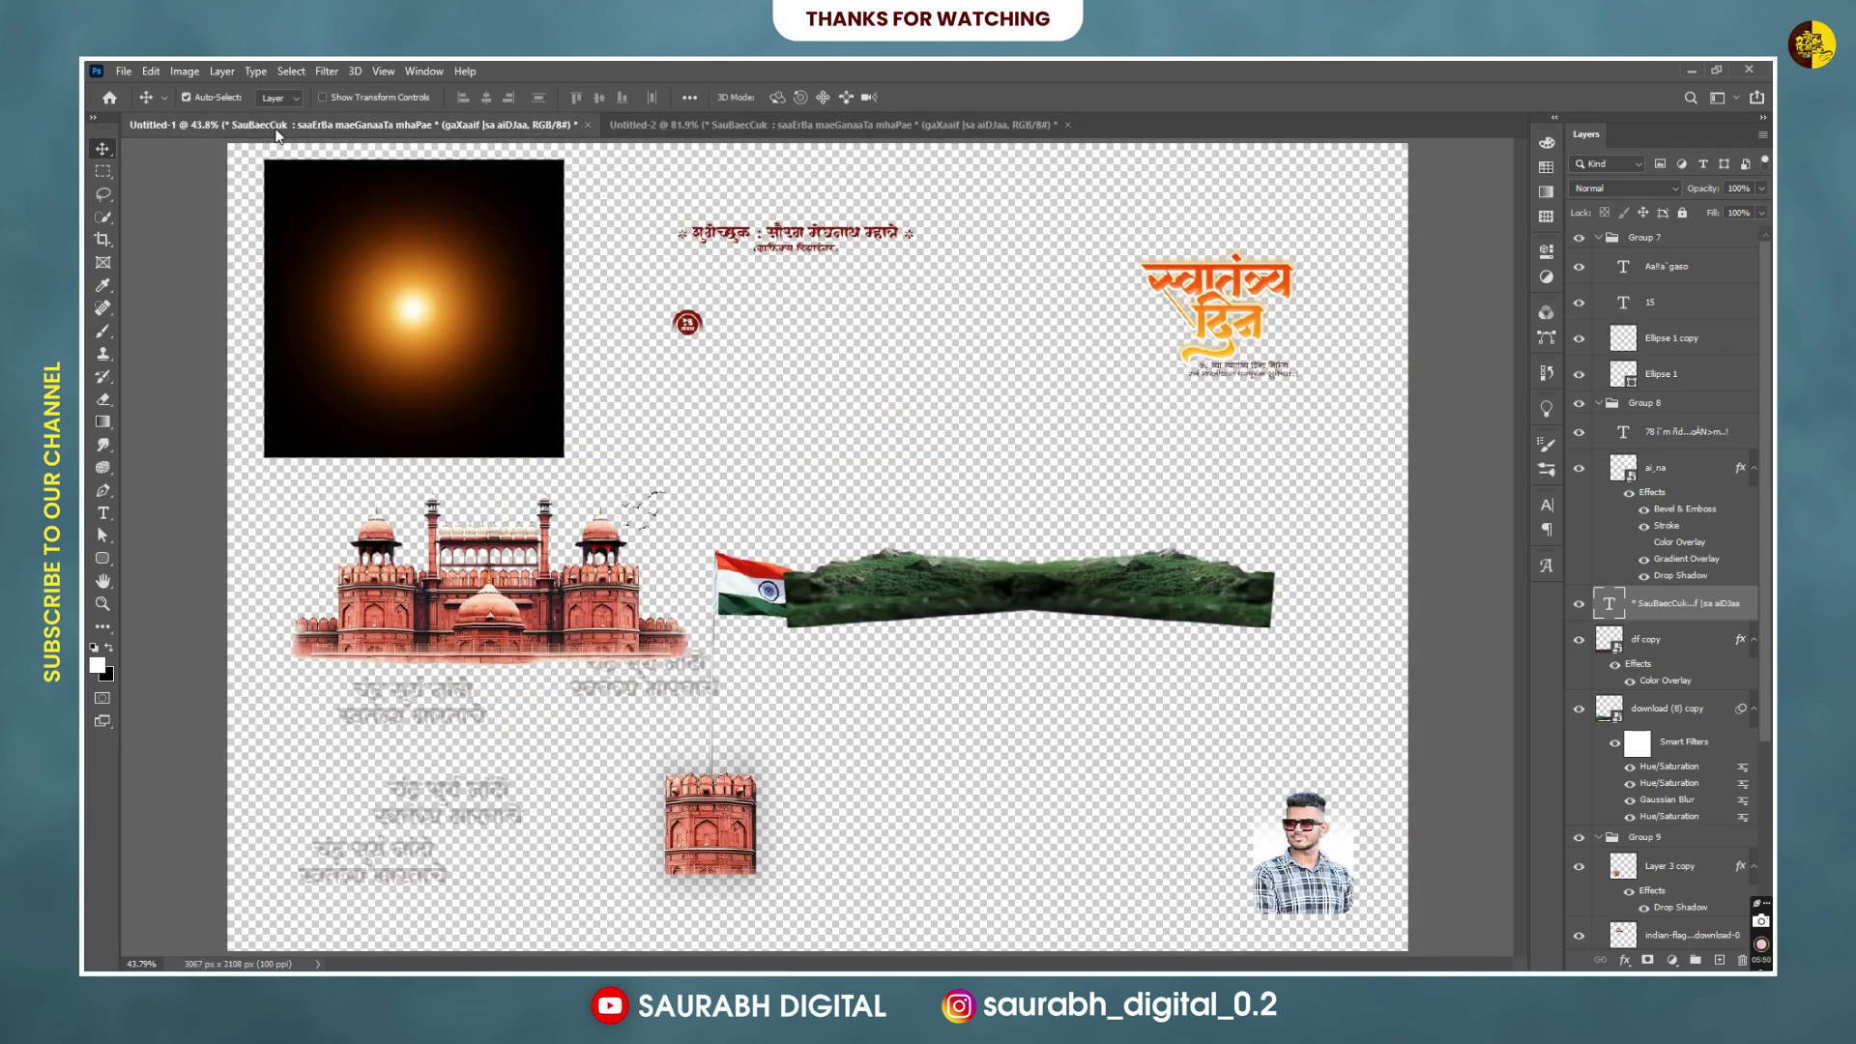
{"action": "left_click", "coordinate": [1276, 860], "text": "ctrl"}
{"action": "right_click", "coordinate": [1271, 860]}
{"action": "left_click", "coordinate": [1295, 875]}
{"action": "left_click_drag", "start_coordinate": [1250, 839], "coordinate": [1196, 808]}
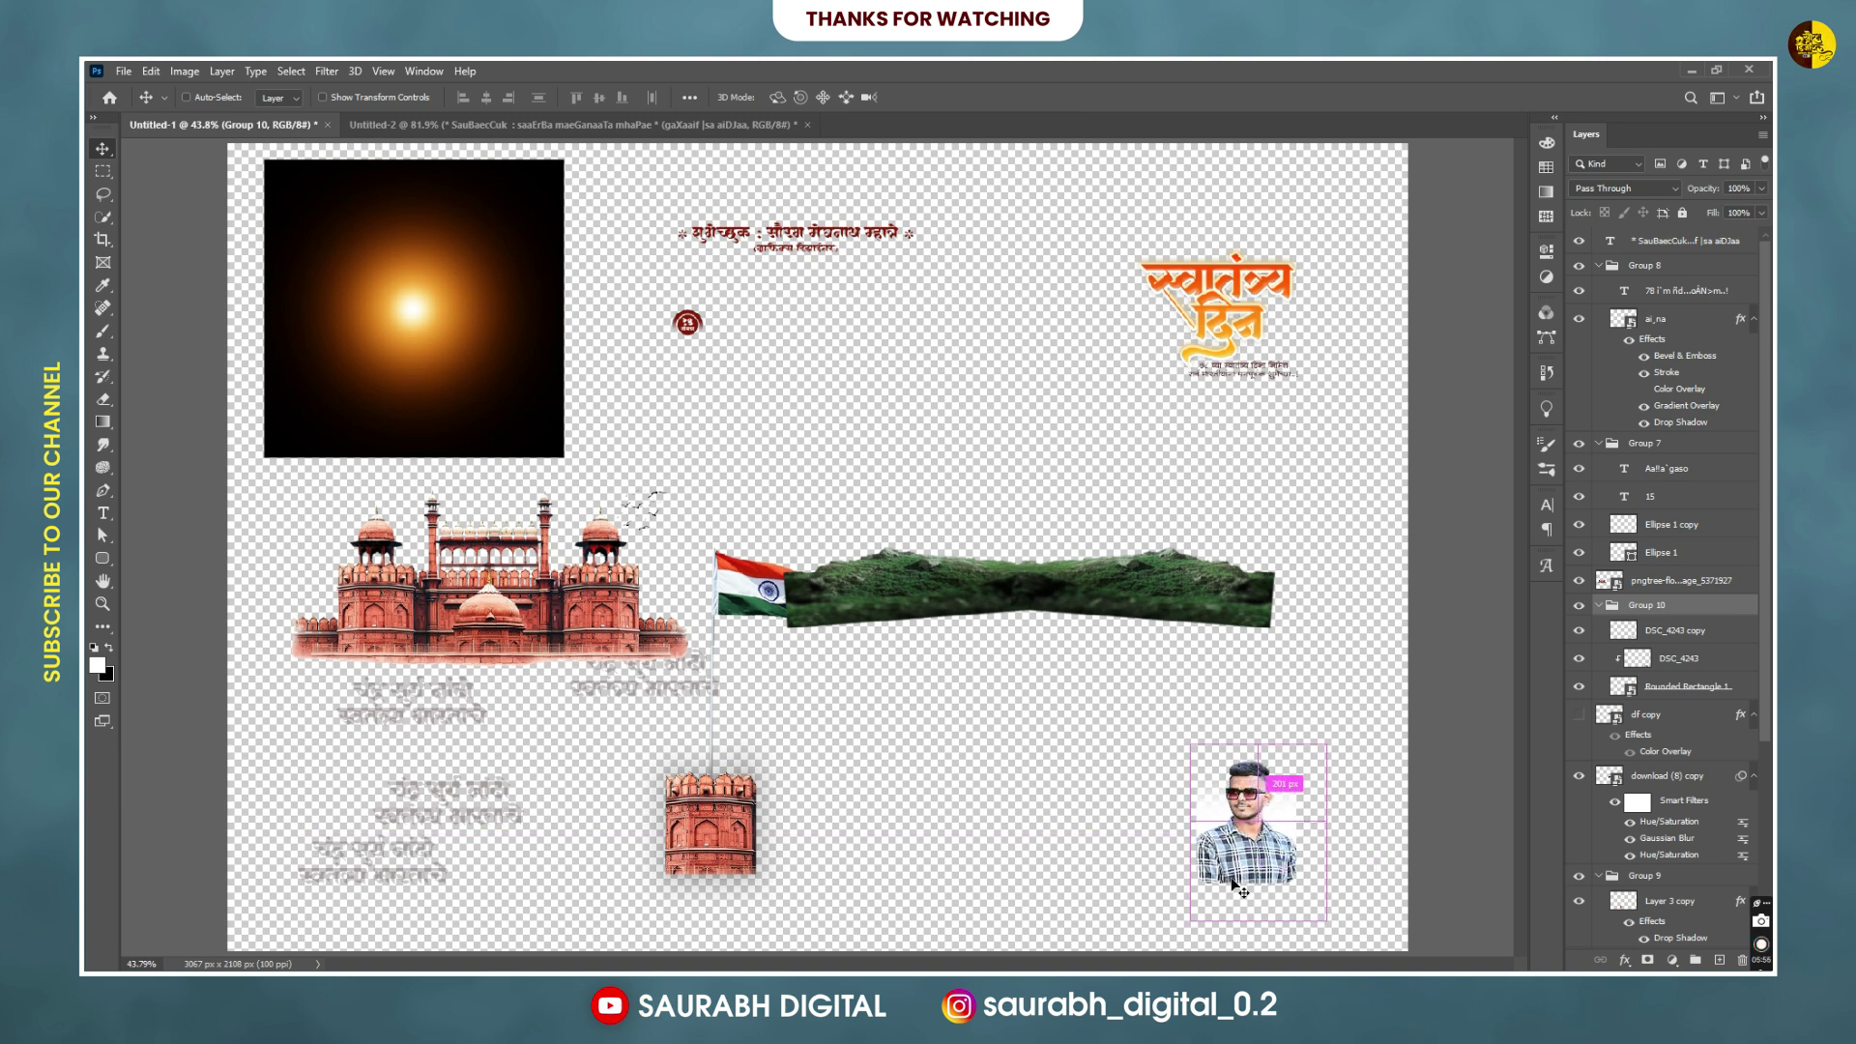
{"action": "left_click", "coordinate": [437, 125]}
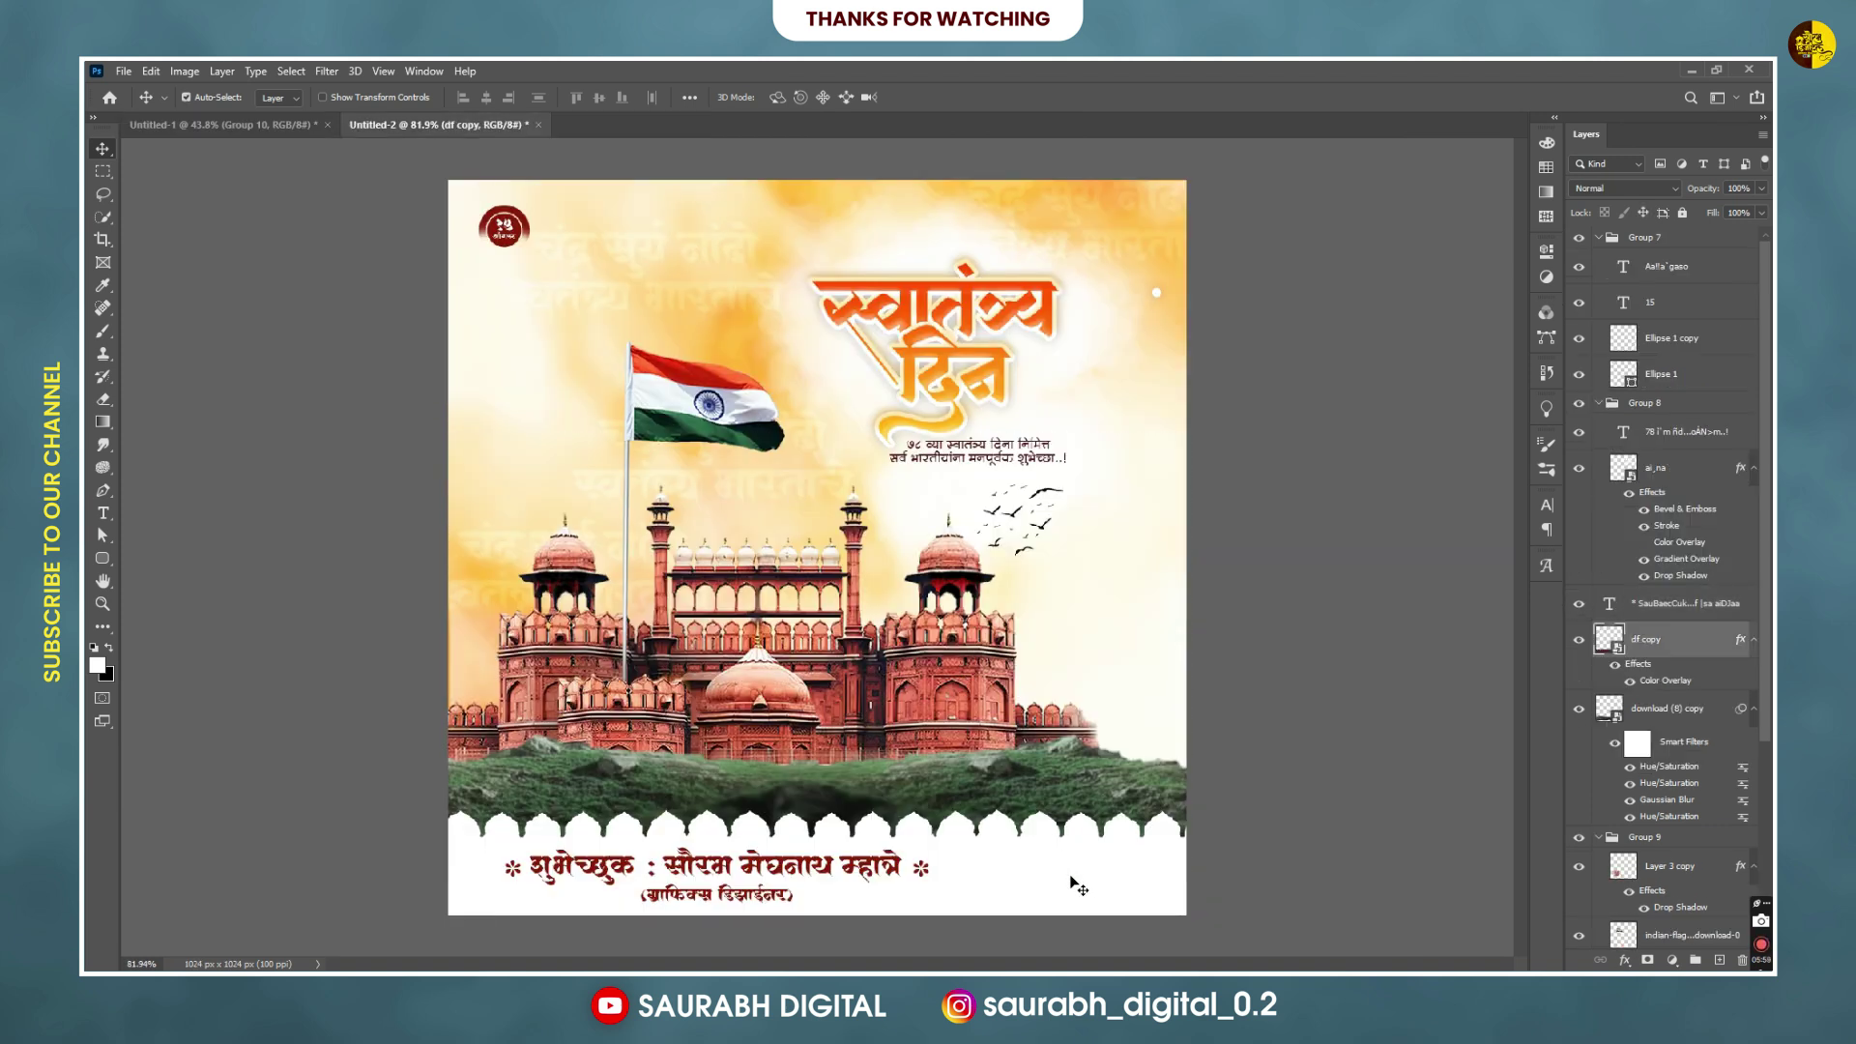
{"action": "left_click_drag", "start_coordinate": [1078, 886], "coordinate": [1052, 840]}
Scale the portrait photo to about 90% and place it in the poster's bottom-right corner.
{"action": "key", "text": "ctrl+t"}
{"action": "left_click_drag", "start_coordinate": [824, 559], "coordinate": [1064, 793]}
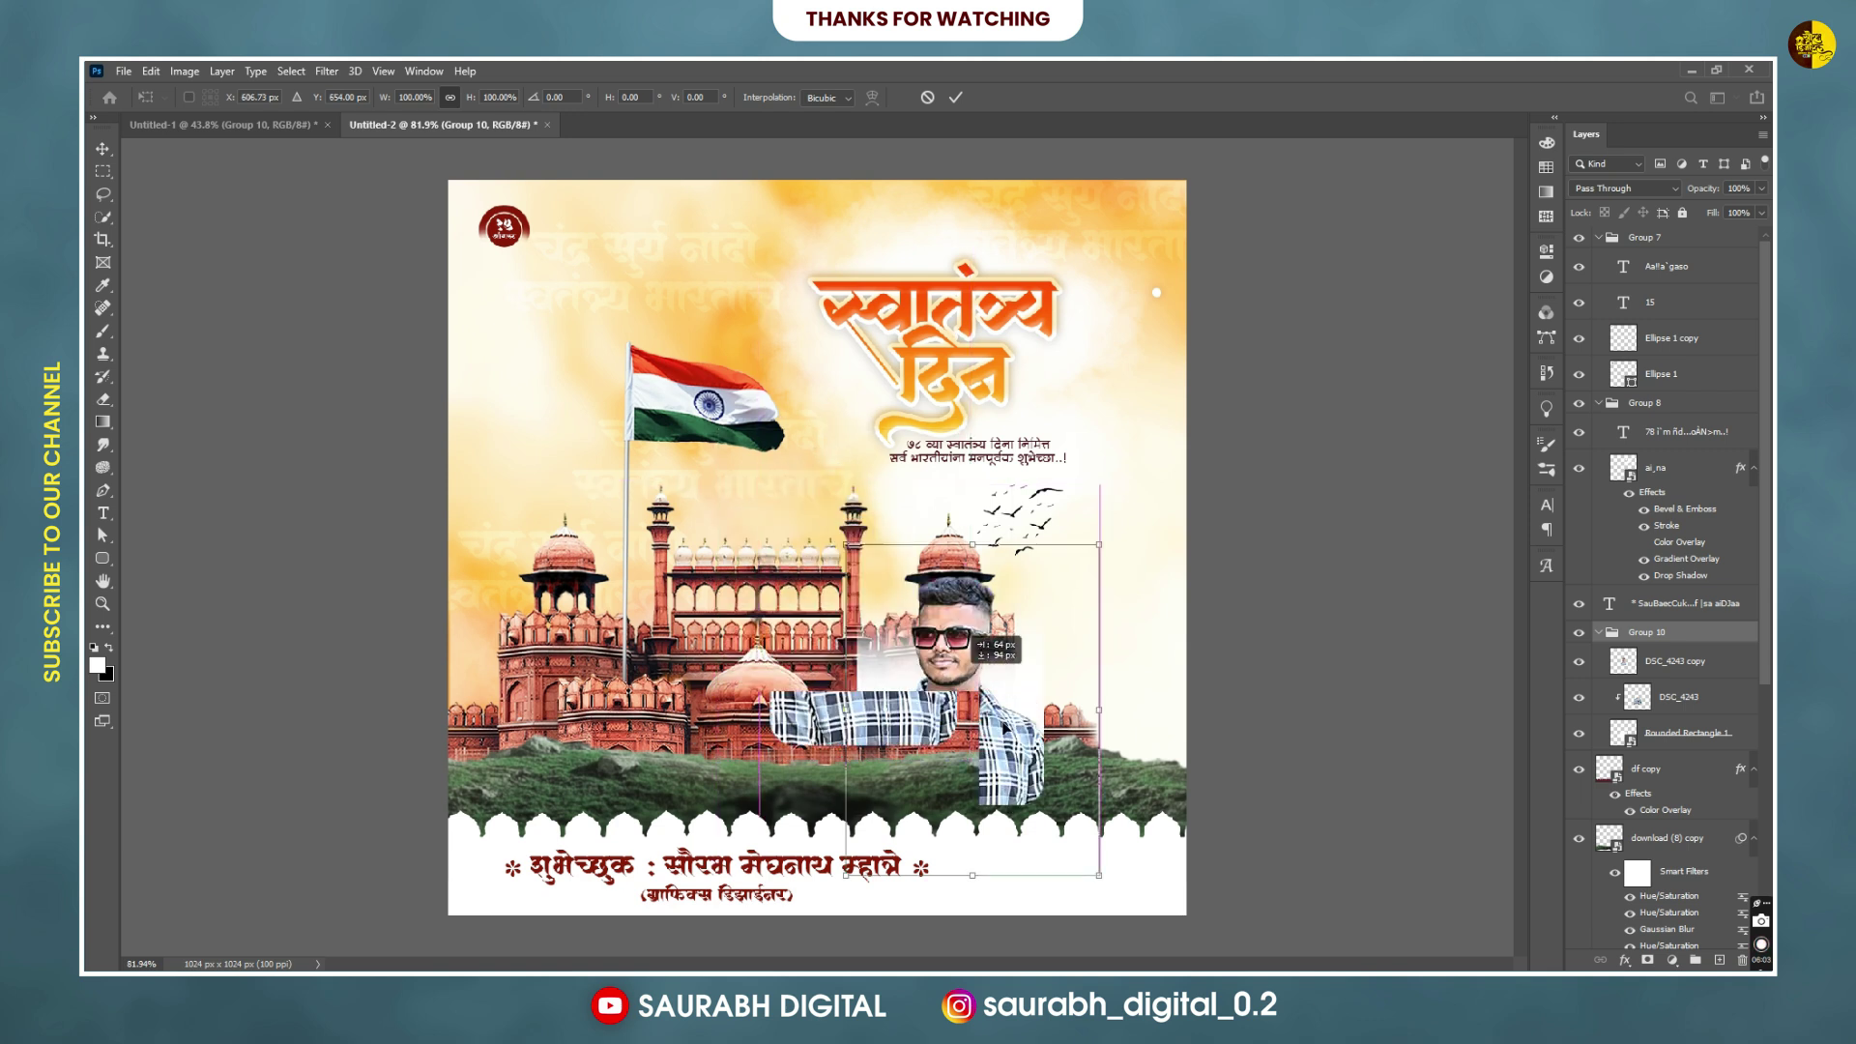
{"action": "left_click_drag", "start_coordinate": [1082, 644], "coordinate": [1082, 663]}
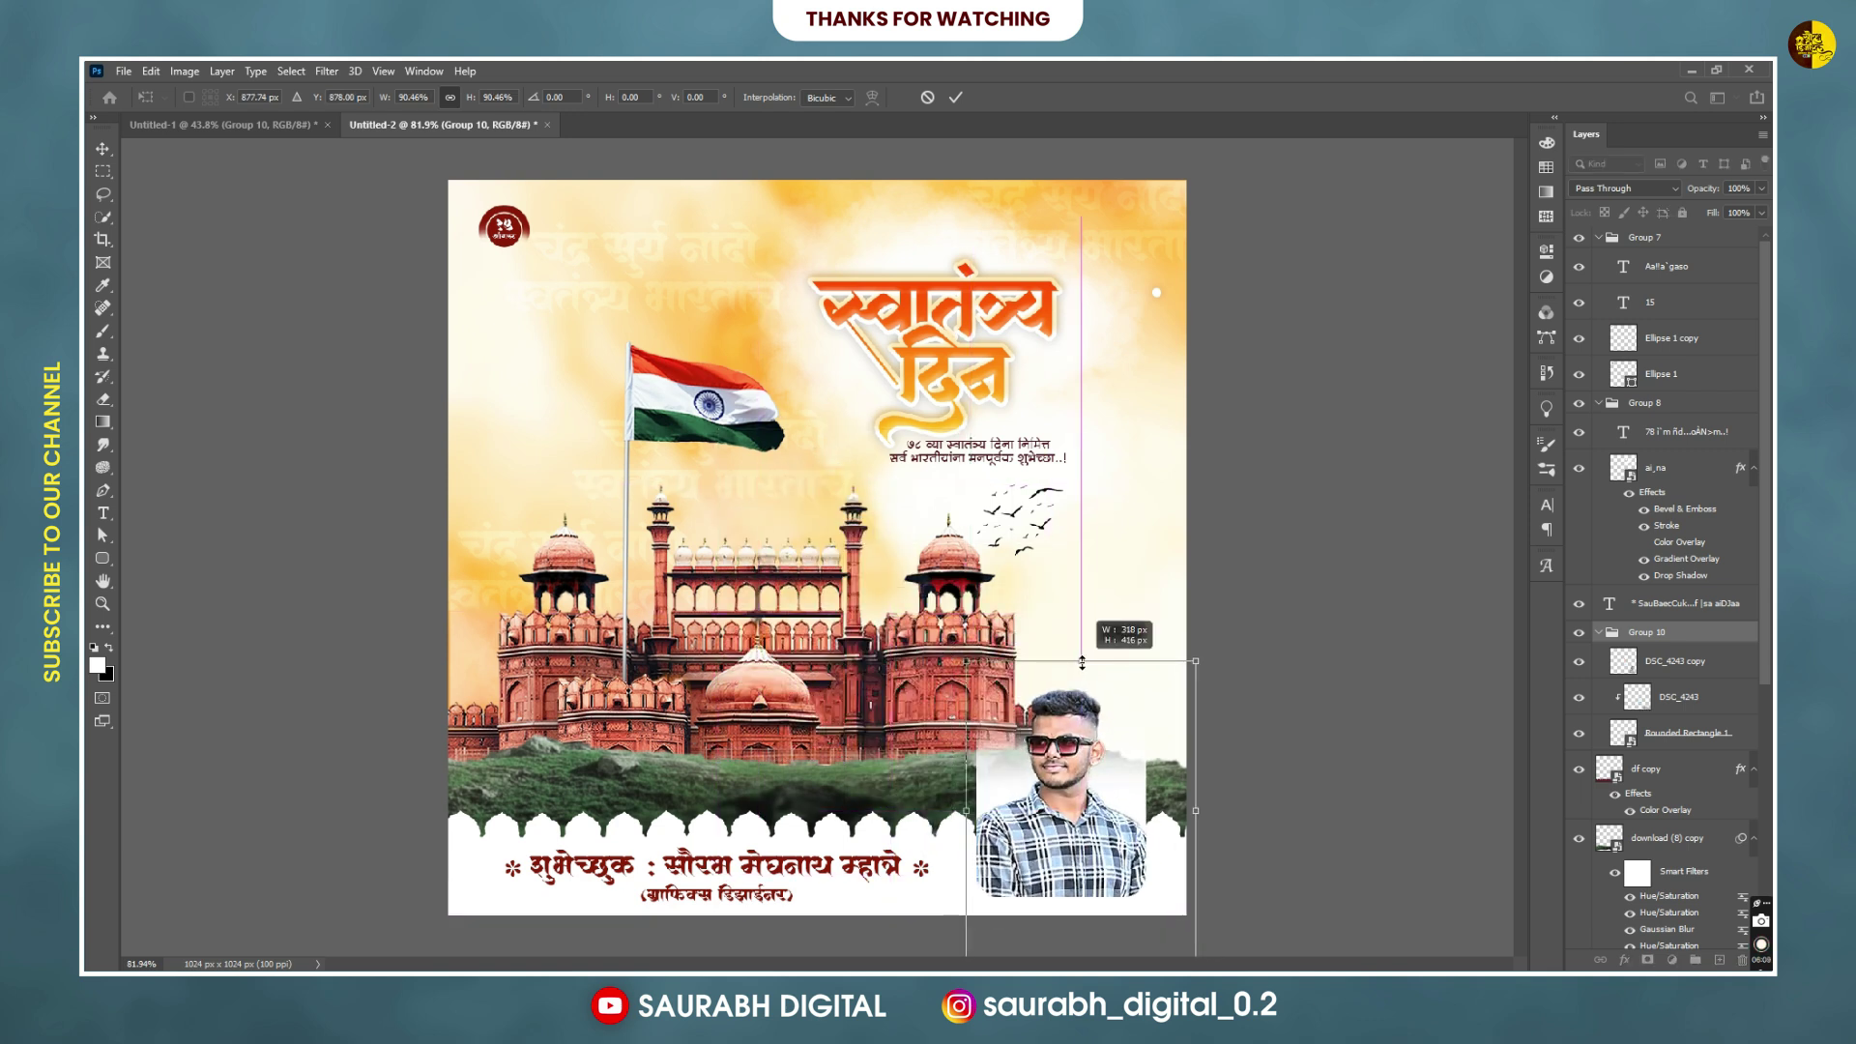
{"action": "left_click_drag", "start_coordinate": [1108, 756], "coordinate": [1112, 756]}
{"action": "key", "text": "Return"}
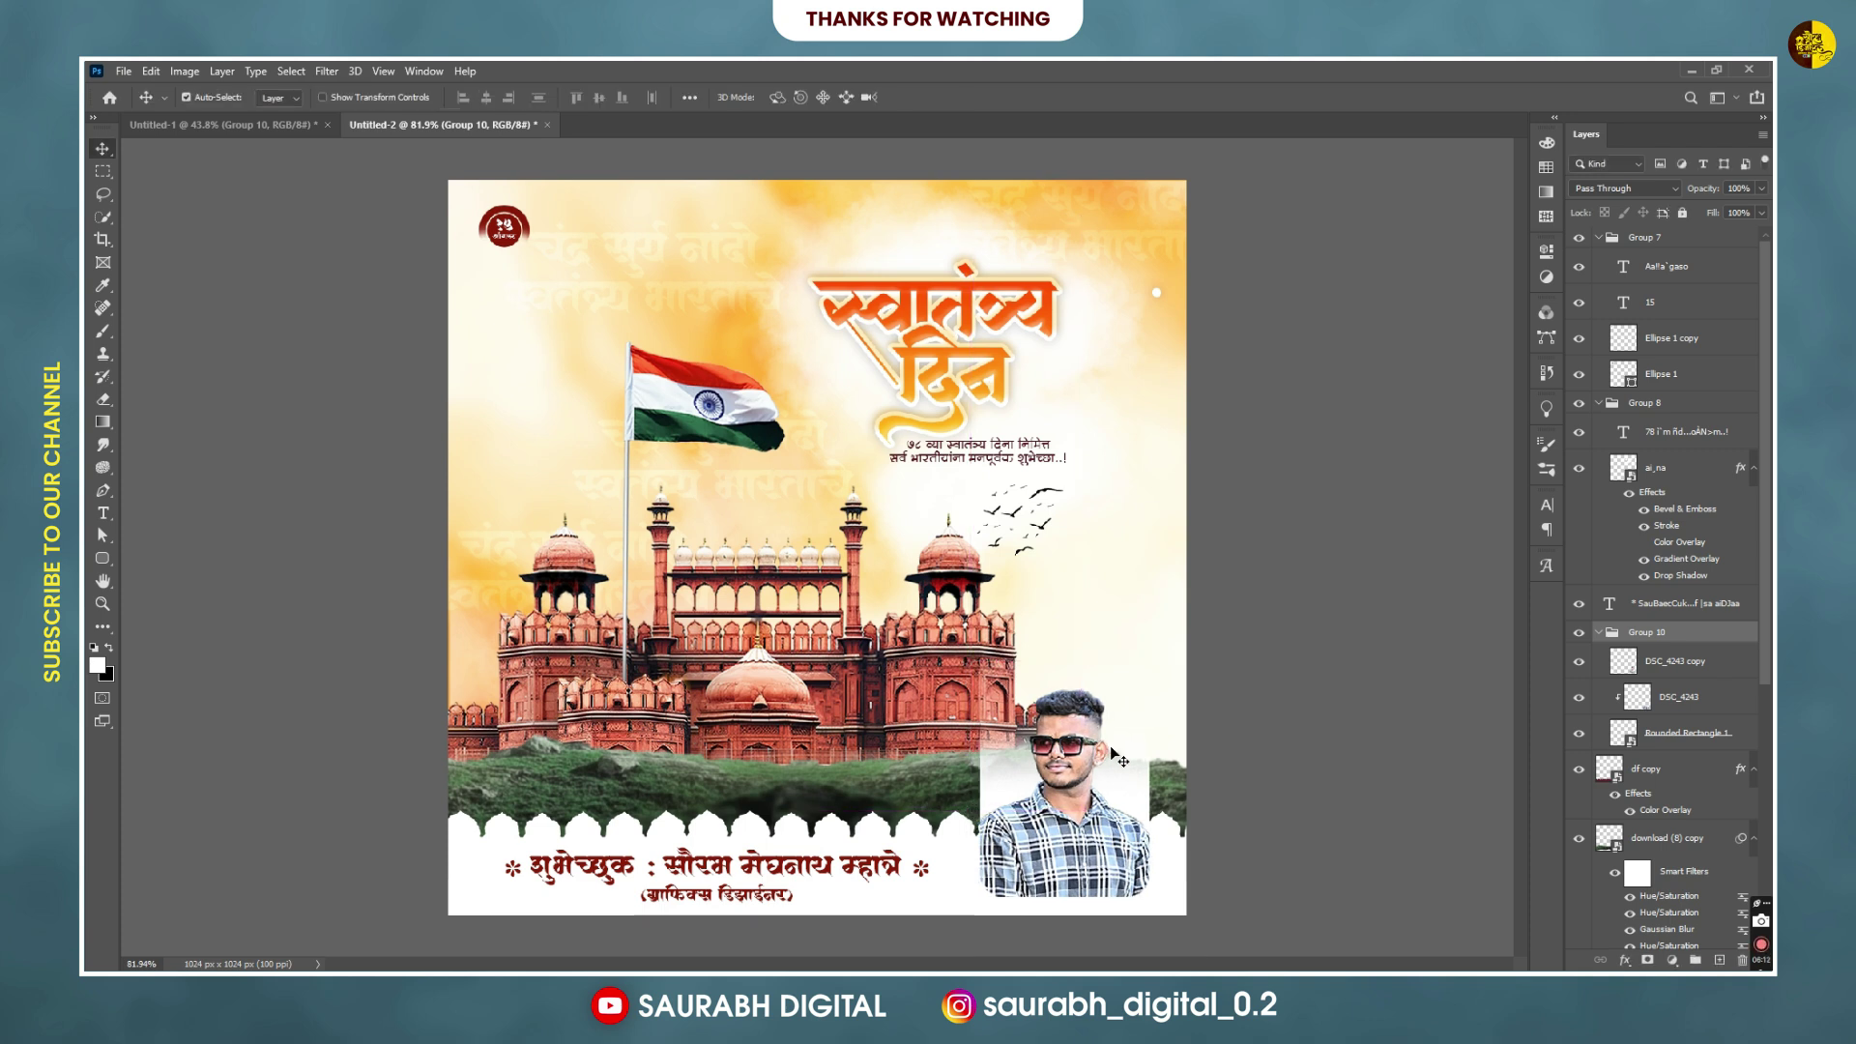
{"action": "left_click", "coordinate": [1601, 633]}
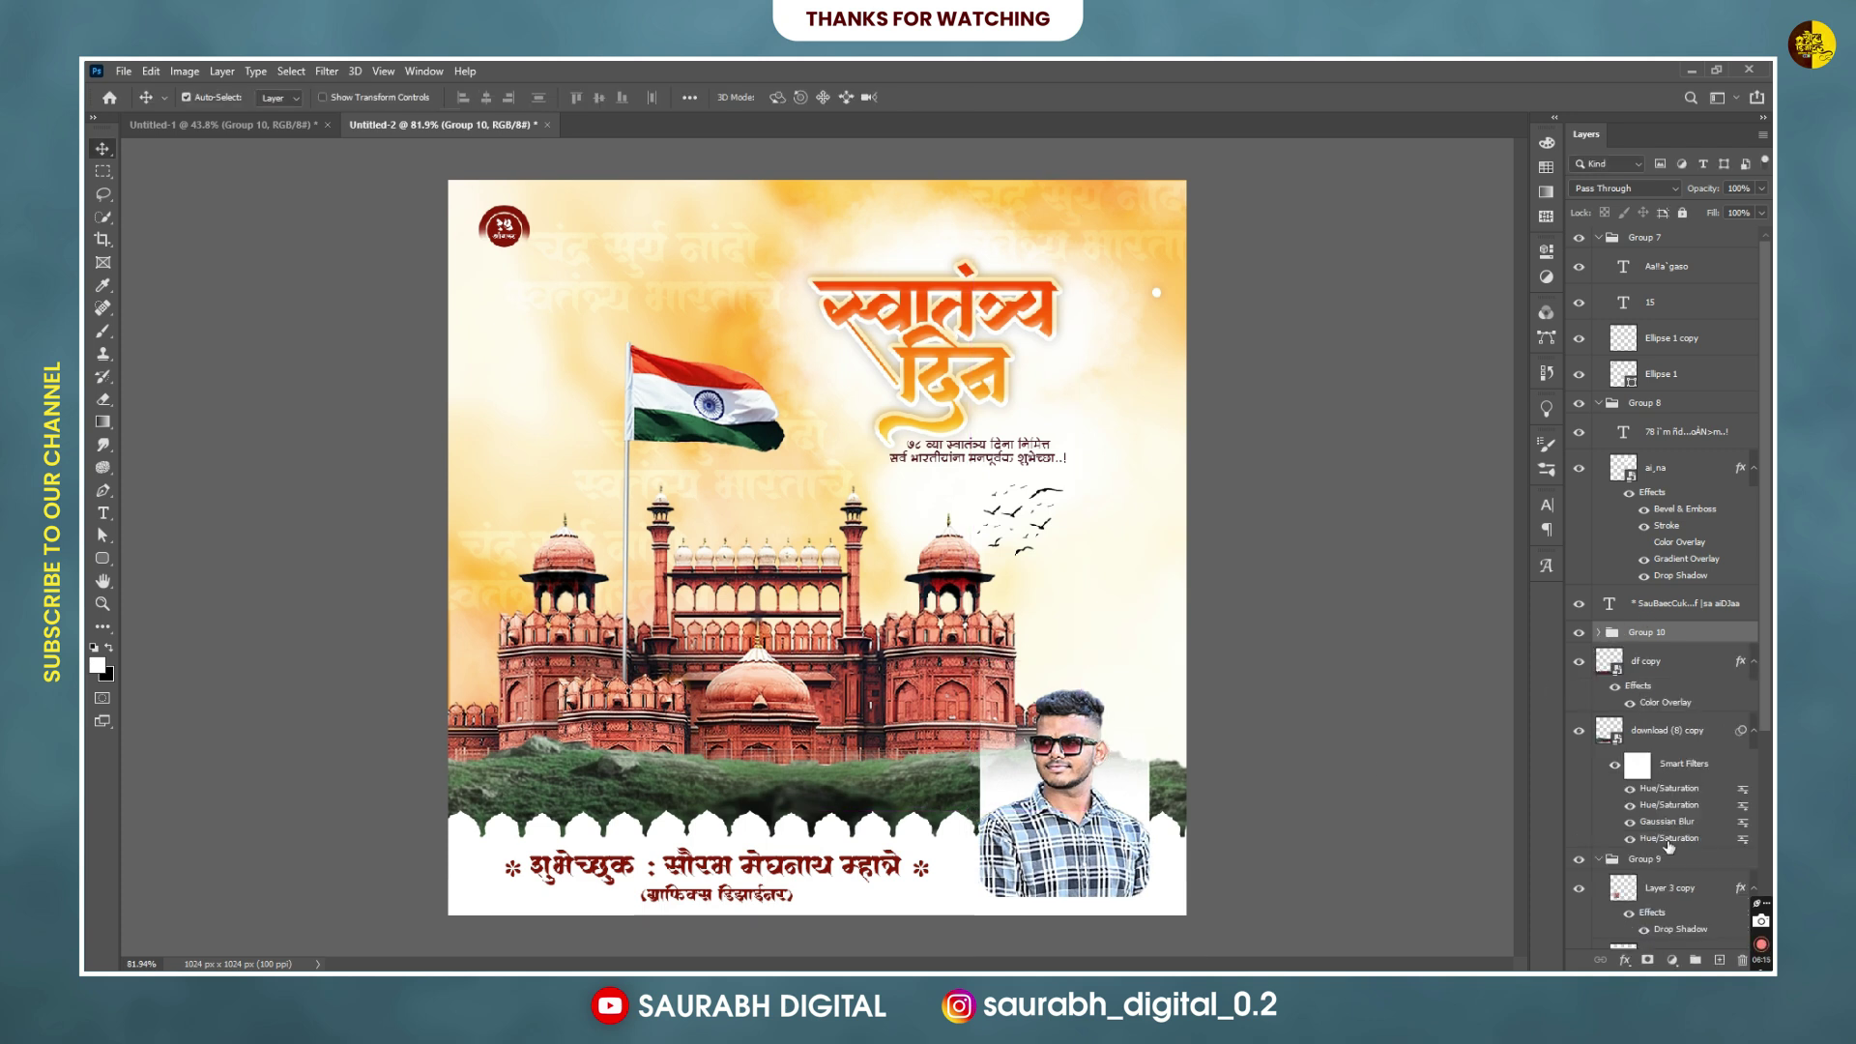
{"action": "left_click", "coordinate": [1162, 831]}
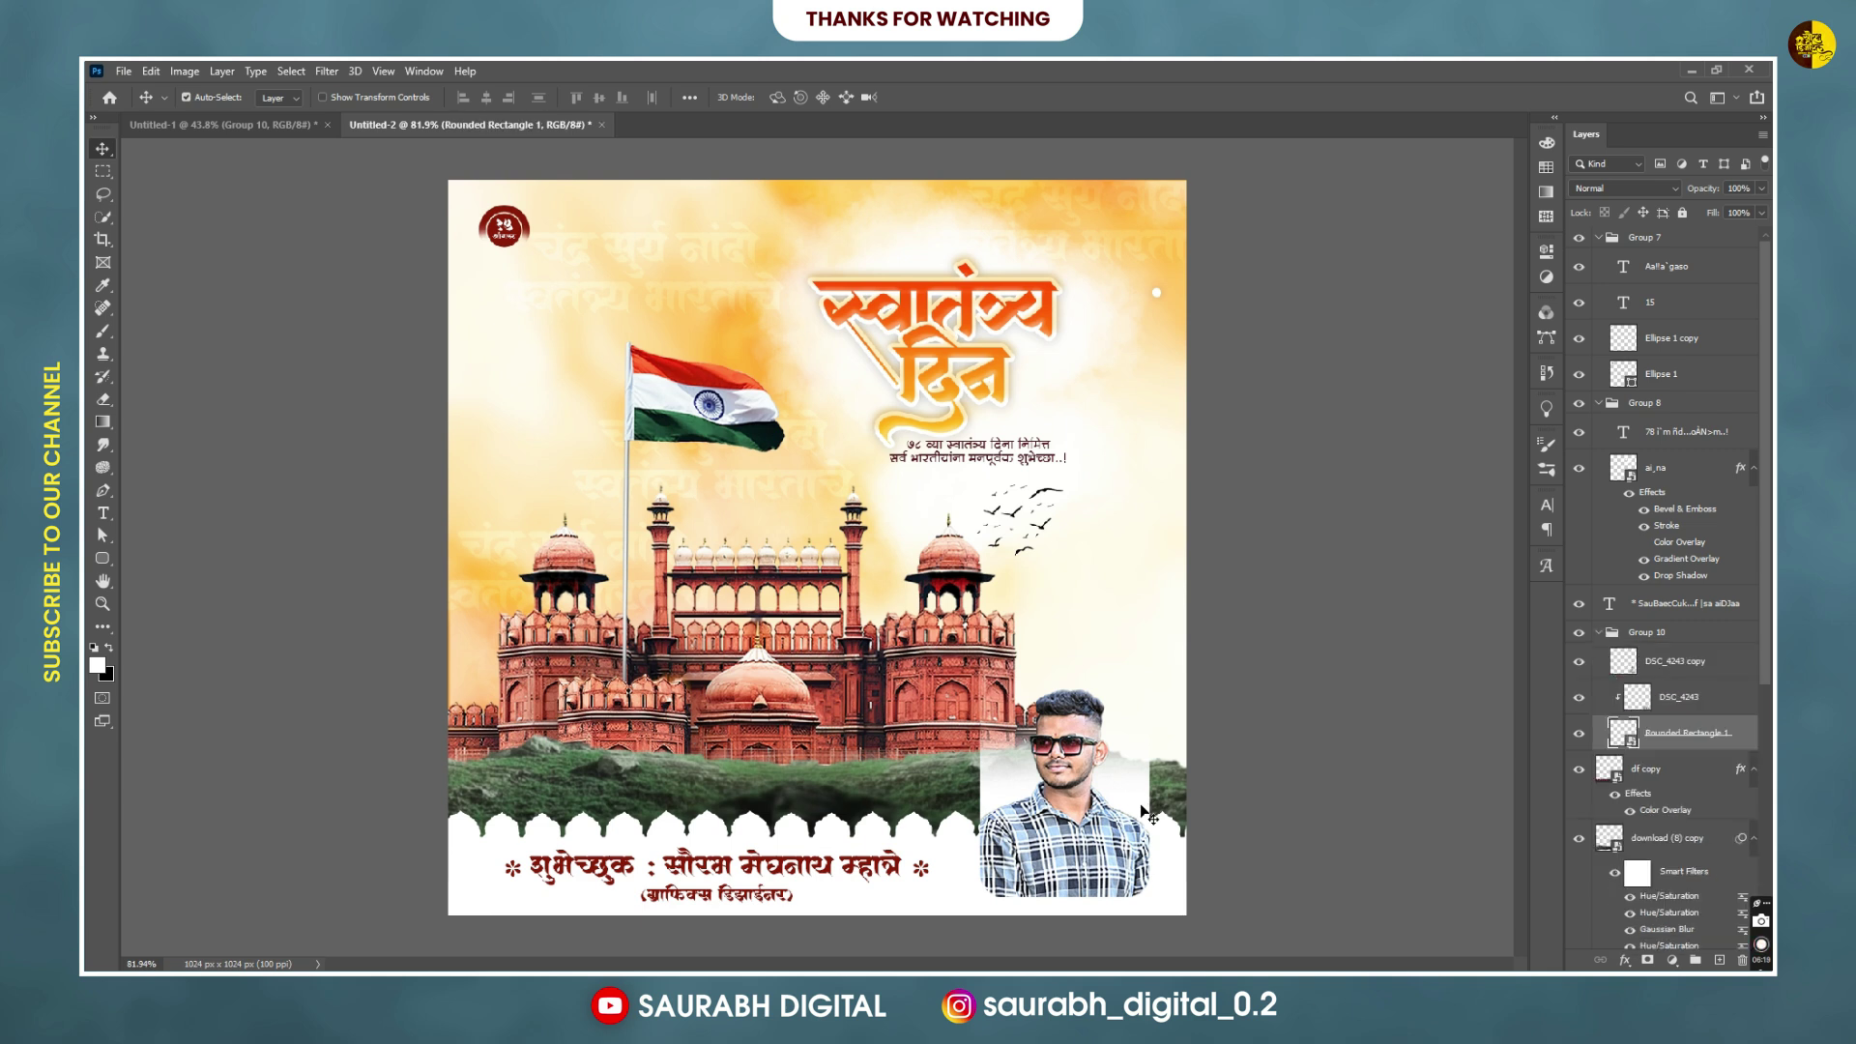
Give the portrait frame a drop shadow with opacity 48, distance 20 and size 35.
{"action": "left_click", "coordinate": [1582, 737]}
{"action": "left_click", "coordinate": [1624, 960]}
{"action": "left_click", "coordinate": [1667, 955]}
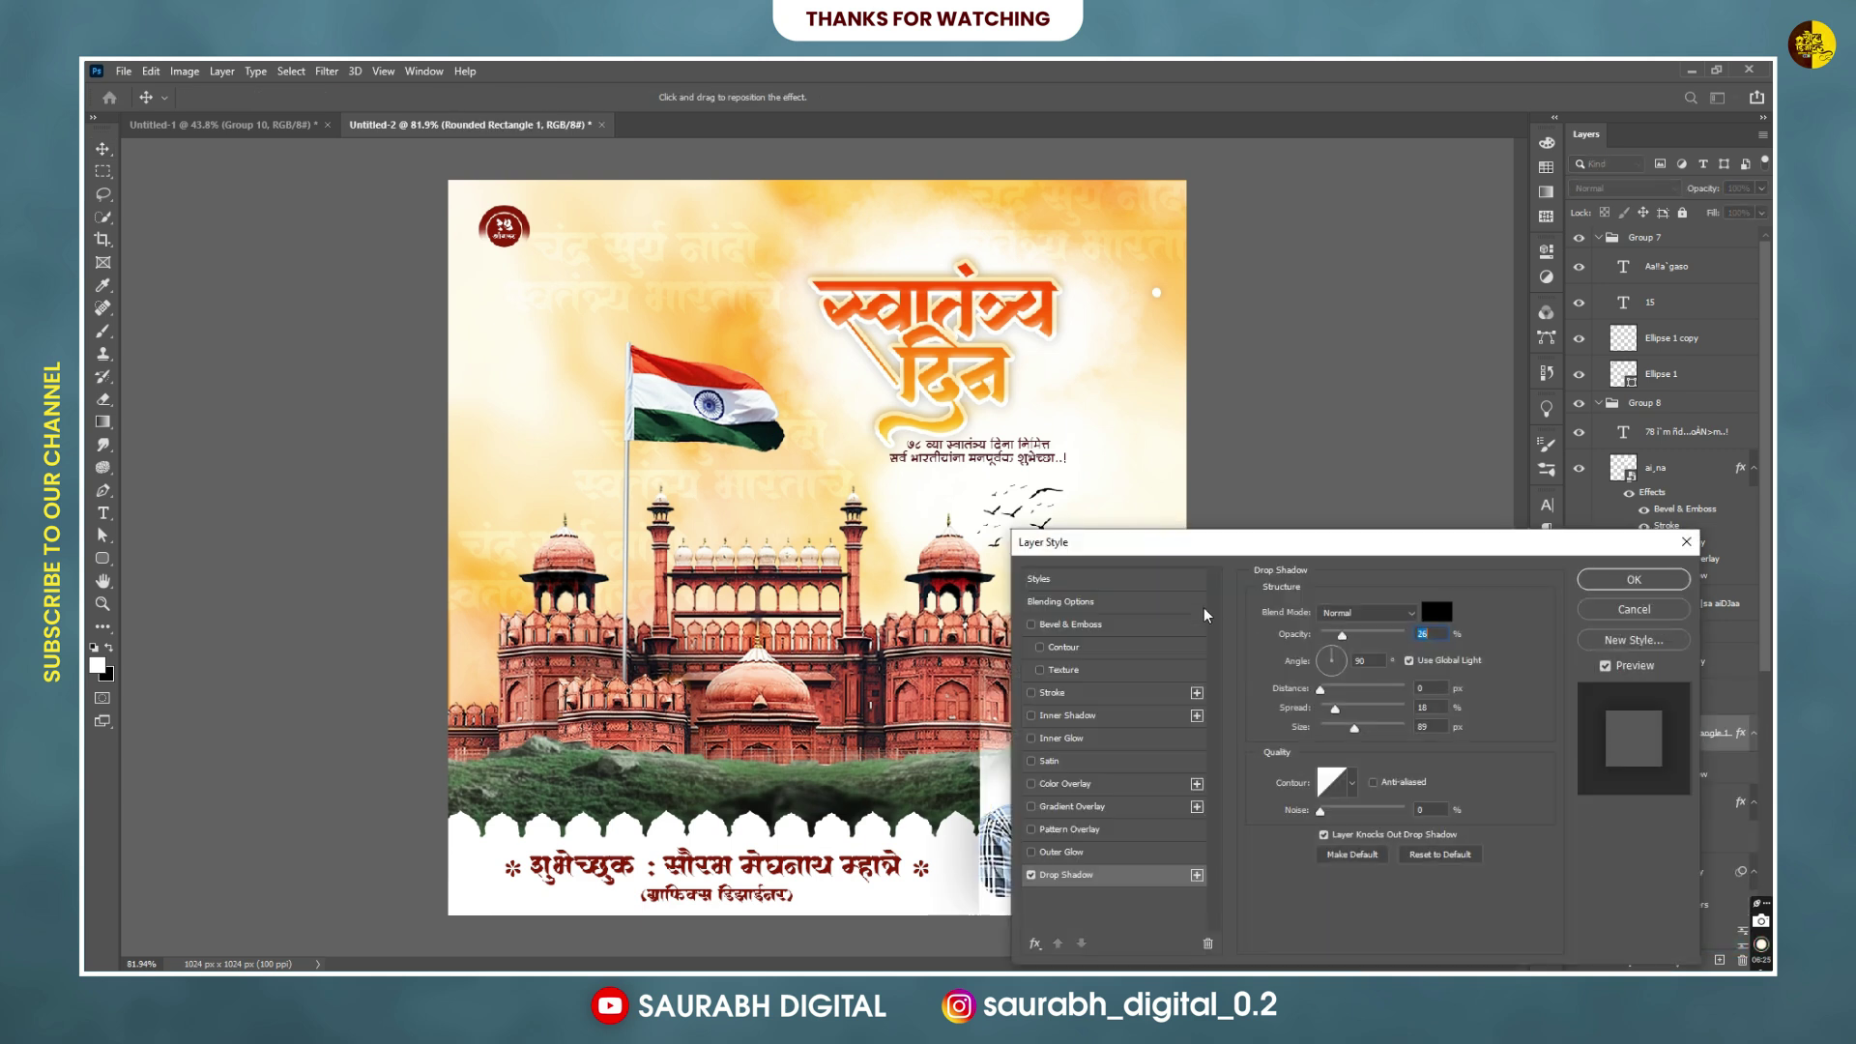
{"action": "left_click_drag", "start_coordinate": [1209, 541], "coordinate": [1229, 187]}
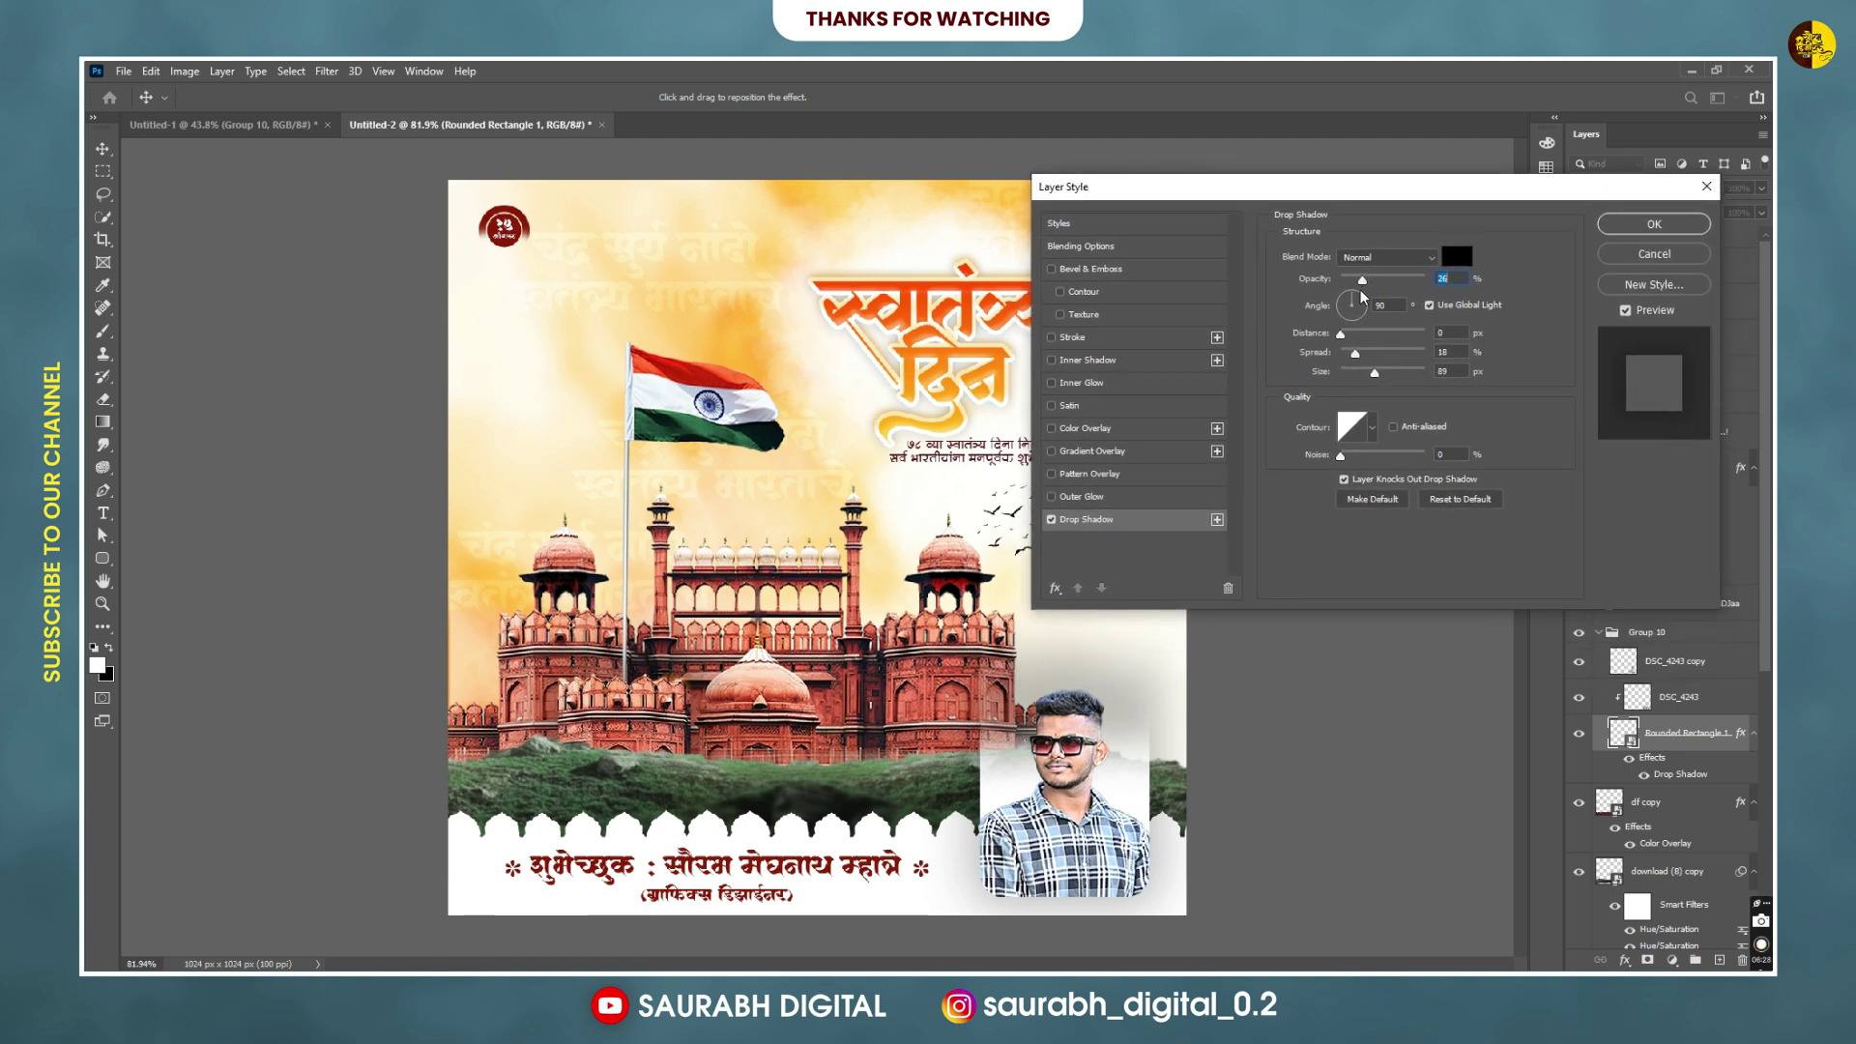
{"action": "type", "text": "48"}
{"action": "left_click_drag", "start_coordinate": [1111, 754], "coordinate": [1139, 819]}
{"action": "mouse_move", "coordinate": [1374, 373]}
{"action": "left_mouse_down"}
{"action": "mouse_move", "coordinate": [1345, 356]}
{"action": "mouse_move", "coordinate": [1357, 373]}
{"action": "left_mouse_up"}
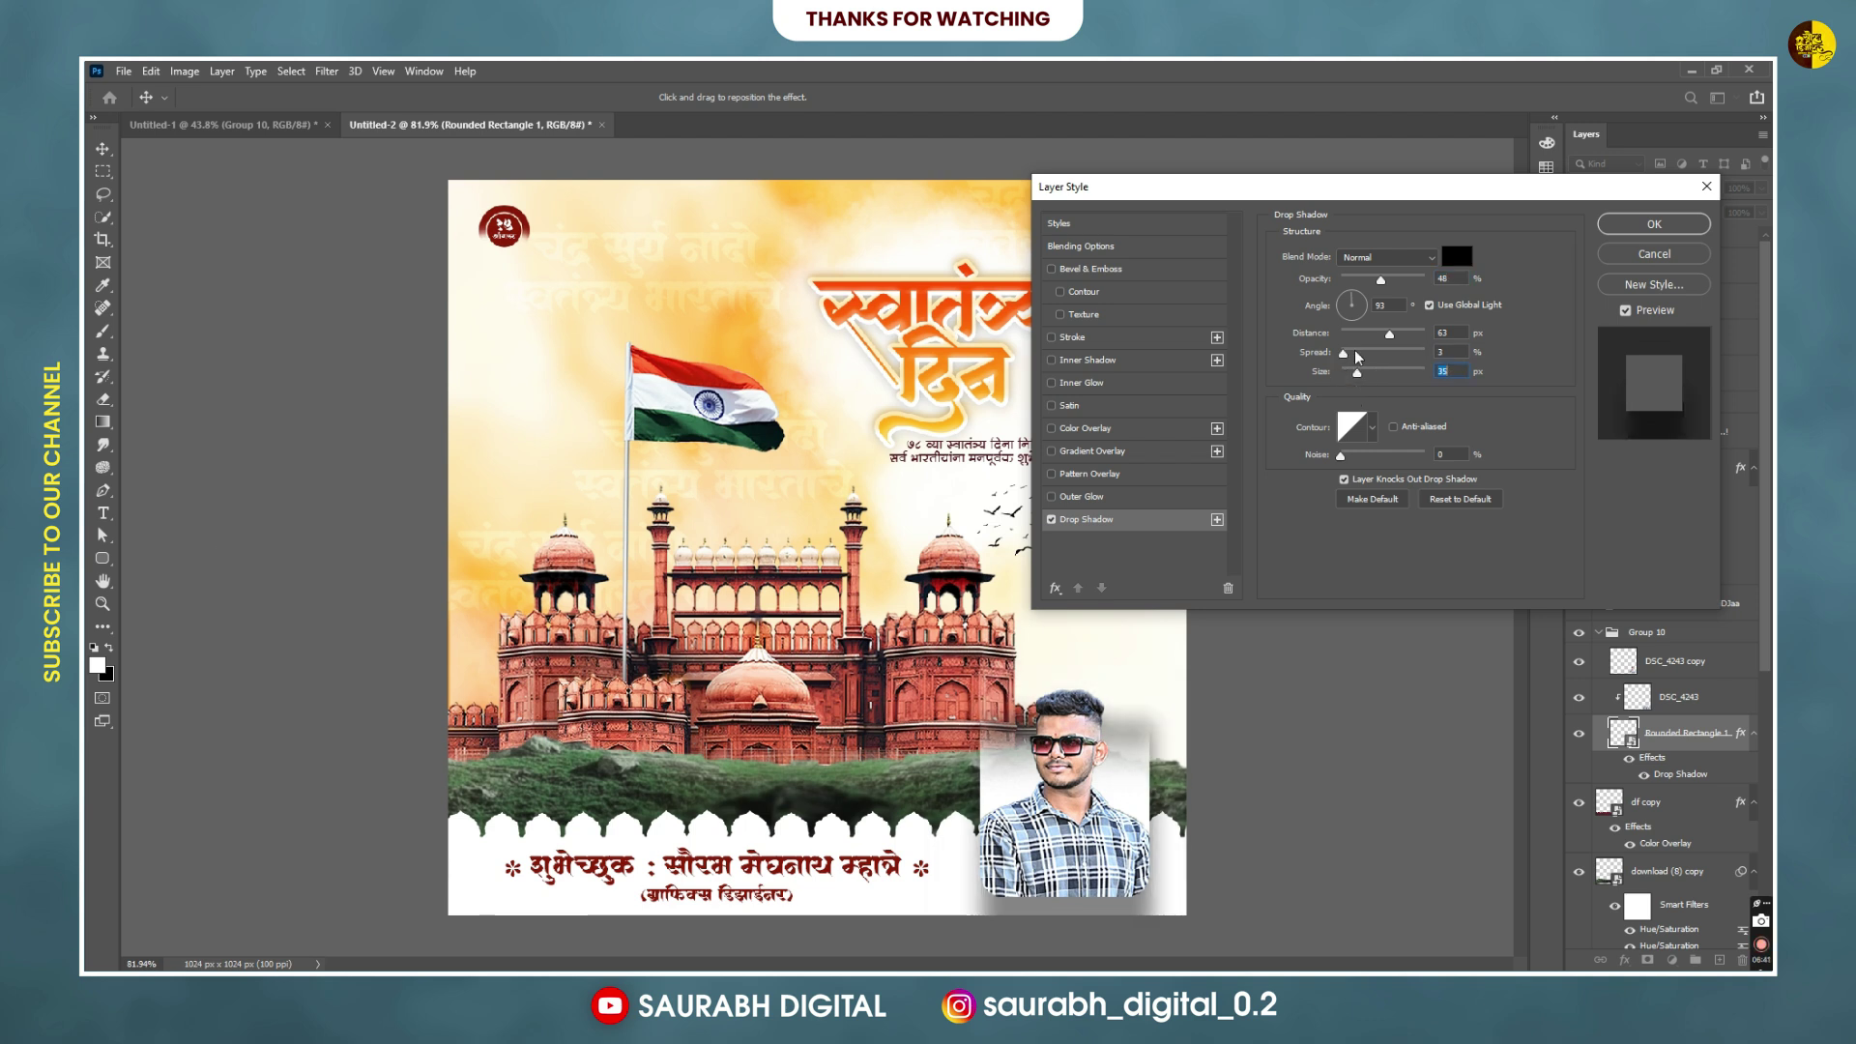
{"action": "left_click", "coordinate": [1360, 335]}
{"action": "left_click_drag", "start_coordinate": [1360, 335], "coordinate": [1357, 335]}
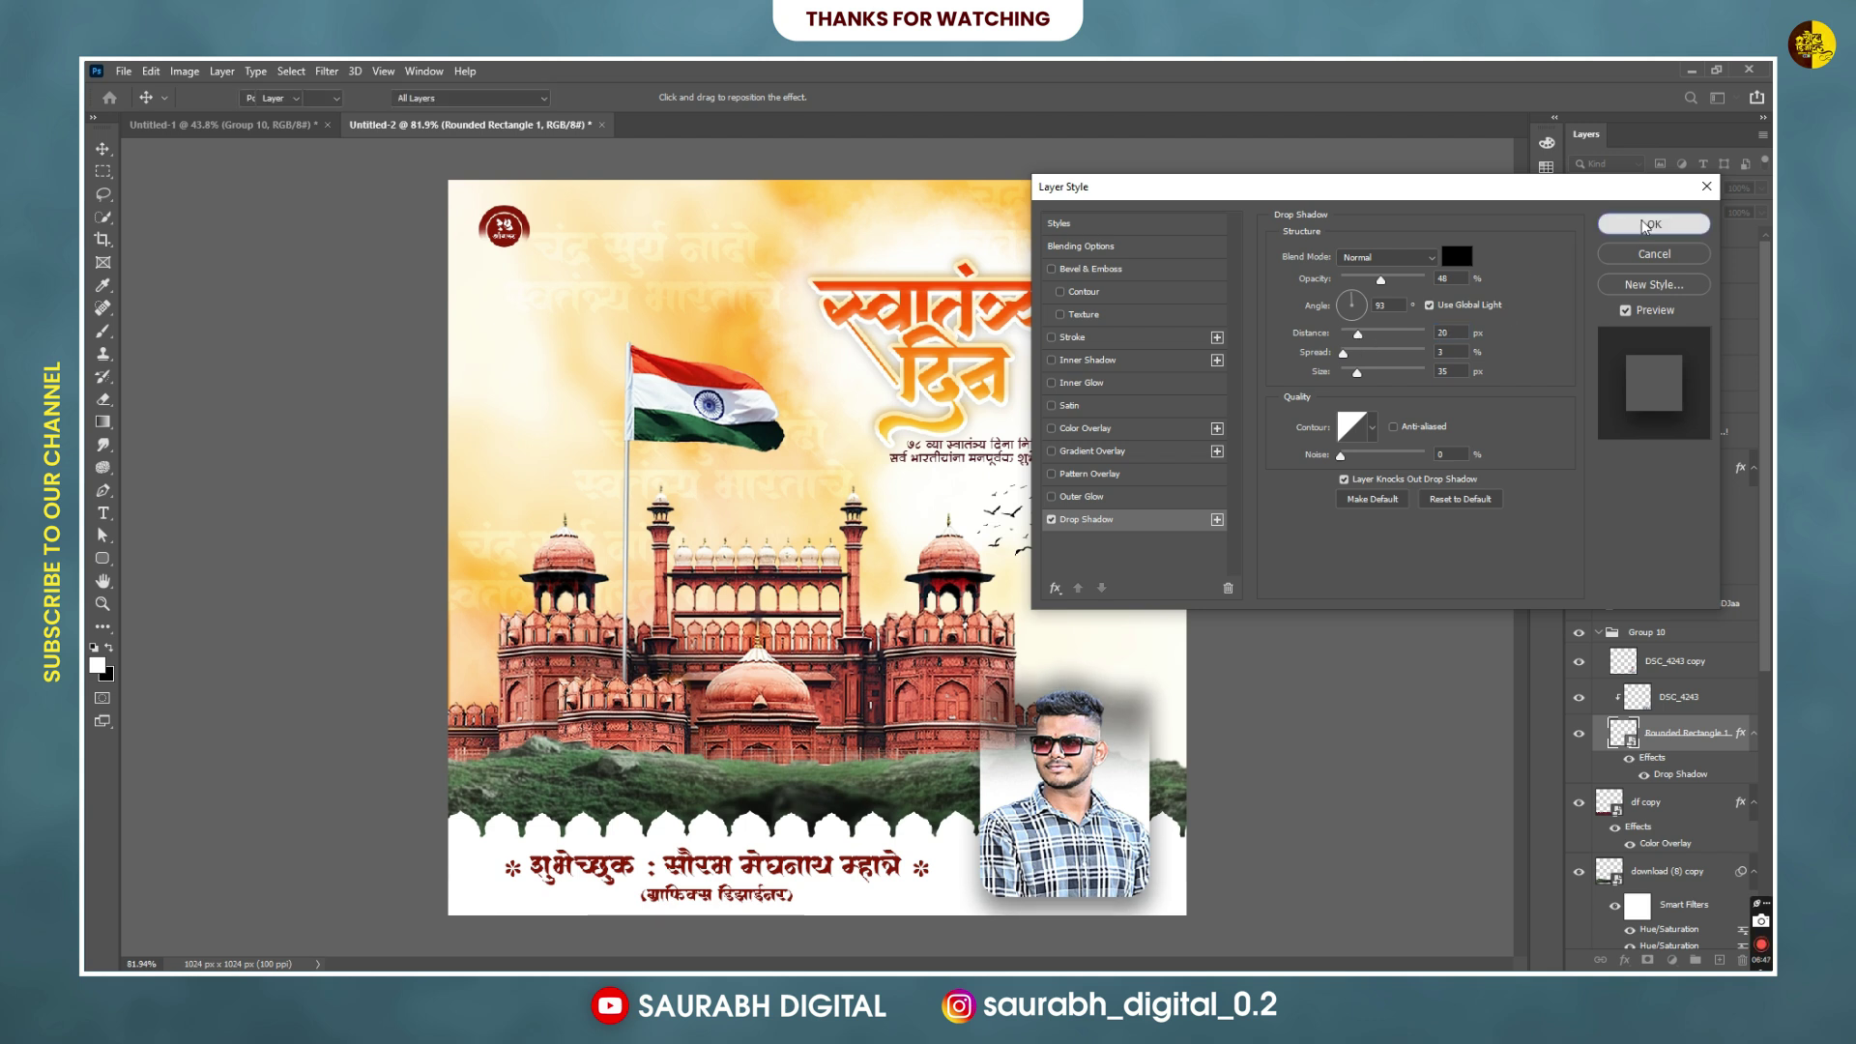
{"action": "left_click", "coordinate": [1646, 225]}
Split the frame's drop shadow onto its own layer.
{"action": "right_click", "coordinate": [1679, 780]}
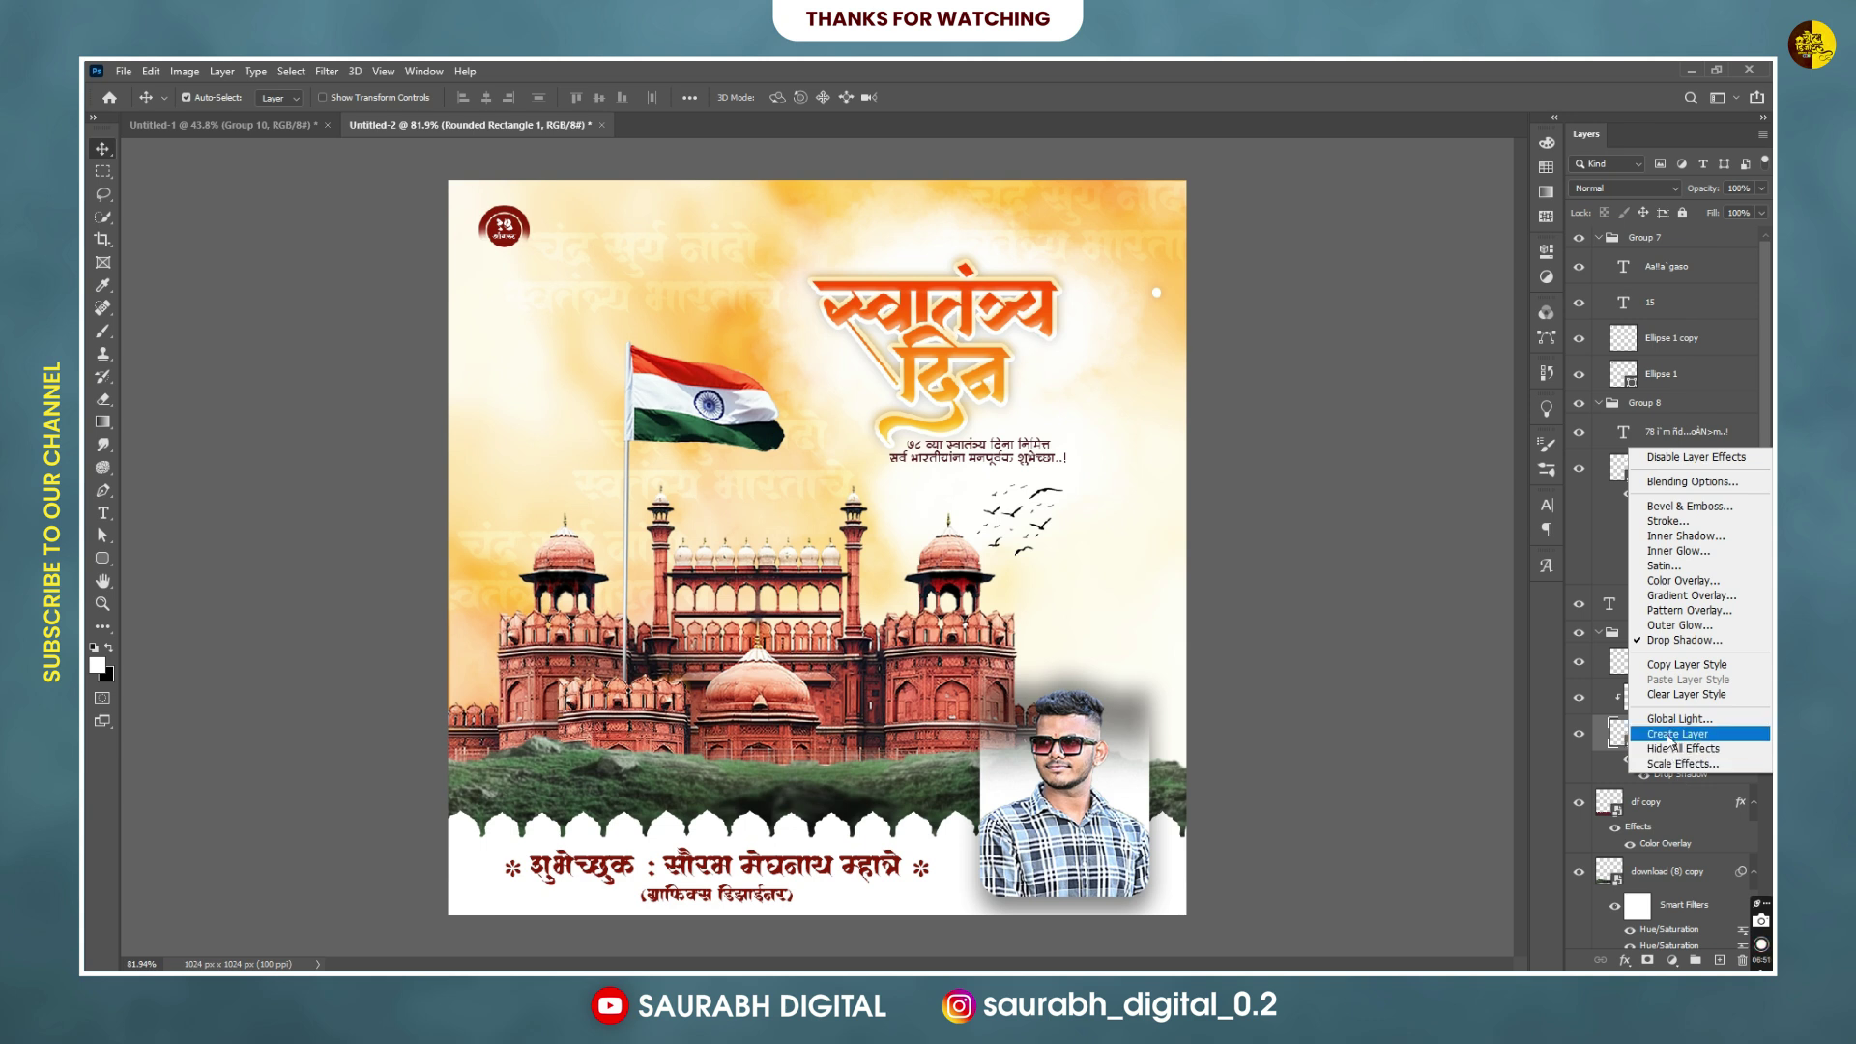
{"action": "left_click", "coordinate": [1686, 740]}
{"action": "left_click", "coordinate": [839, 407]}
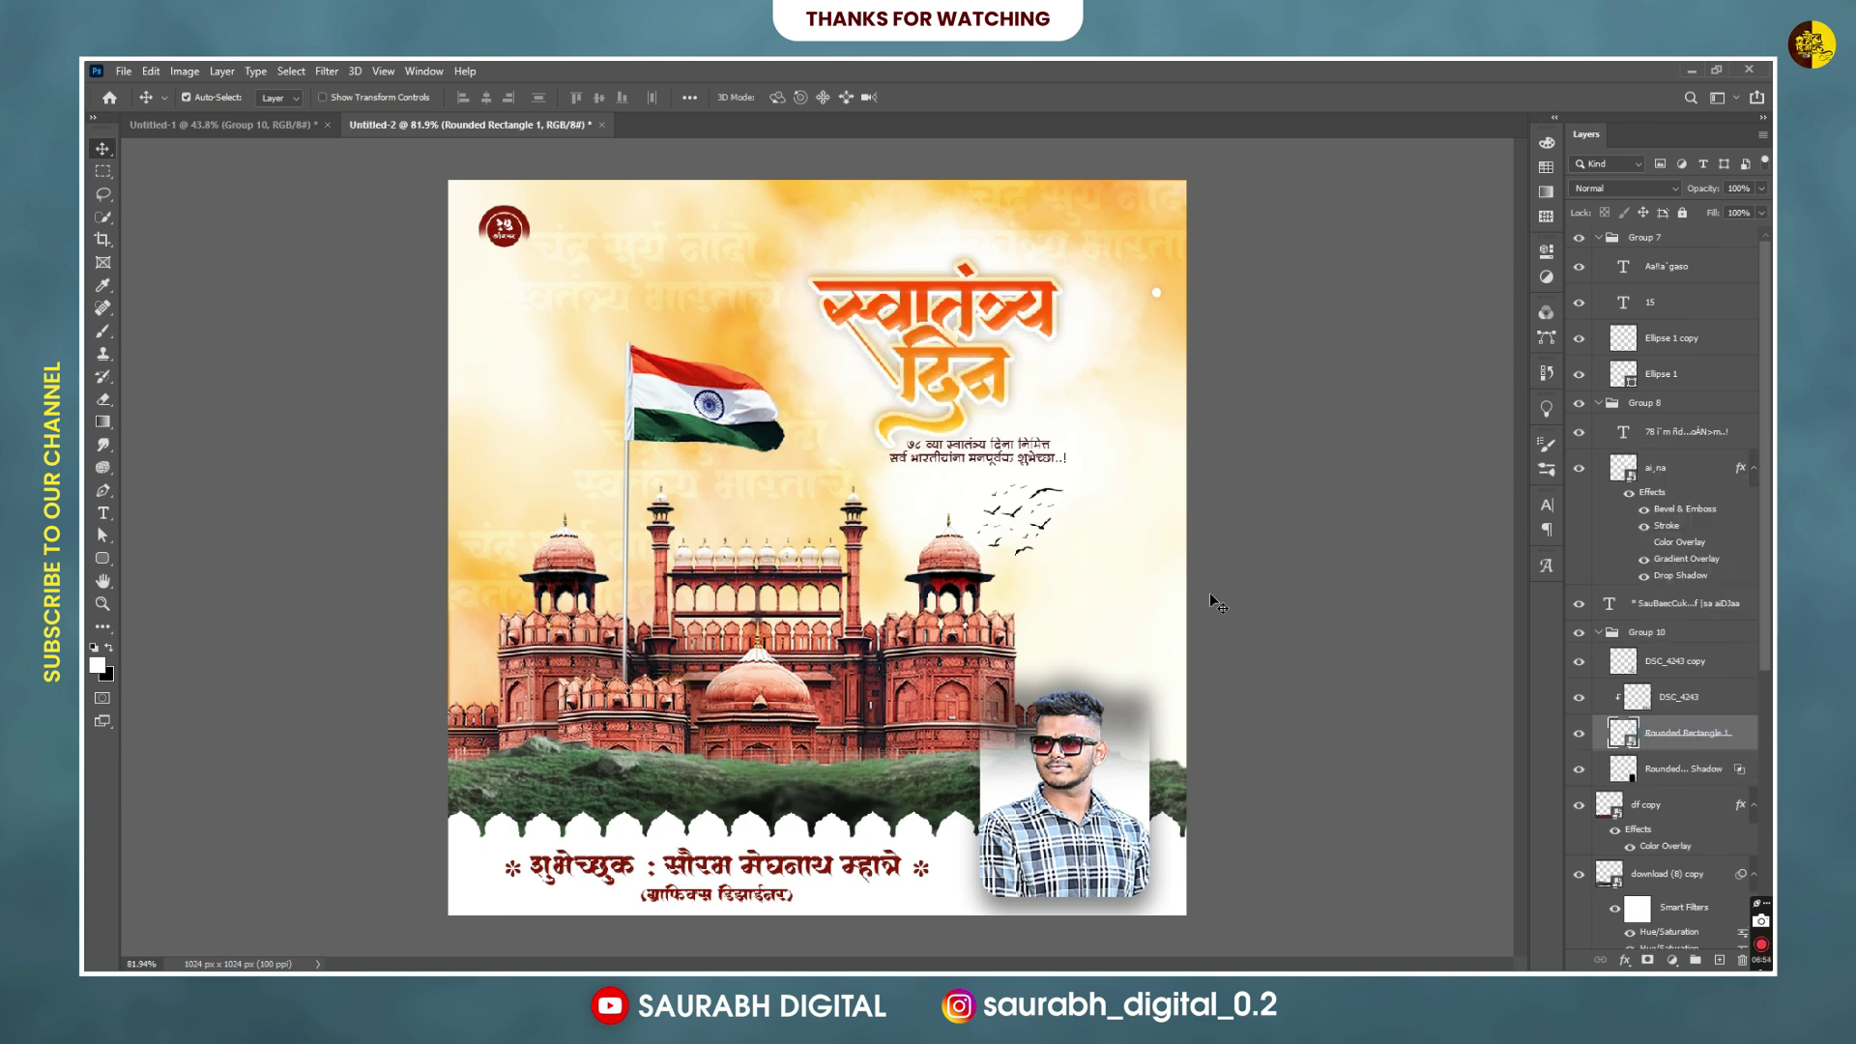
{"action": "left_click", "coordinate": [1682, 769]}
Mask the shadow layer to hide the shadow area above the photo.
{"action": "left_click", "coordinate": [1647, 960]}
{"action": "key", "text": "m"}
{"action": "left_click_drag", "start_coordinate": [970, 659], "coordinate": [1184, 784]}
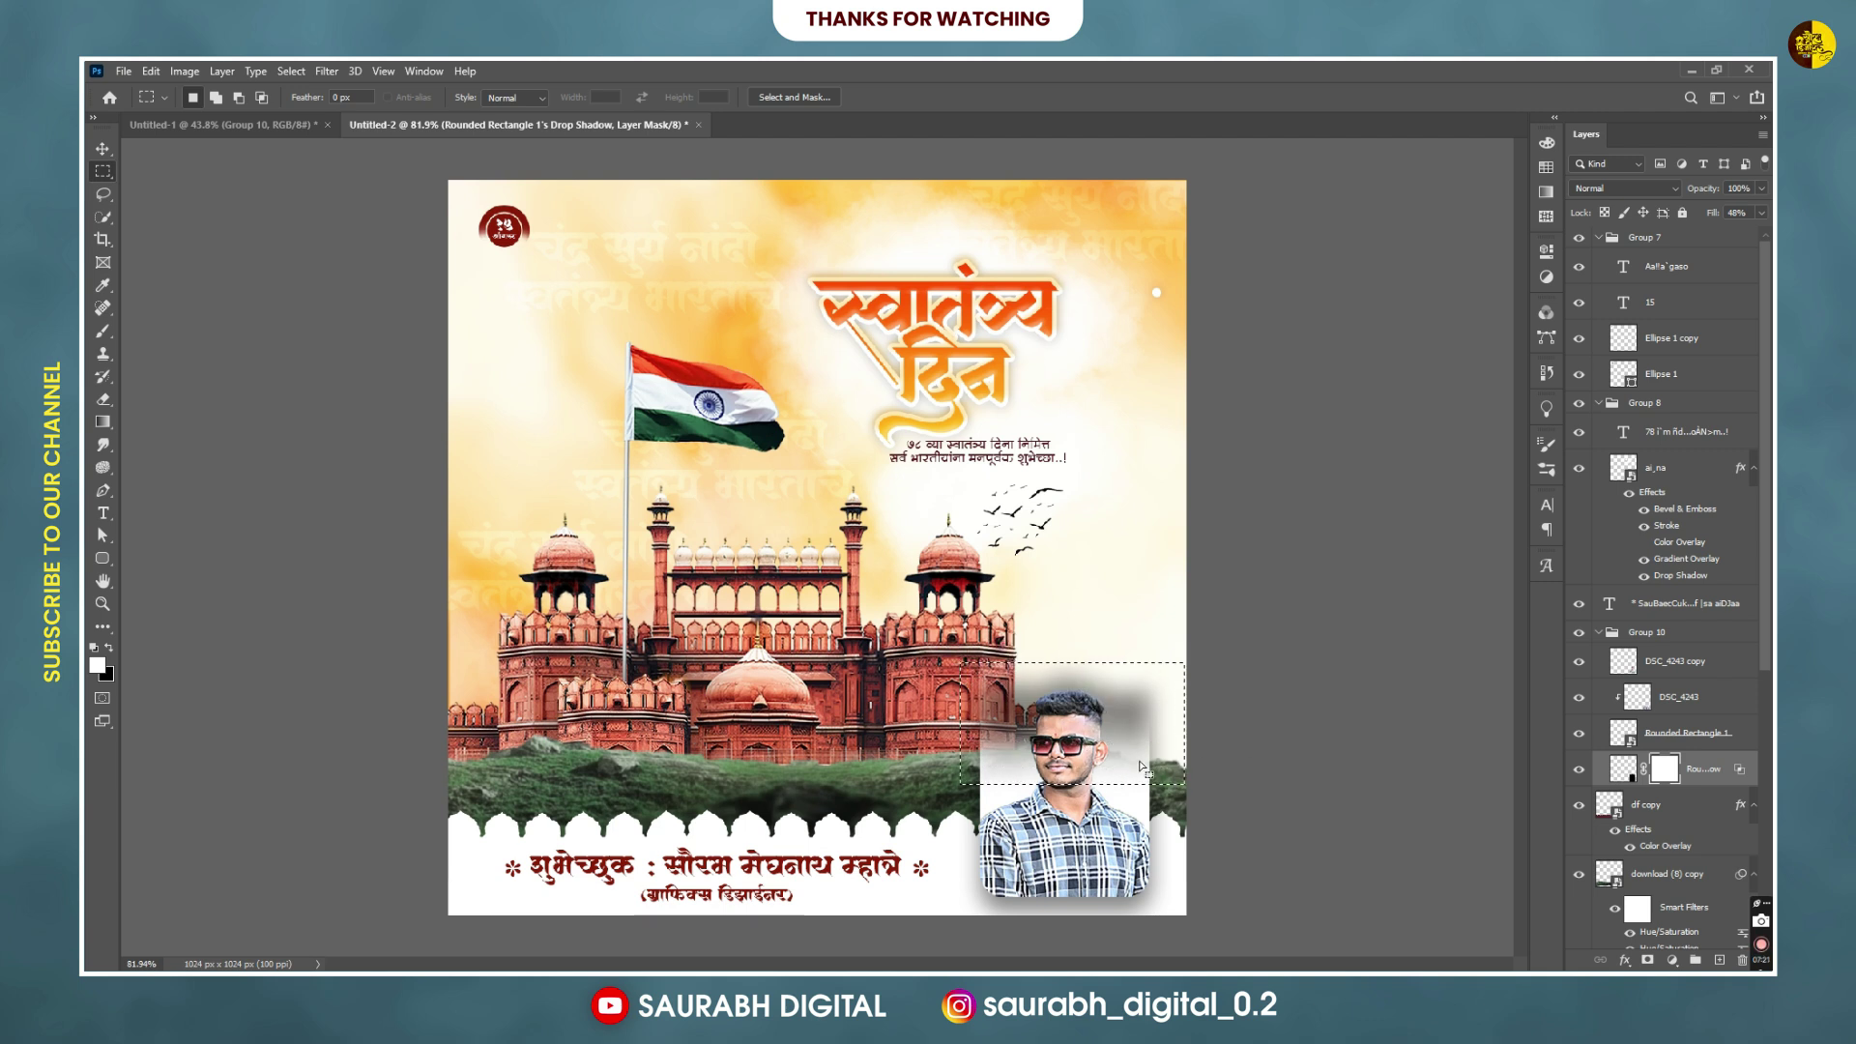
{"action": "key", "text": "Delete"}
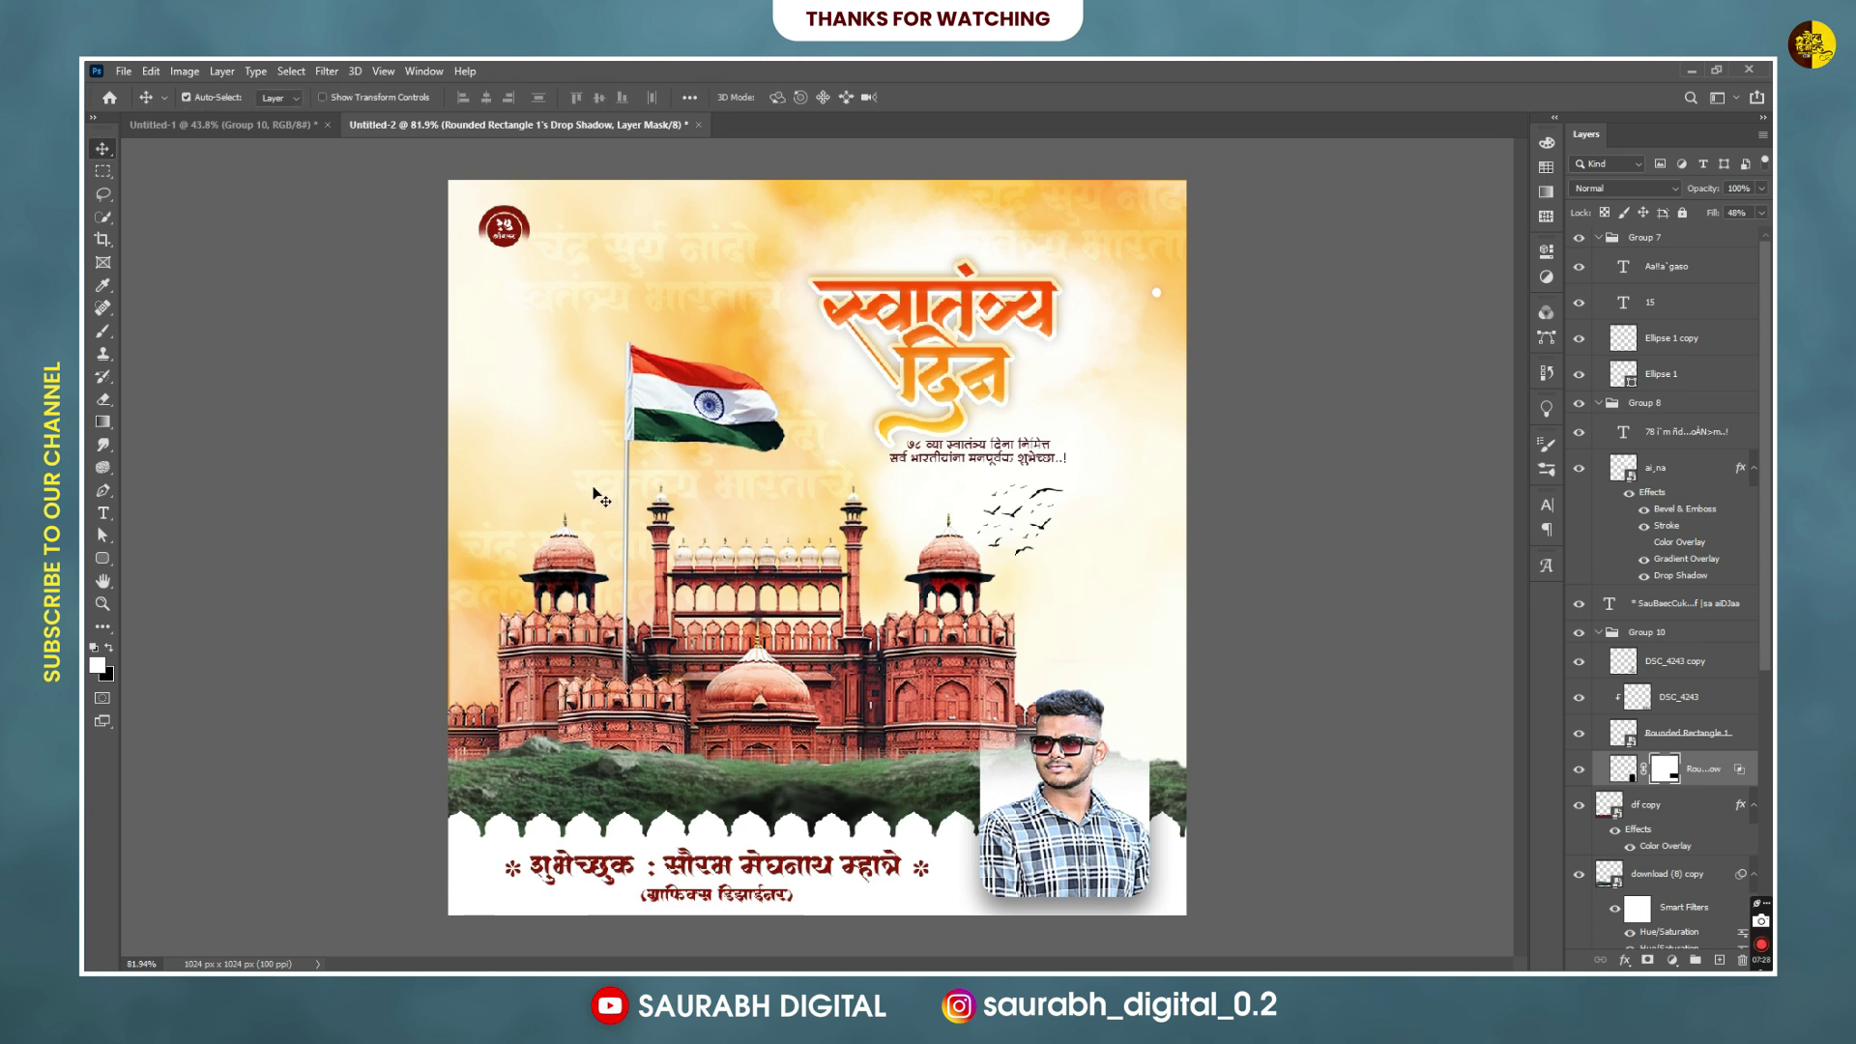
{"action": "key", "text": "v"}
{"action": "left_click", "coordinate": [621, 737]}
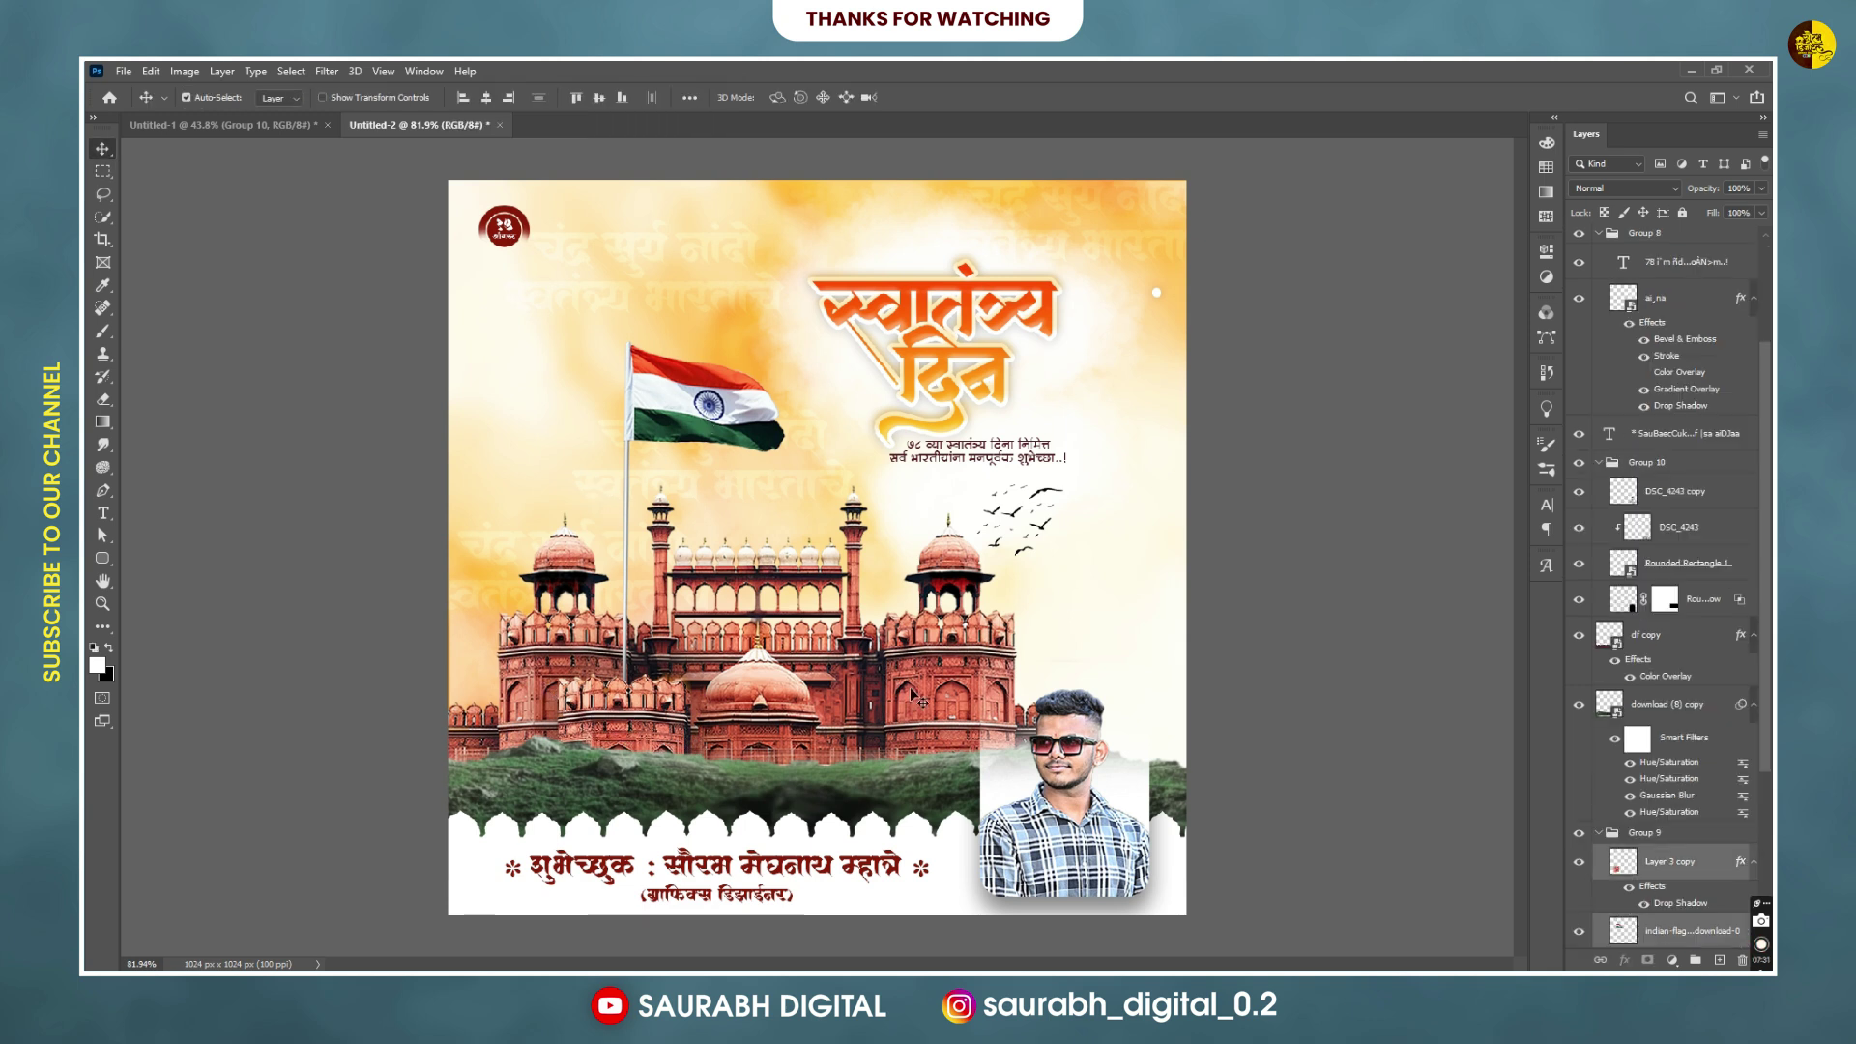
Enlarge the flag and Red Fort to about 108% and shift them left and up.
{"action": "key", "text": "ctrl+t"}
{"action": "left_click_drag", "start_coordinate": [746, 327], "coordinate": [745, 288]}
{"action": "left_click_drag", "start_coordinate": [799, 490], "coordinate": [779, 490]}
{"action": "key", "text": "Return"}
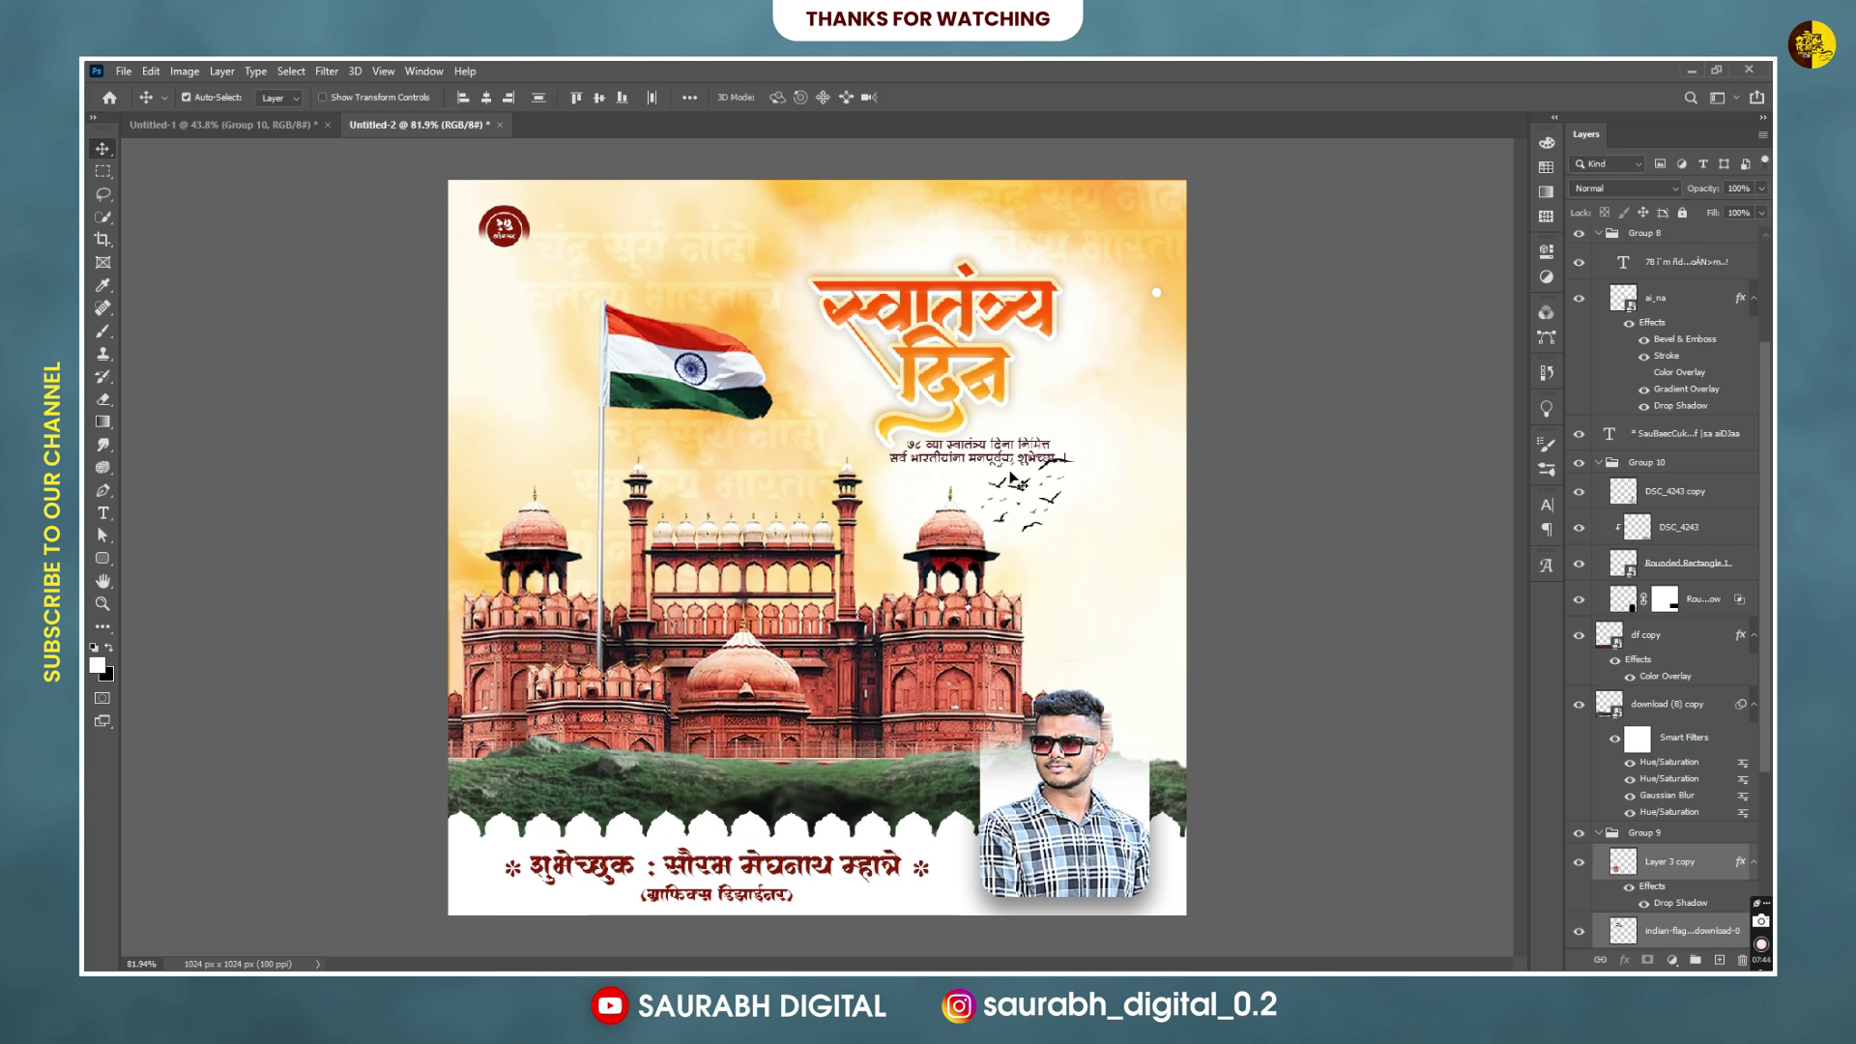
Move the Marathi title and tagline up-left, then stamp a merged copy of the design.
{"action": "left_click", "coordinate": [942, 453]}
{"action": "left_click", "coordinate": [937, 432], "text": "shift"}
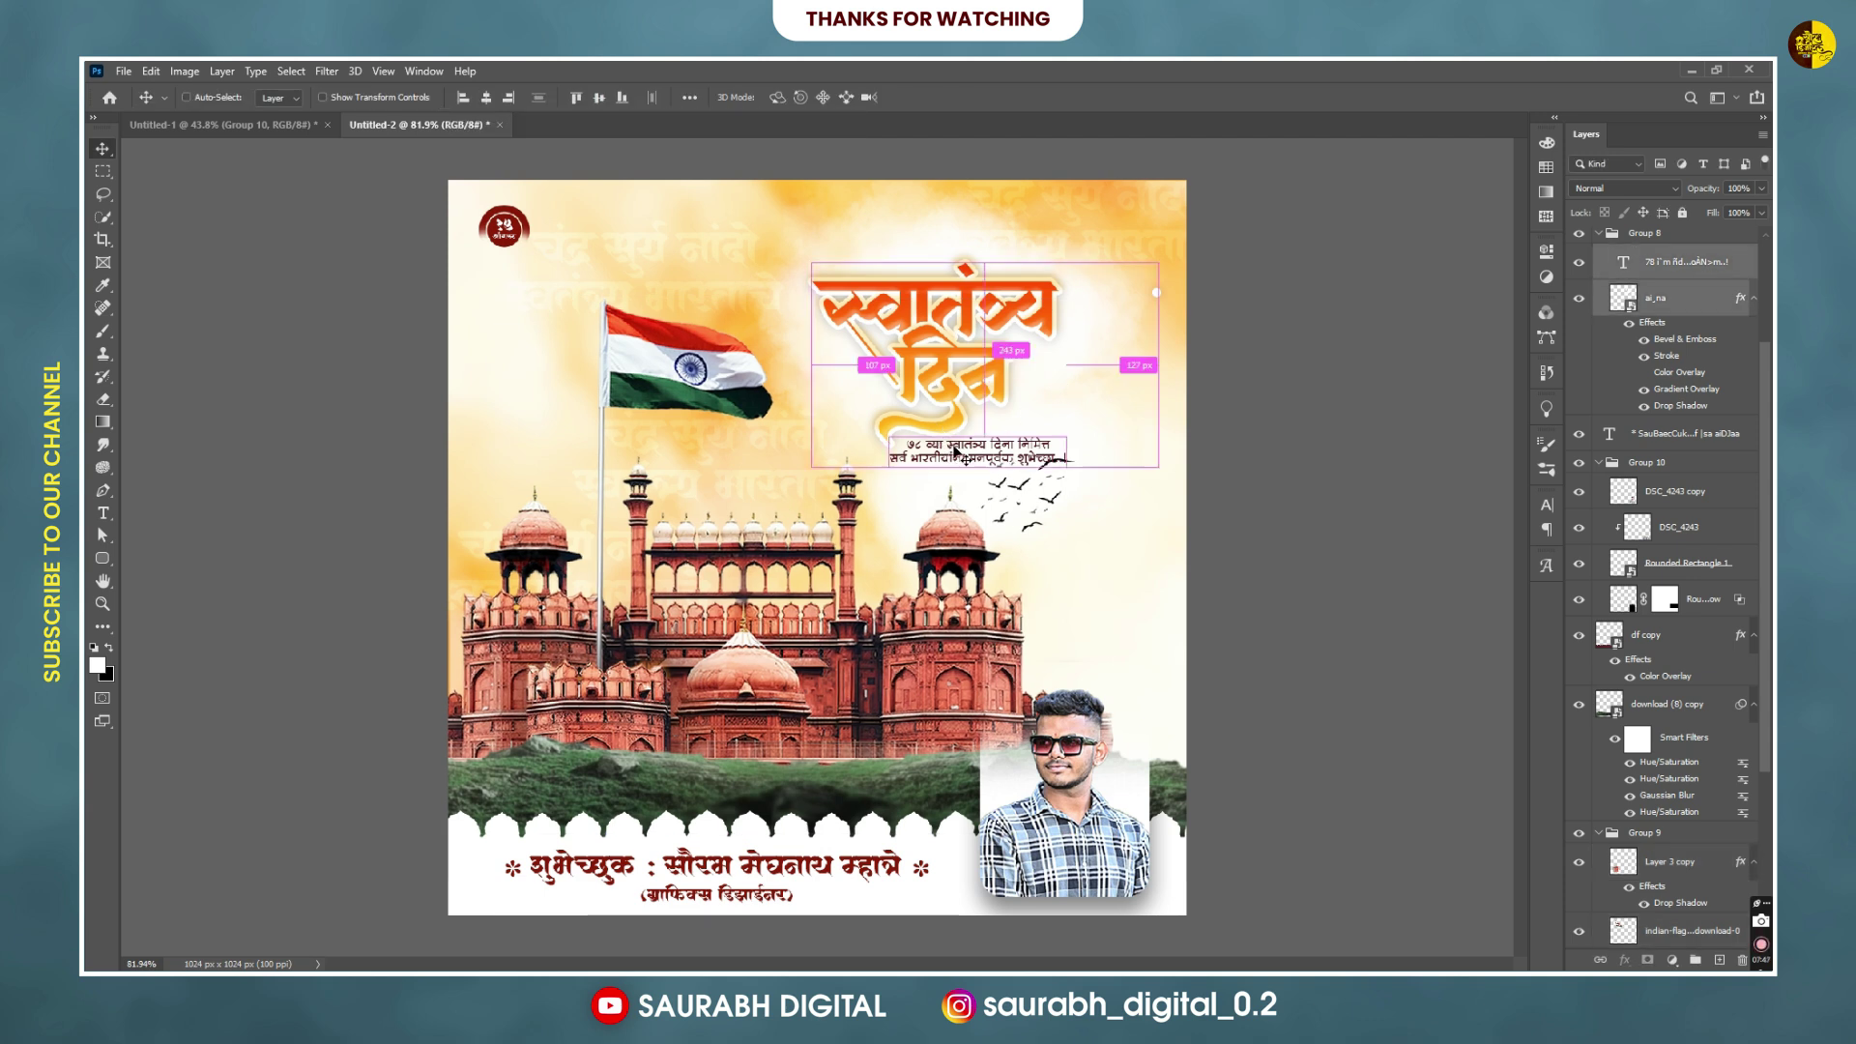
{"action": "left_click_drag", "start_coordinate": [936, 432], "coordinate": [929, 413]}
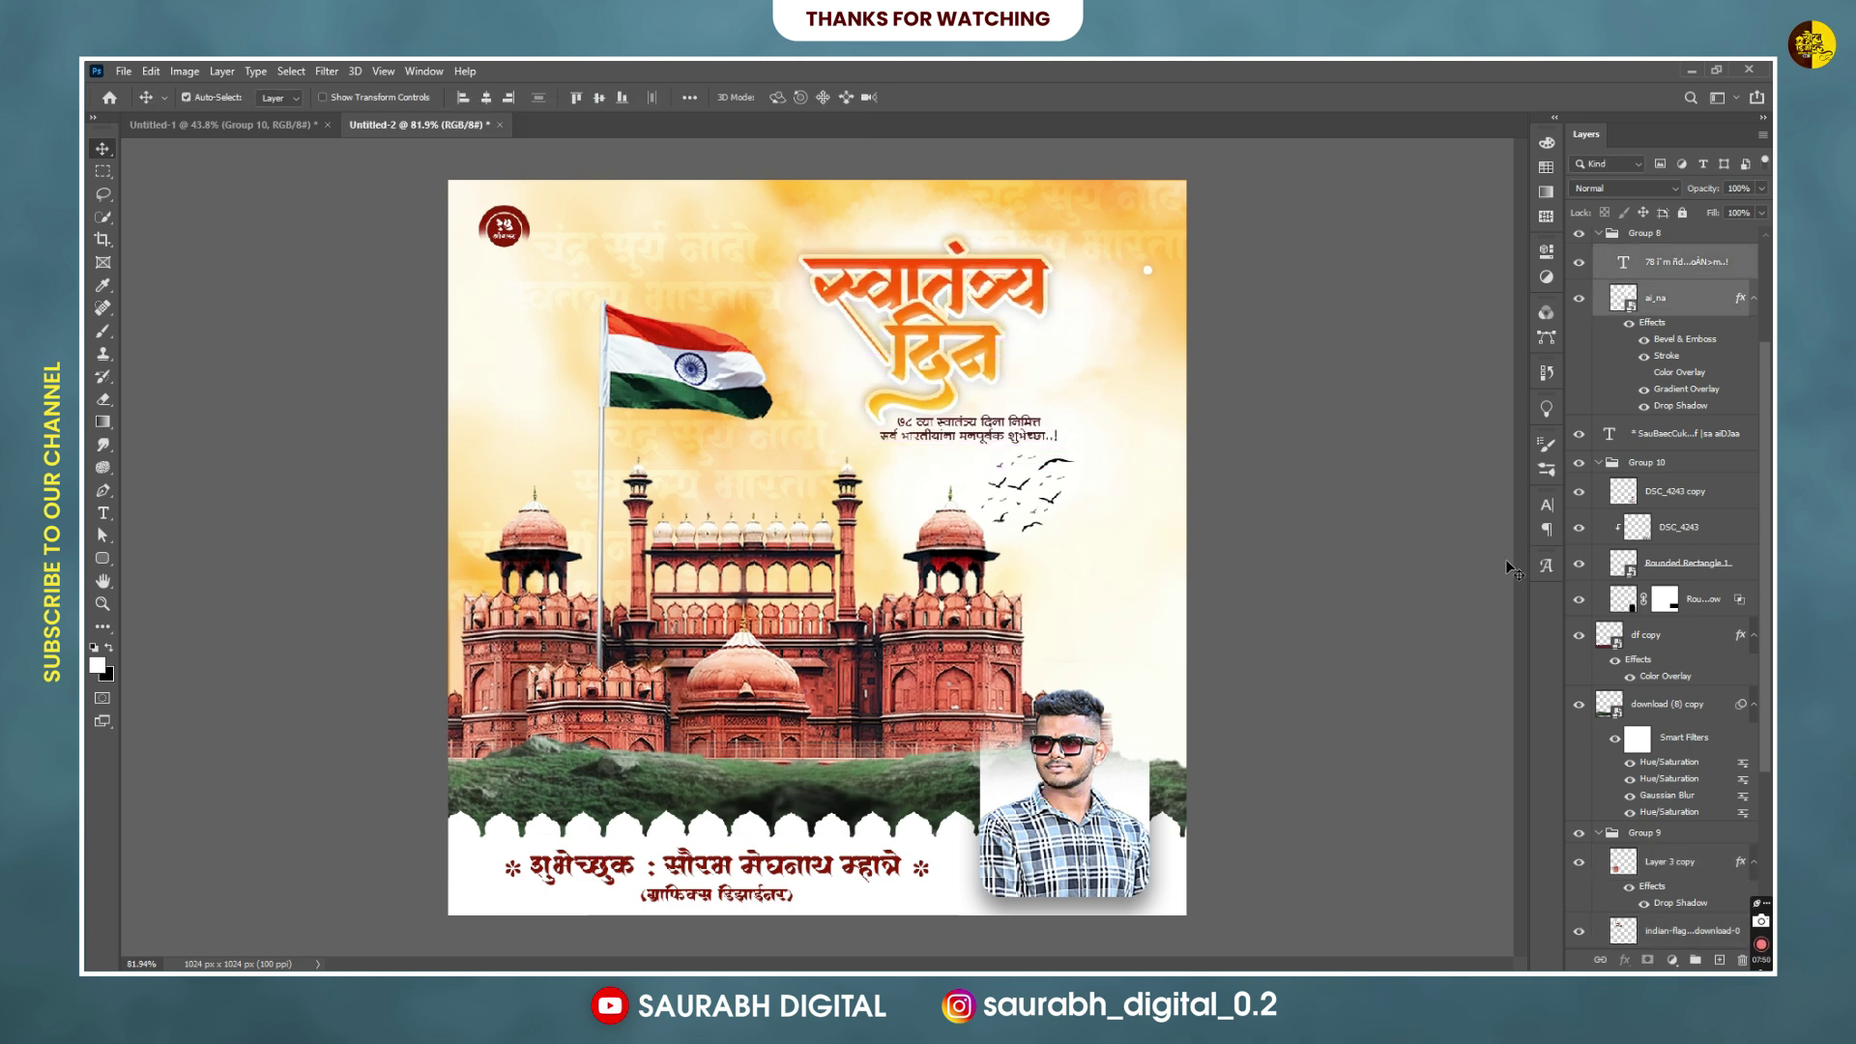
{"action": "scroll", "coordinate": [1145, 660], "scroll_direction": "down", "scroll_amount": 1}
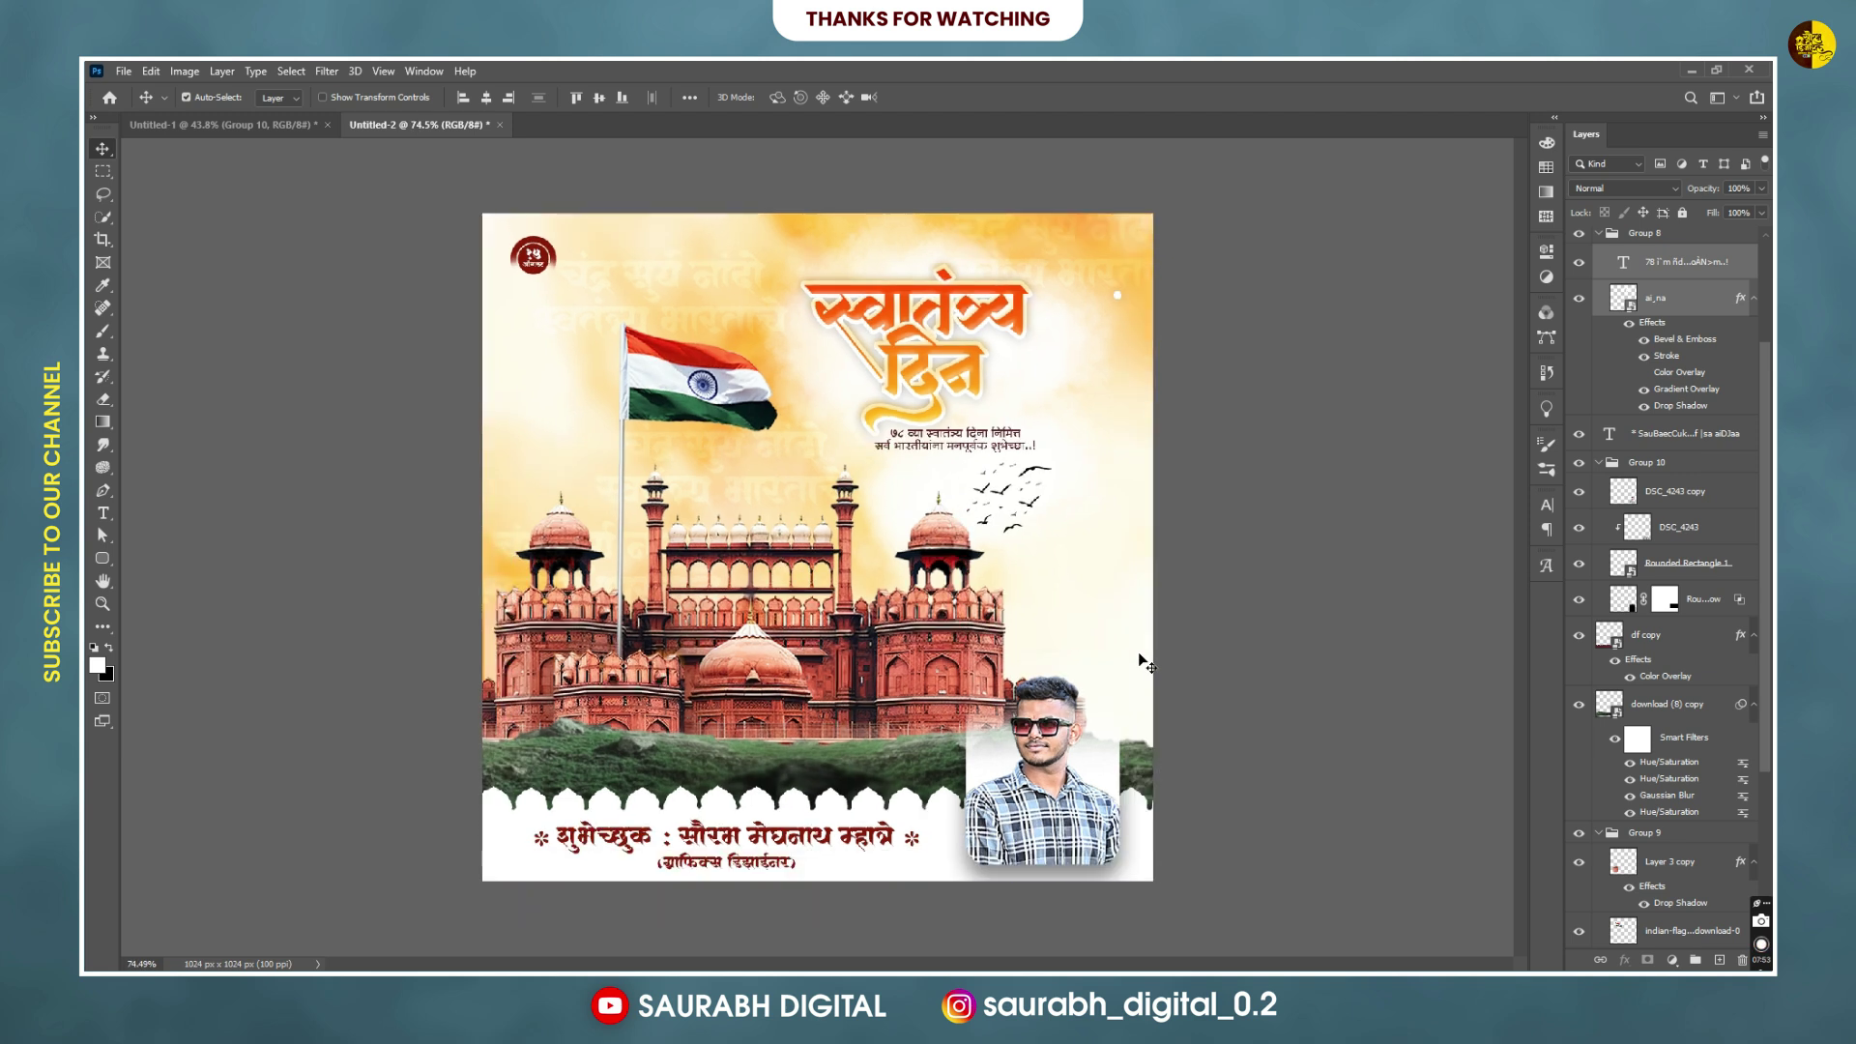
{"action": "scroll", "coordinate": [1110, 653], "scroll_direction": "up", "scroll_amount": 2}
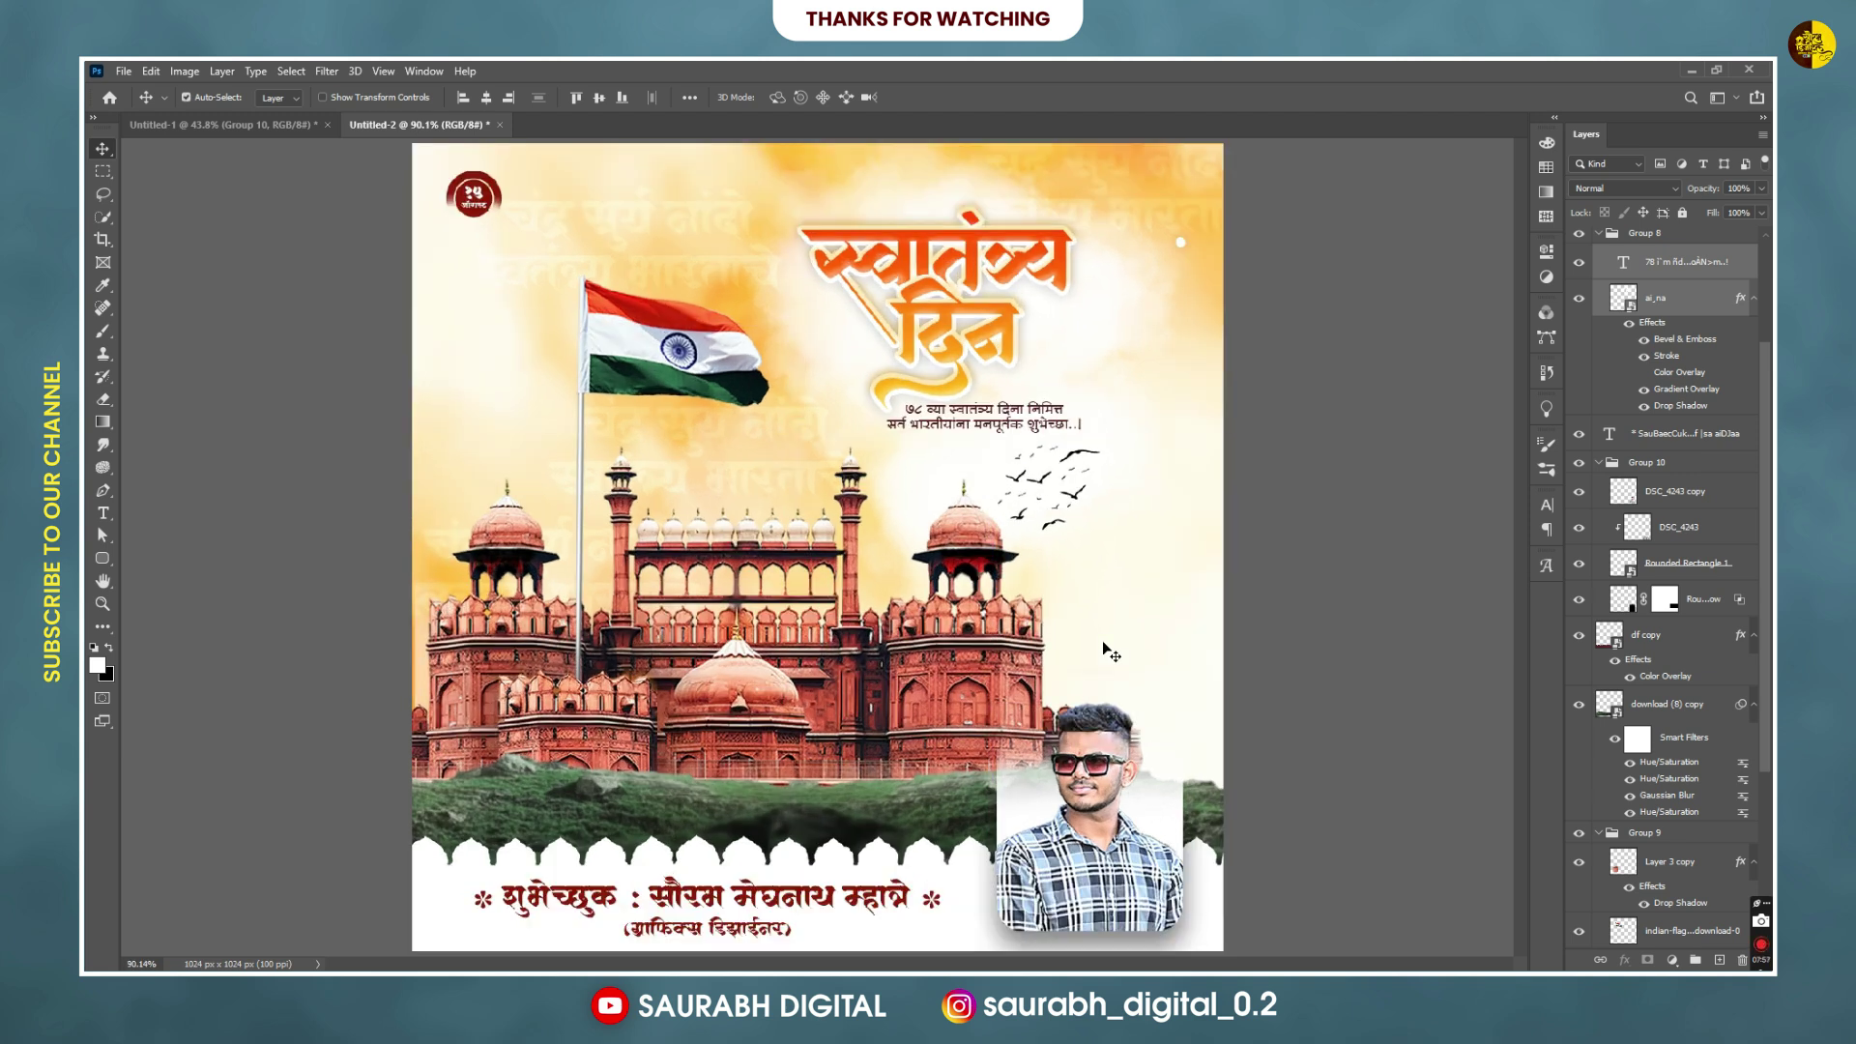
{"action": "key", "text": "ctrl+shift+alt+e"}
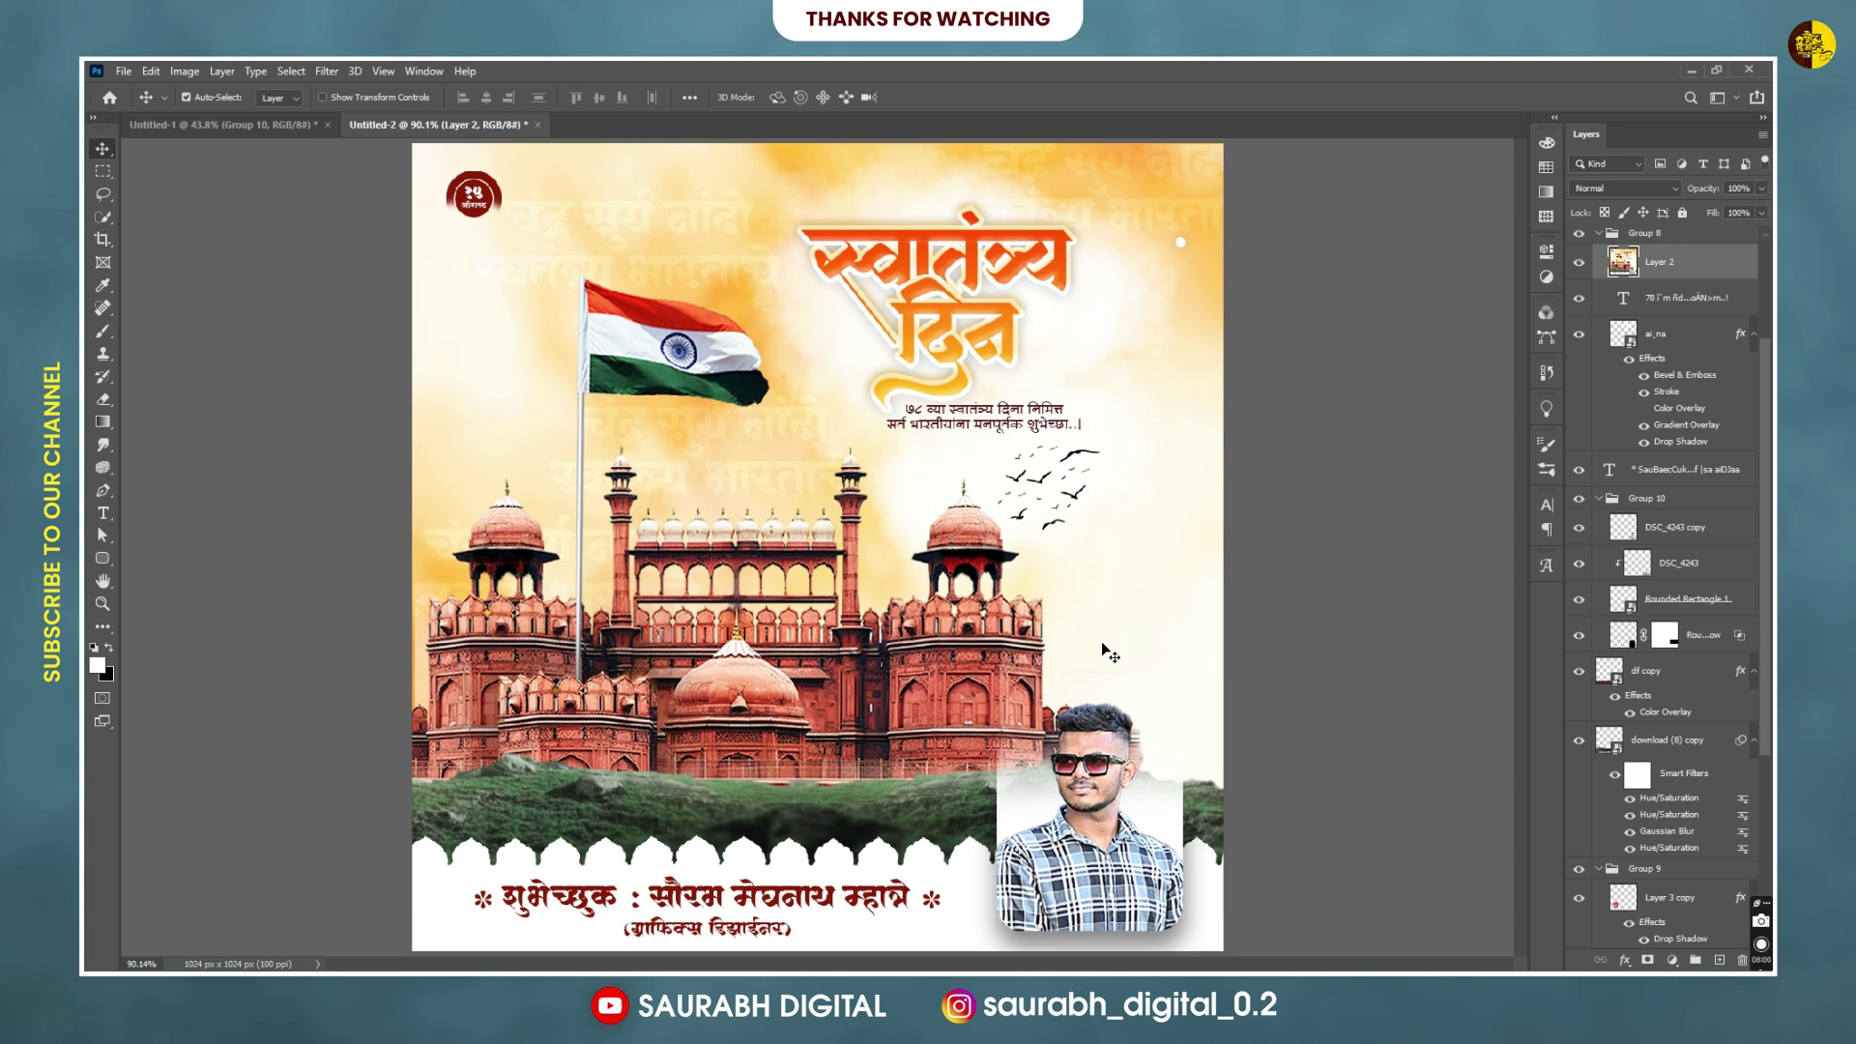
Convert the merged Layer 2 to a smart object.
{"action": "right_click", "coordinate": [1674, 259]}
{"action": "left_click", "coordinate": [1499, 472]}
{"action": "scroll", "coordinate": [1593, 341], "scroll_direction": "up", "scroll_amount": 4}
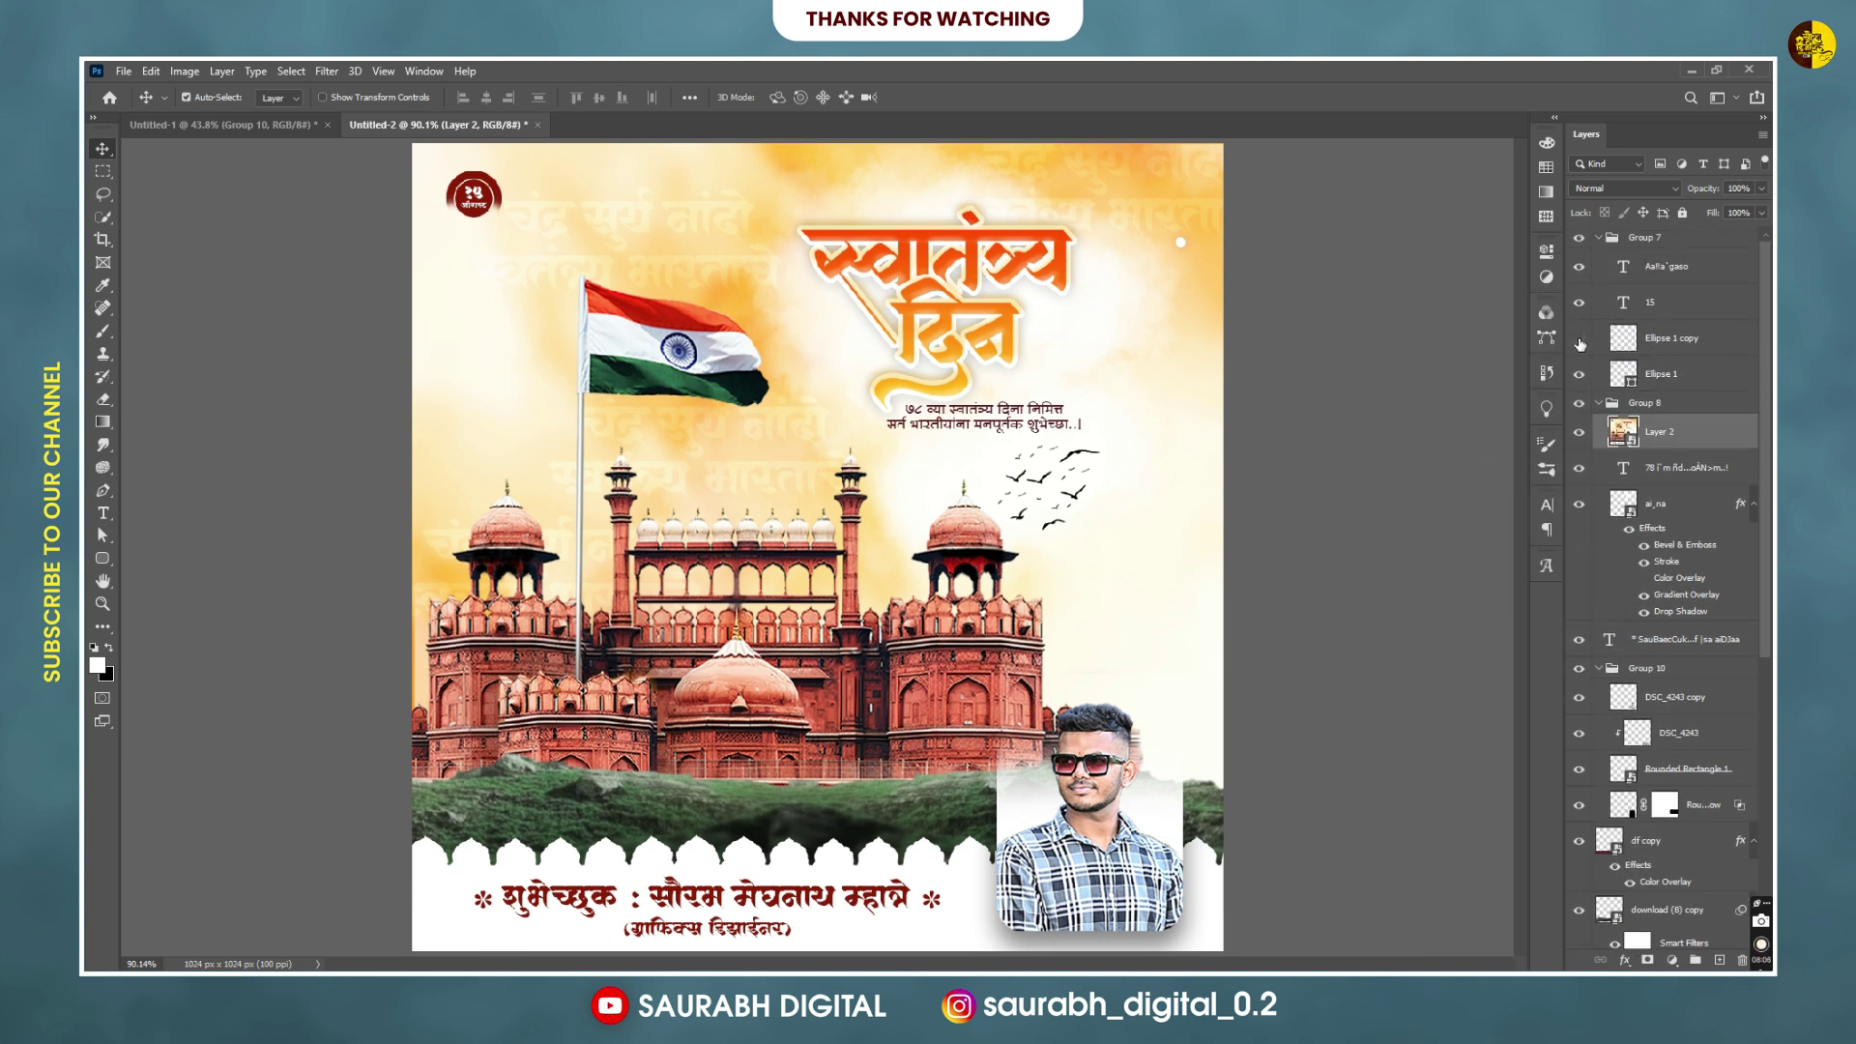
Apply a Camera Raw grade: warmer temperature, Exposure +0.25, Contrast -15, Vibrance +16.
{"action": "left_click", "coordinate": [326, 70]}
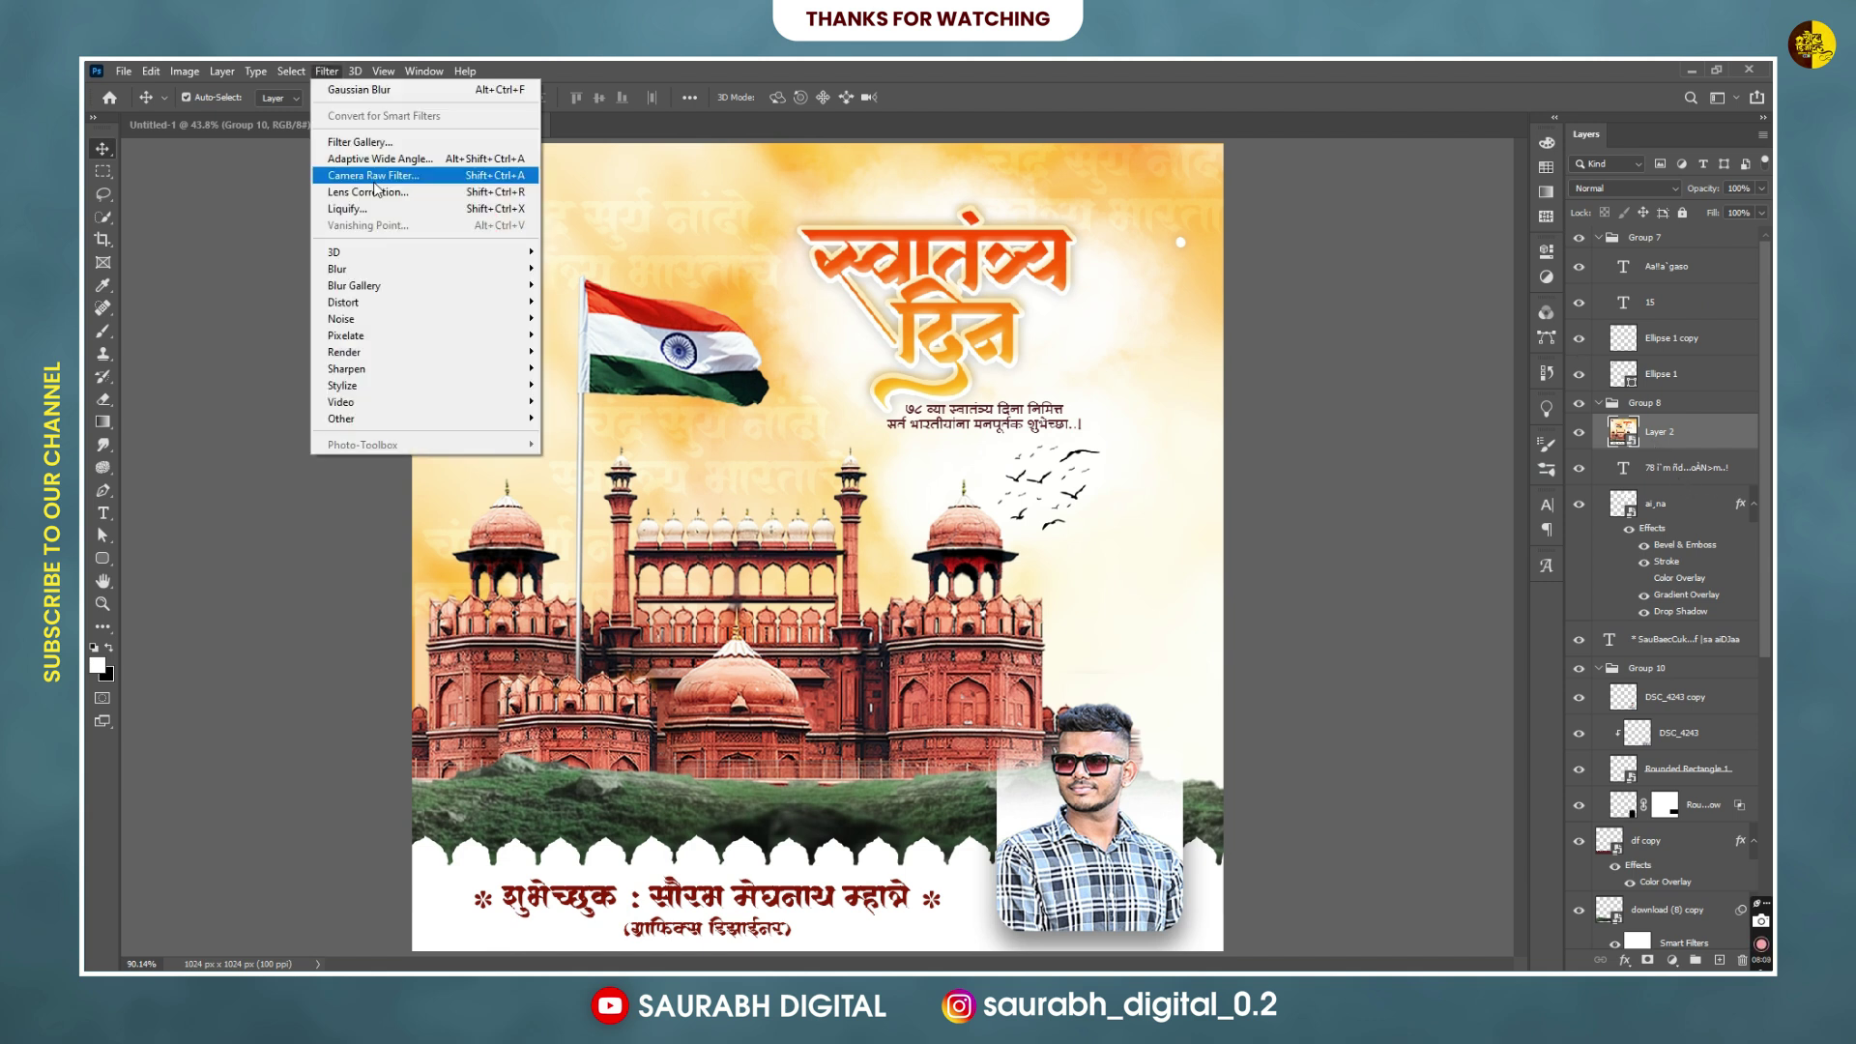
{"action": "left_click", "coordinate": [371, 186]}
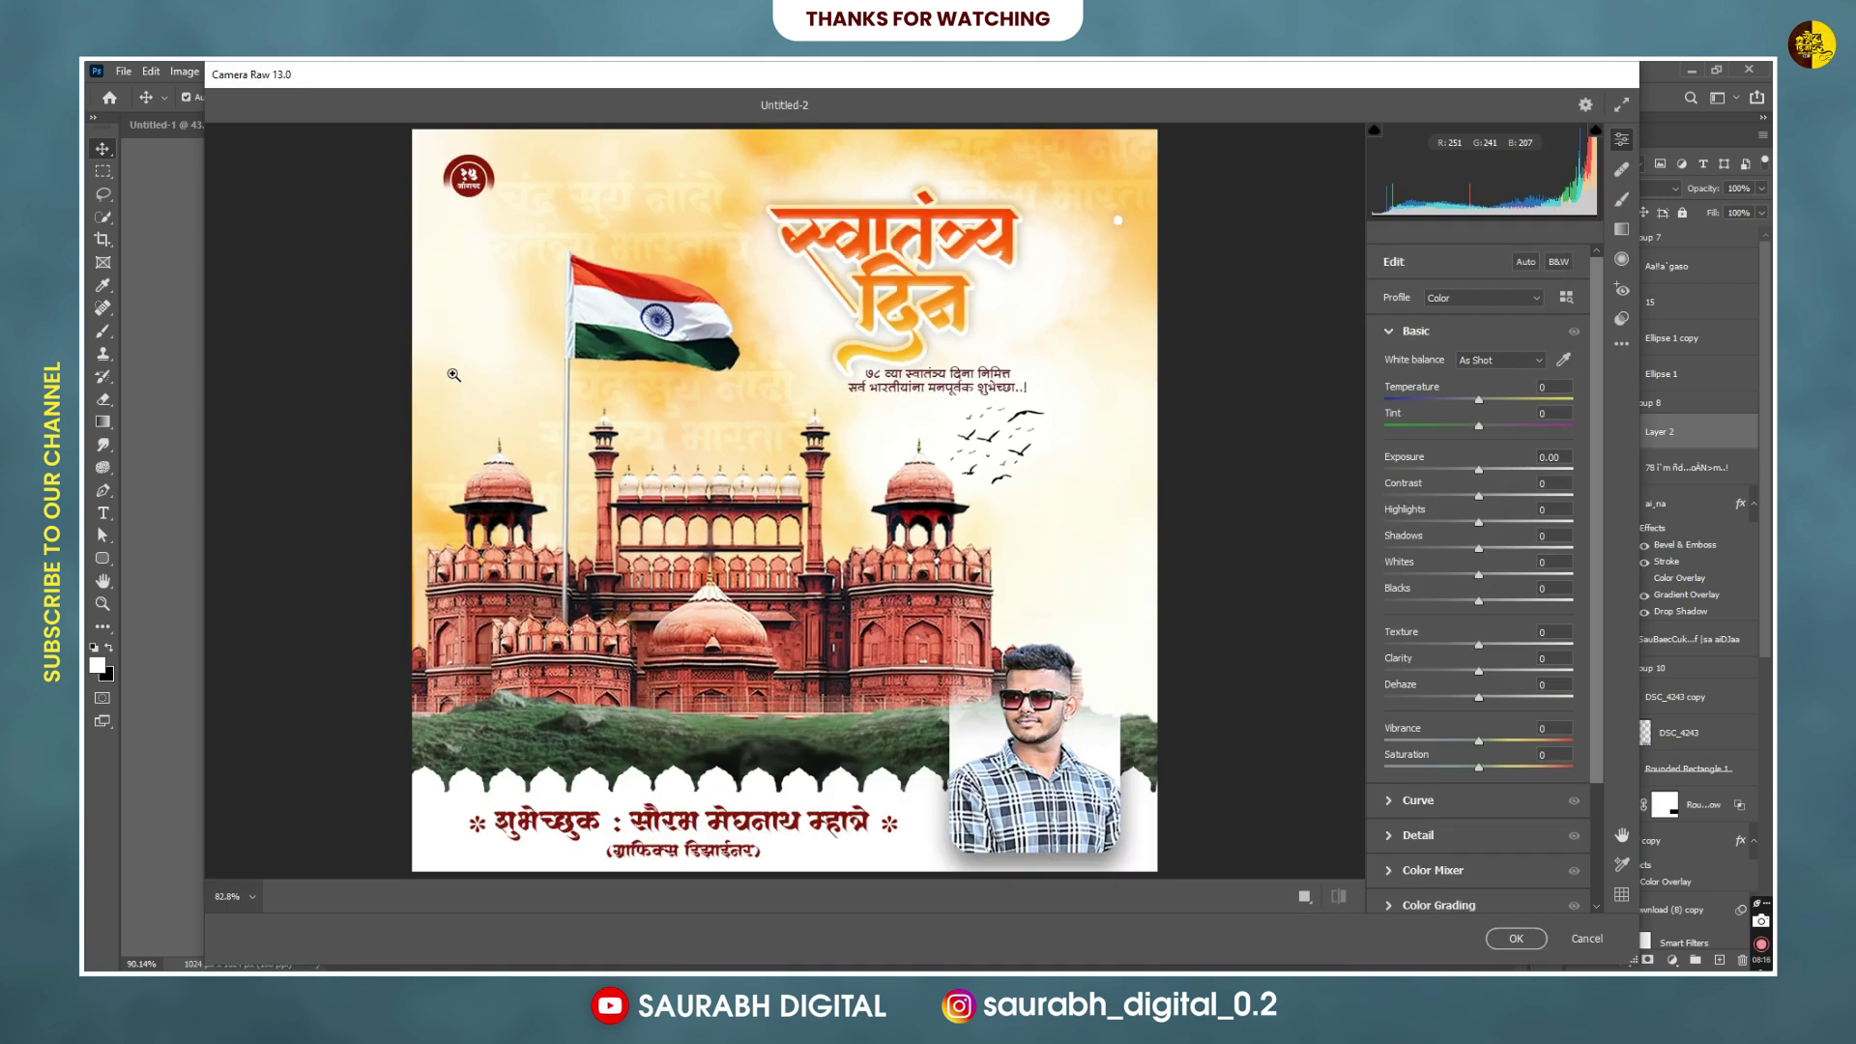
{"action": "left_click_drag", "start_coordinate": [1478, 399], "coordinate": [1483, 404]}
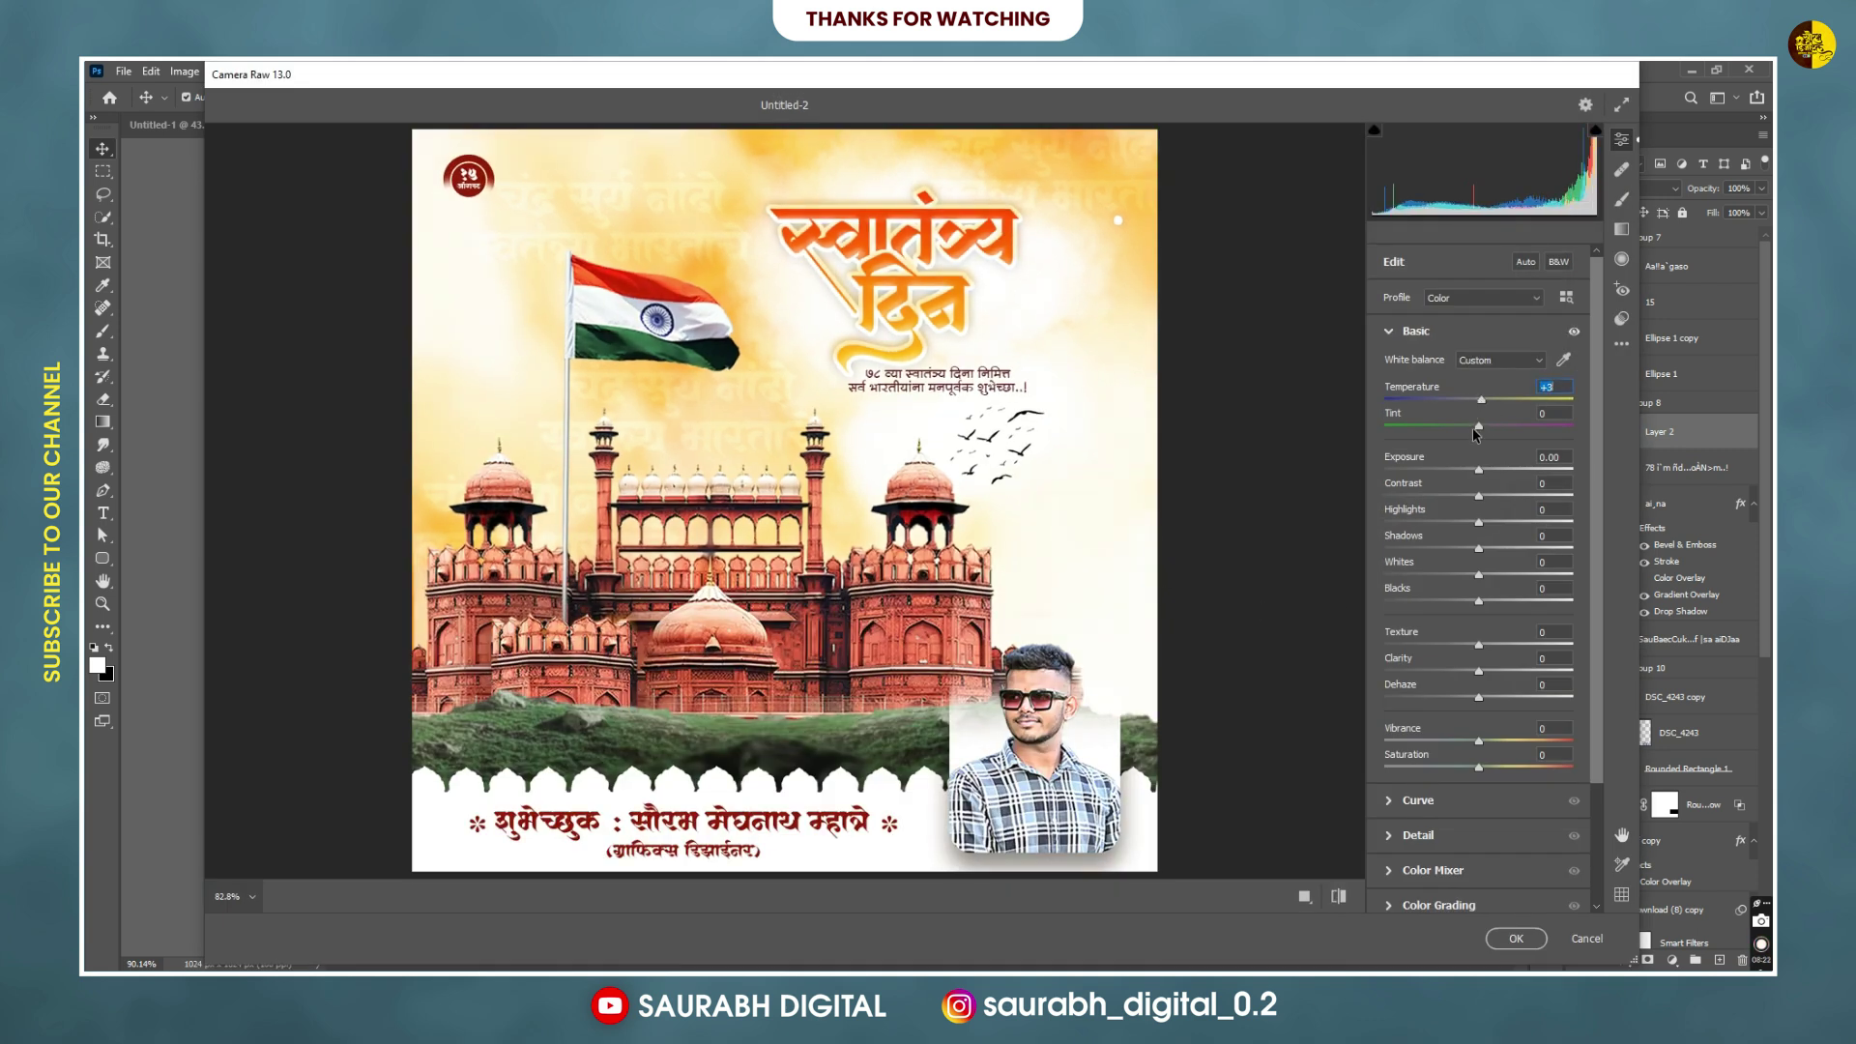
{"action": "mouse_move", "coordinate": [1480, 471]}
{"action": "left_mouse_down"}
{"action": "mouse_move", "coordinate": [1447, 498]}
{"action": "mouse_move", "coordinate": [1485, 532]}
{"action": "mouse_move", "coordinate": [1491, 553]}
{"action": "mouse_move", "coordinate": [1472, 558]}
{"action": "mouse_move", "coordinate": [1498, 586]}
{"action": "mouse_move", "coordinate": [1482, 674]}
{"action": "left_mouse_up"}
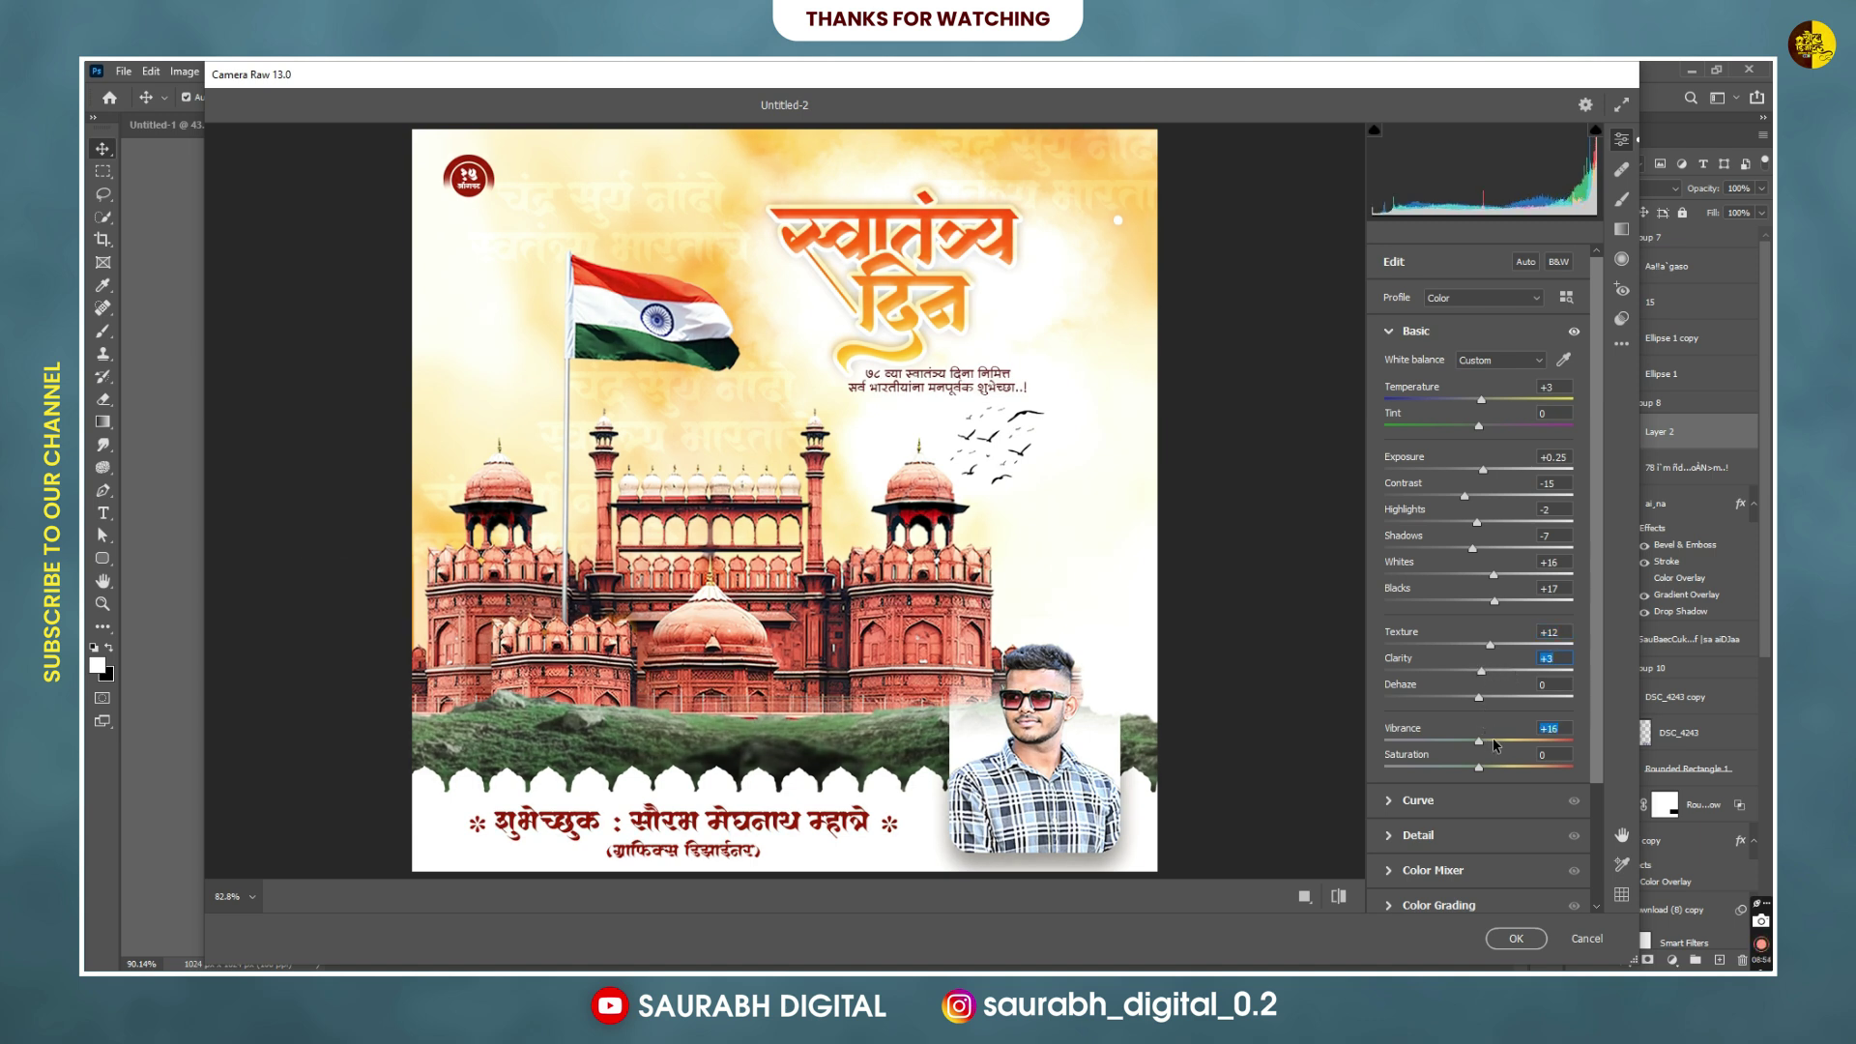
{"action": "left_click", "coordinate": [1515, 939]}
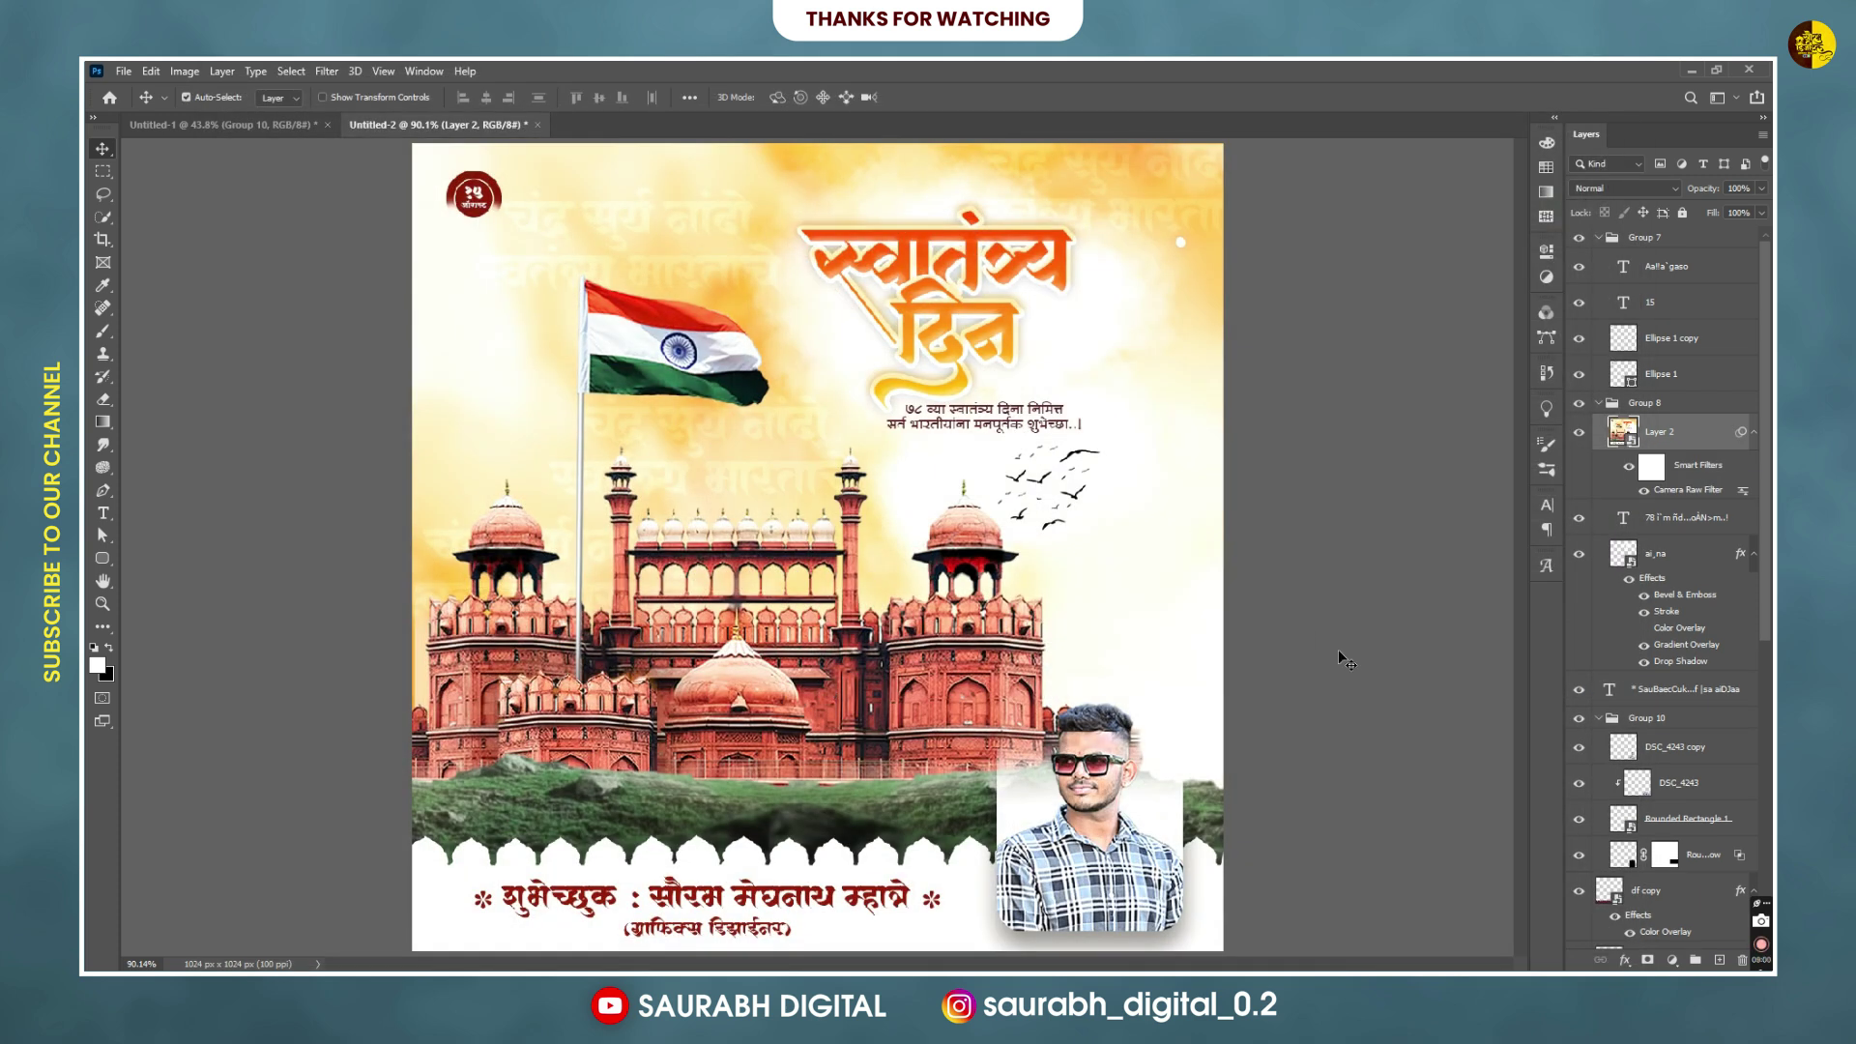